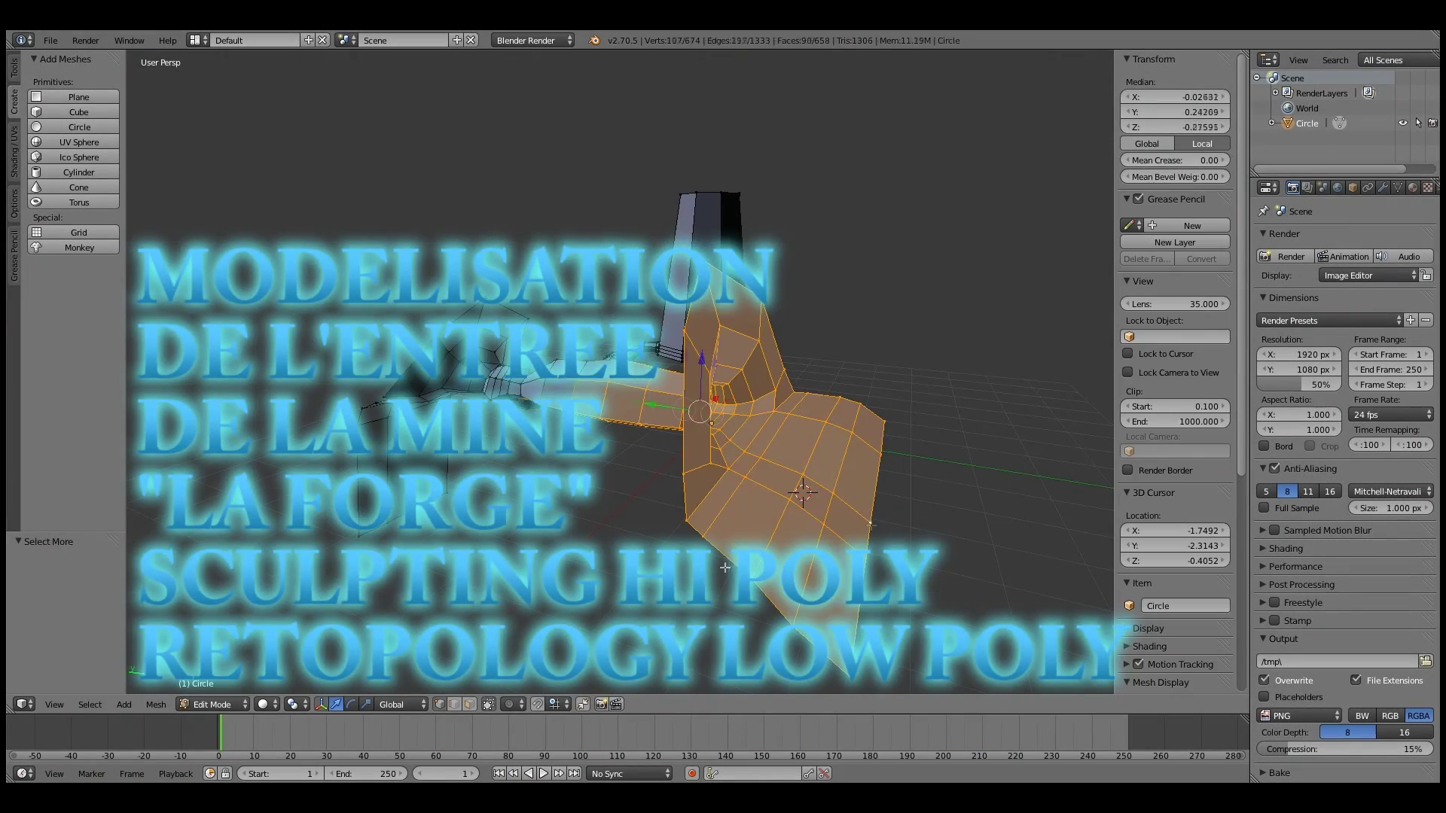
Step: Flatten the selected Circle vertices to 0 along the Y axis
middle_click_drag(728, 566, 629, 473)
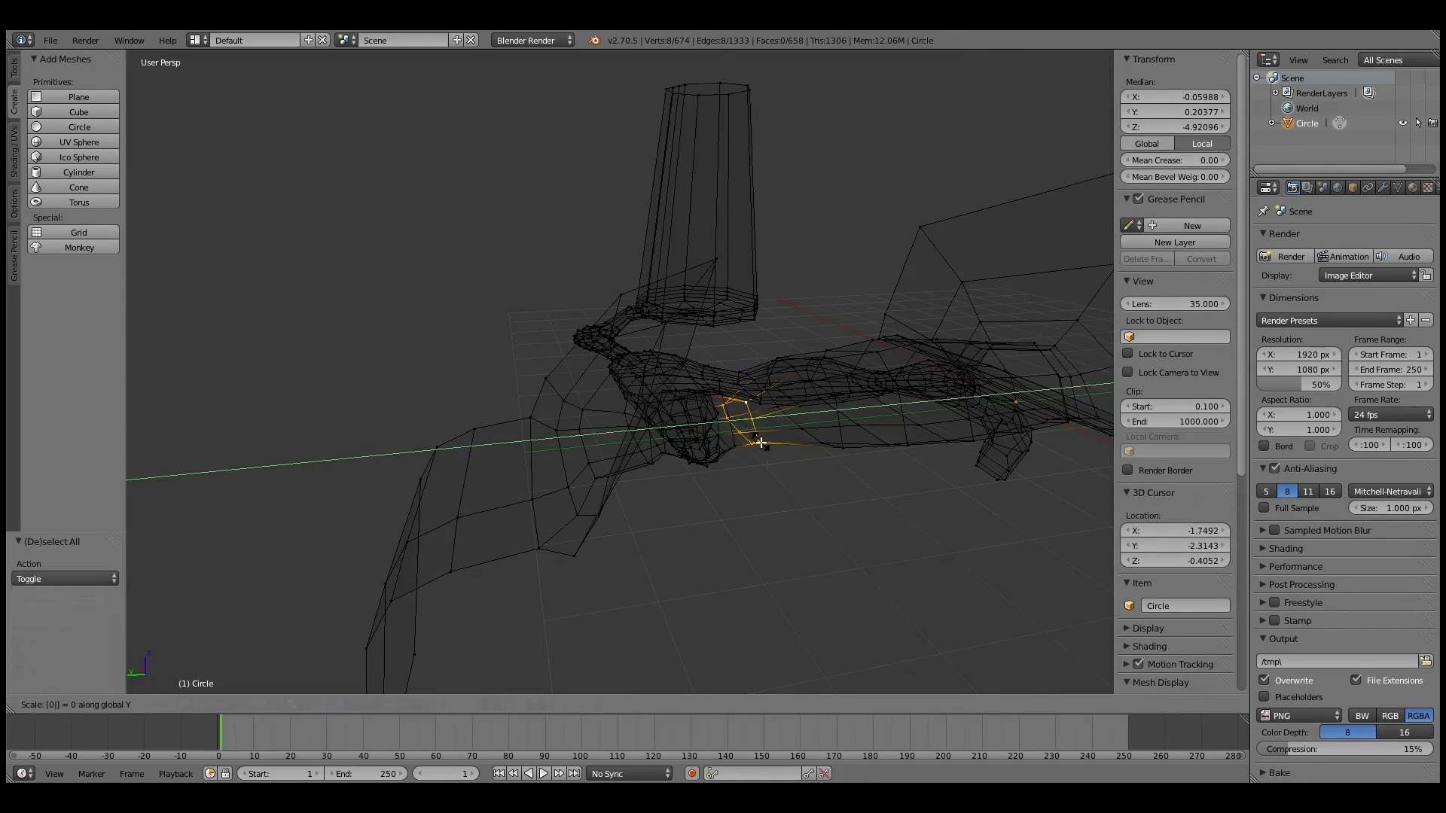
key("Return")
middle_click_drag(760, 442, 761, 408)
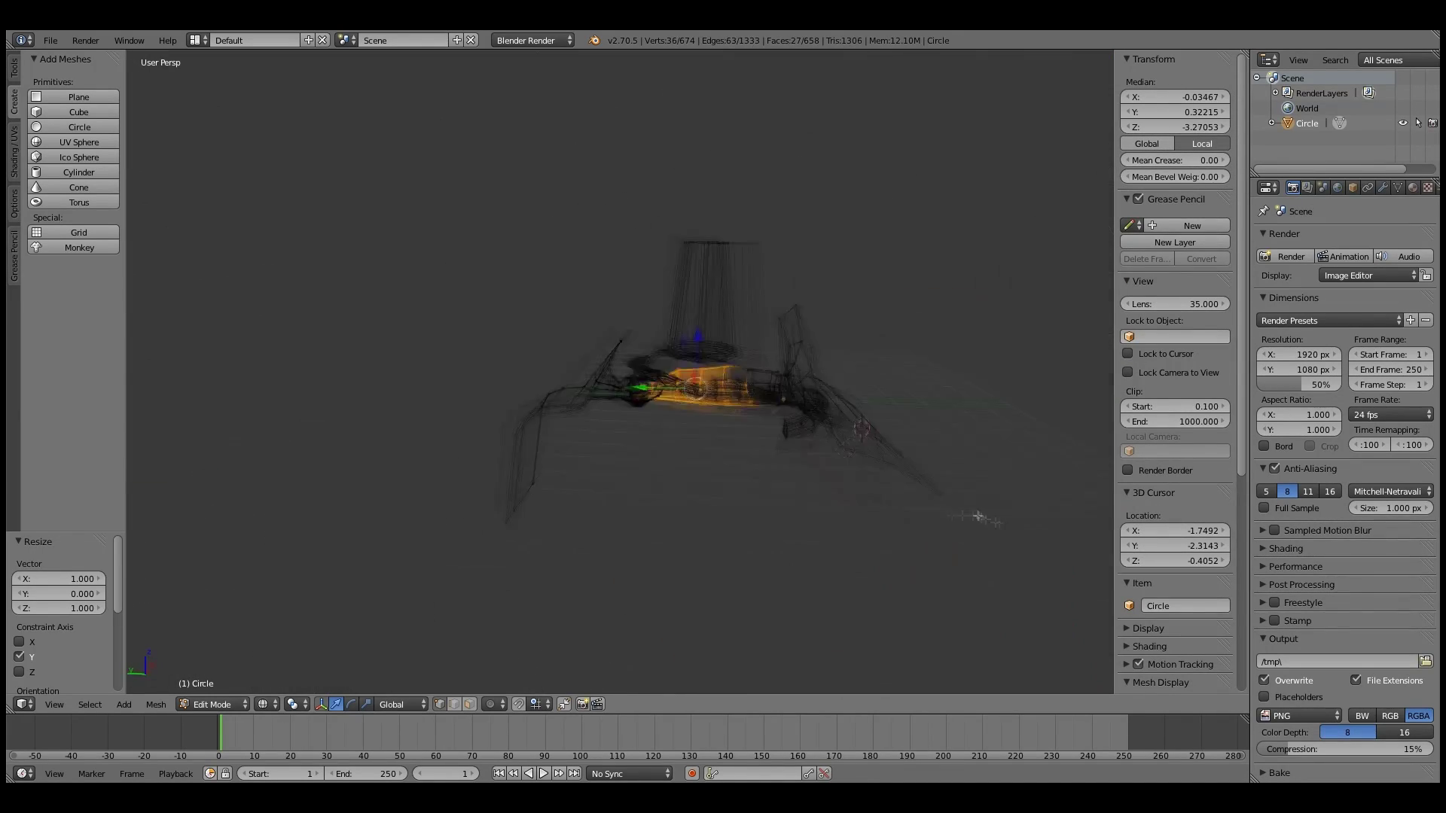
Step: Separate the selected entrance faces into a new object and return to Object Mode
middle_click_drag(998, 413, 925, 321)
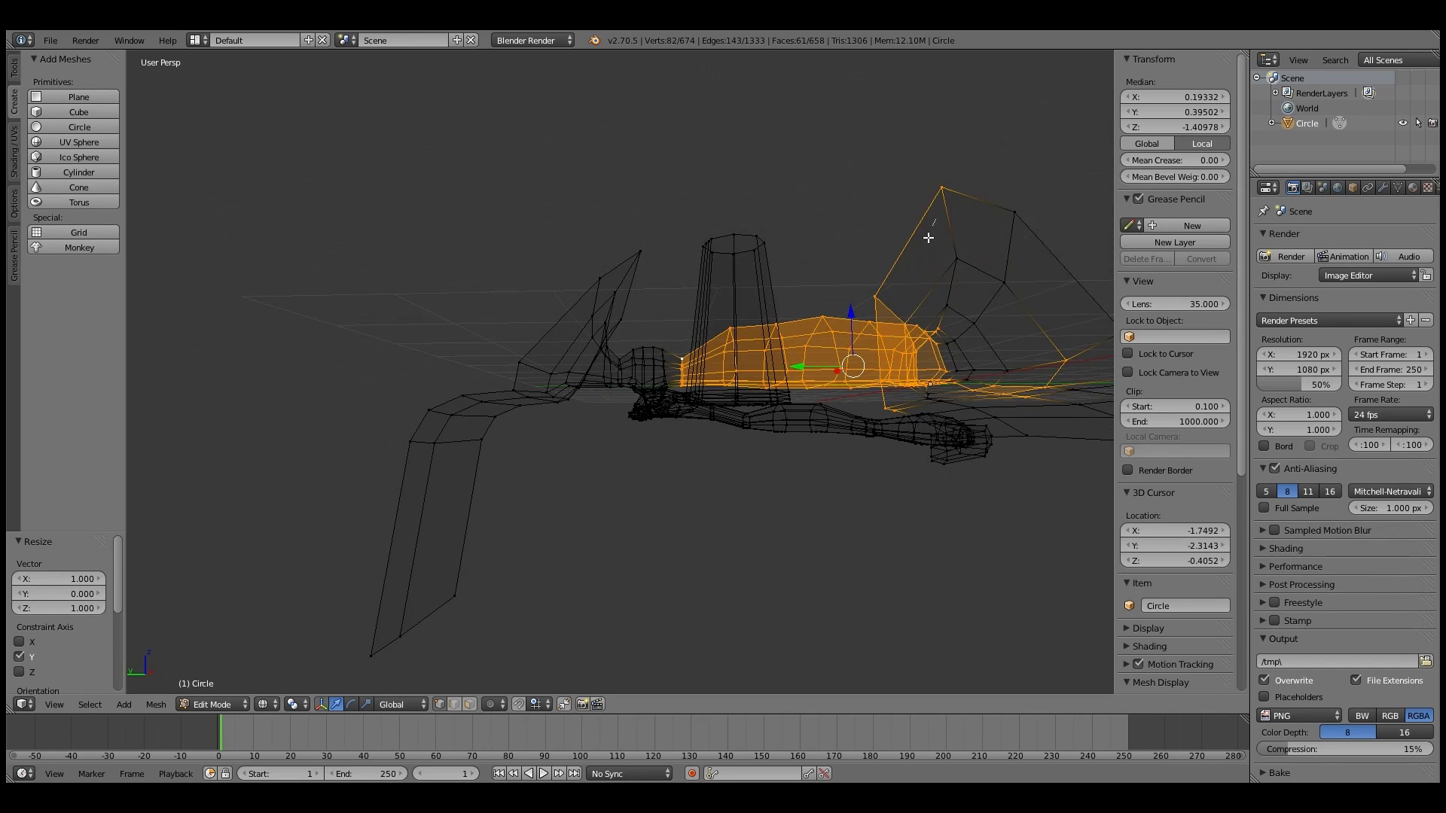
mouse_move(1072, 387)
middle_mouse_down()
mouse_move(914, 322)
mouse_move(865, 574)
mouse_move(946, 607)
mouse_move(609, 344)
middle_mouse_up()
key("p")
left_click(609, 345)
key("Tab")
Step: Rename the separated object to La_Forge, deselect all and frame it with Home
double_click(1316, 139)
type("La_Forge")
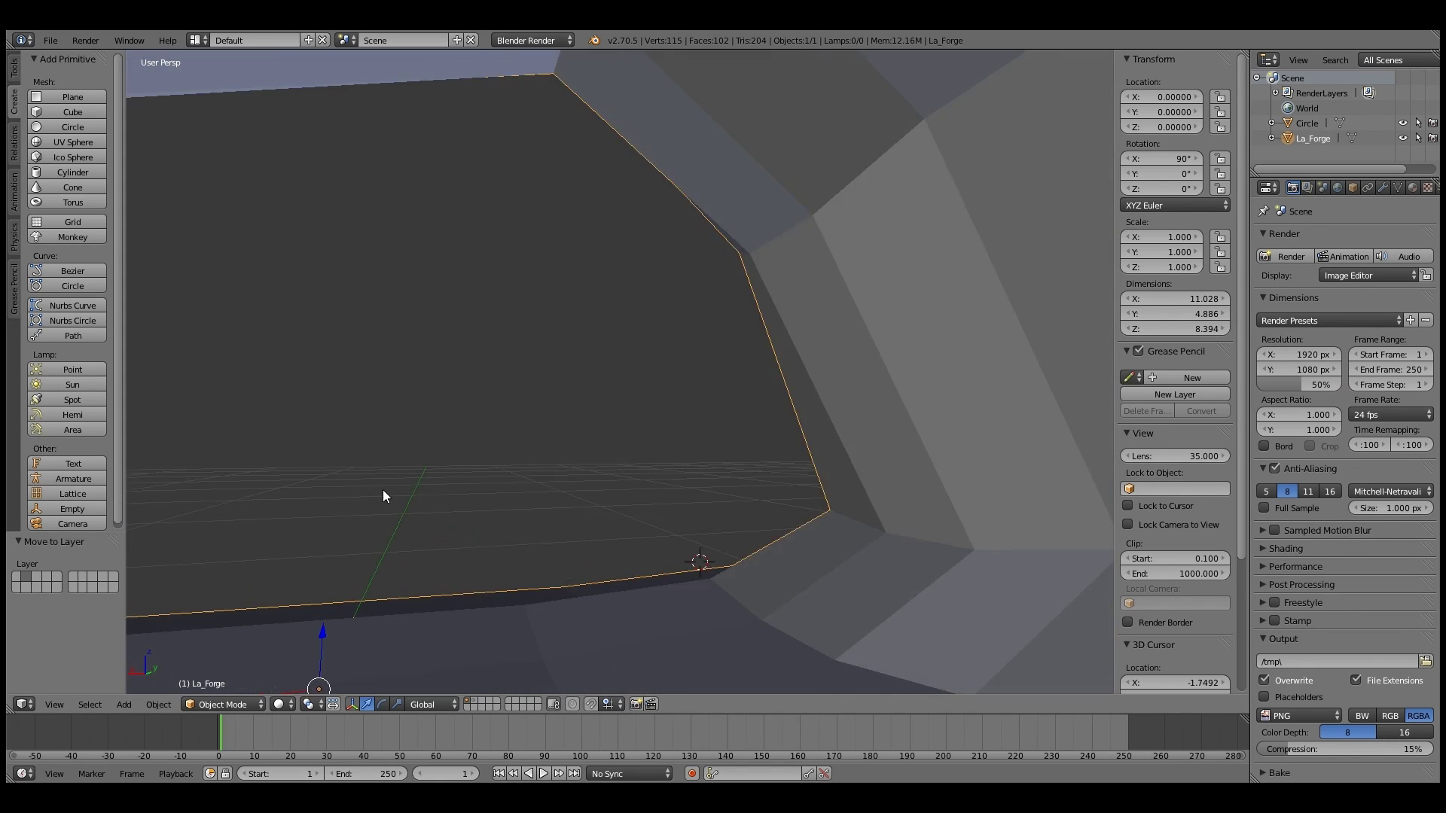
key("a")
key("Home")
Step: View La_Forge from the side in wireframe display
scroll(669, 513, "up", 1)
scroll(719, 342, "up", 4)
scroll(719, 336, "down", 5)
middle_click_drag(719, 336, 545, 469)
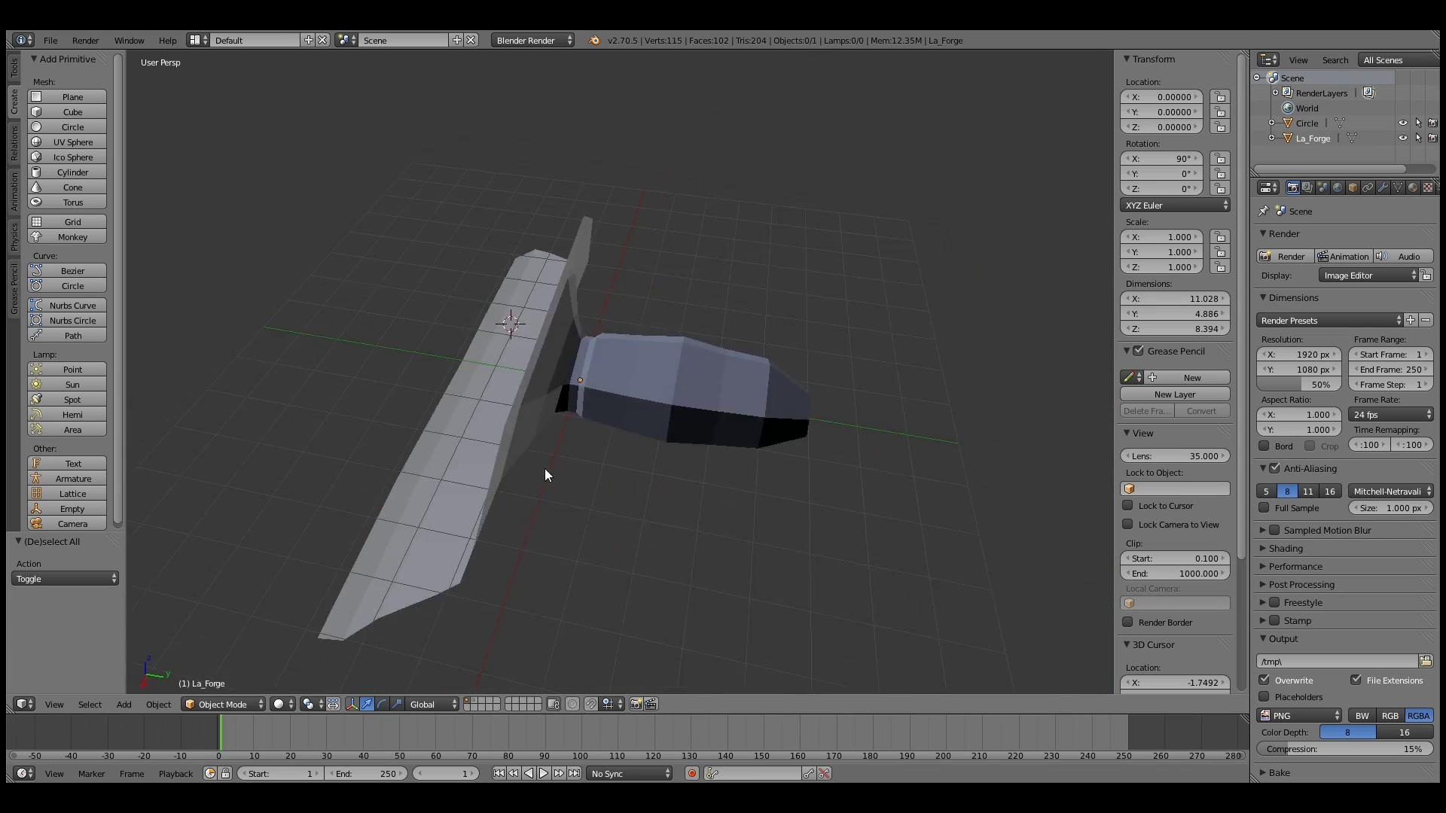
key("z")
scroll(545, 468, "up", 3)
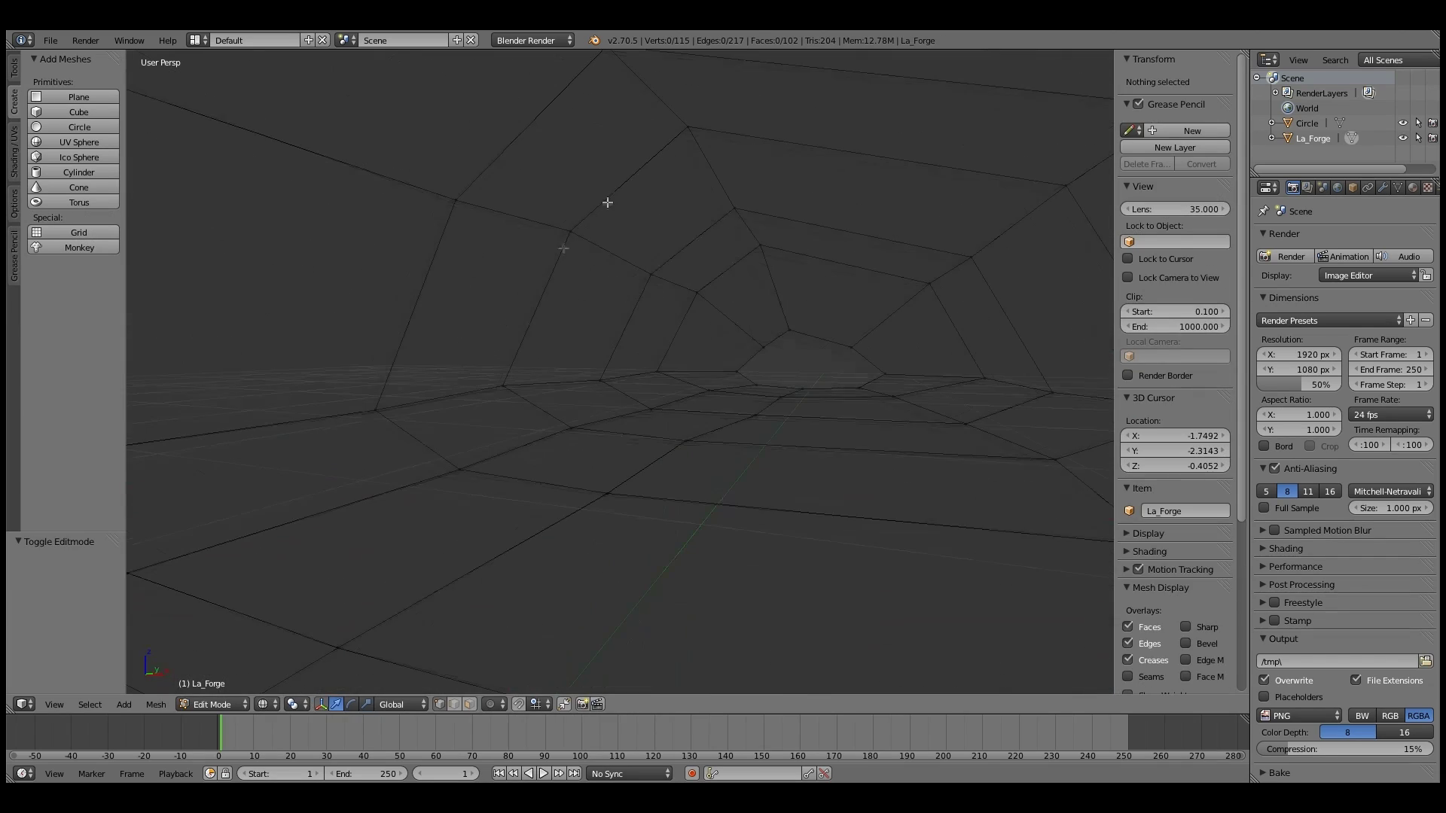
Step: Slide an edge loop, switch to Front view and delete the stray face
key("g")
key("g")
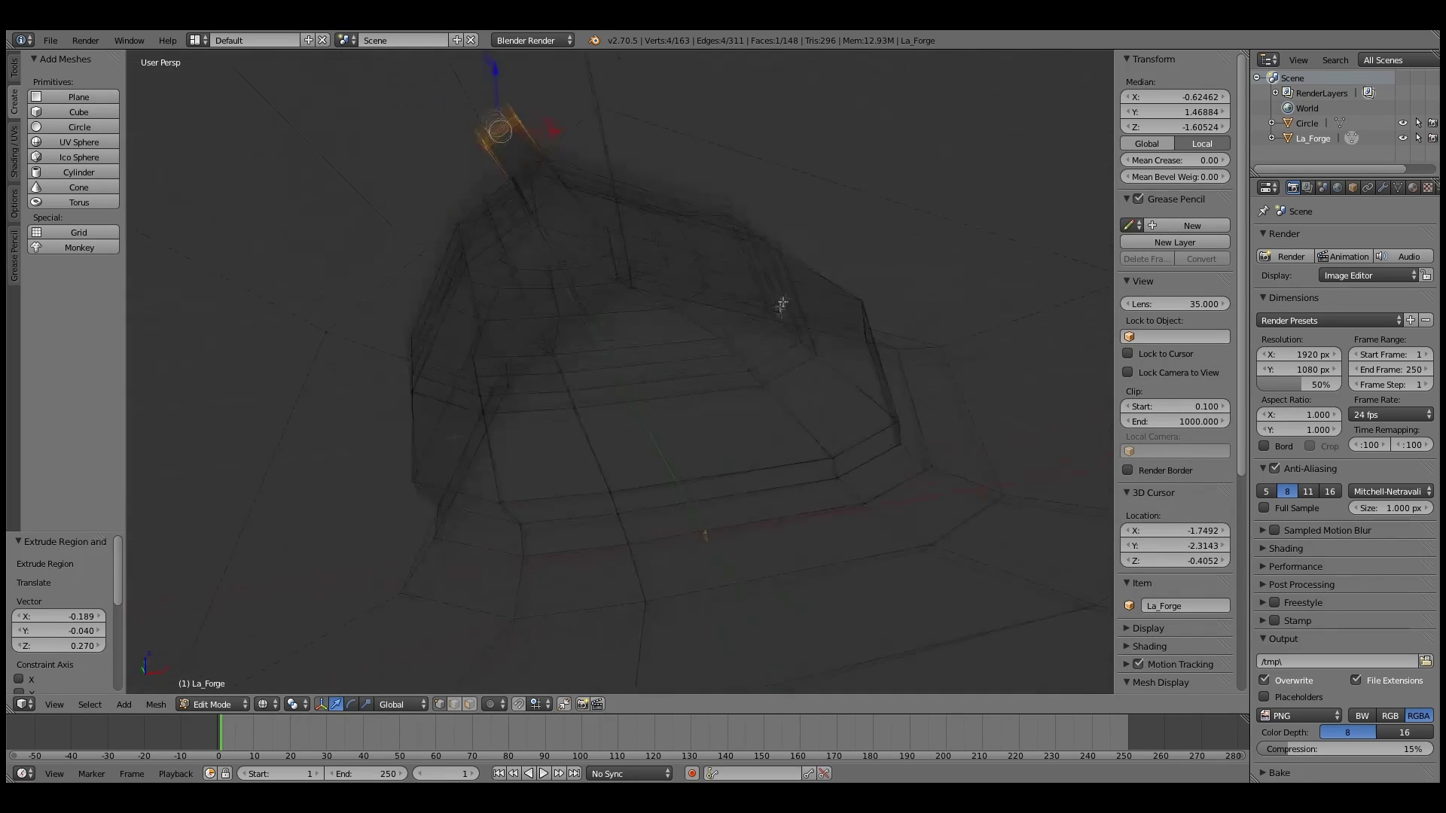
key("KP_1")
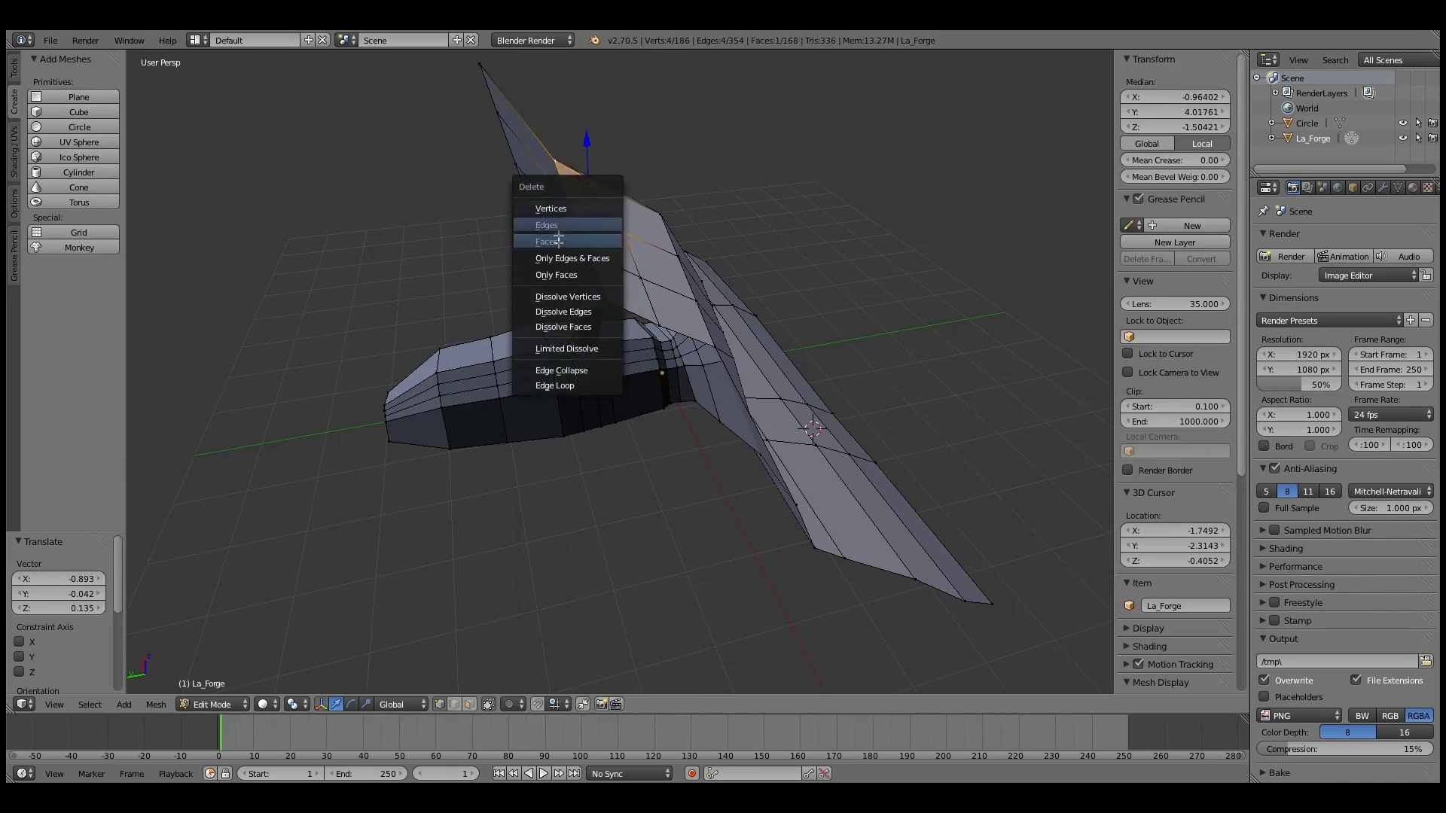
left_click(558, 240)
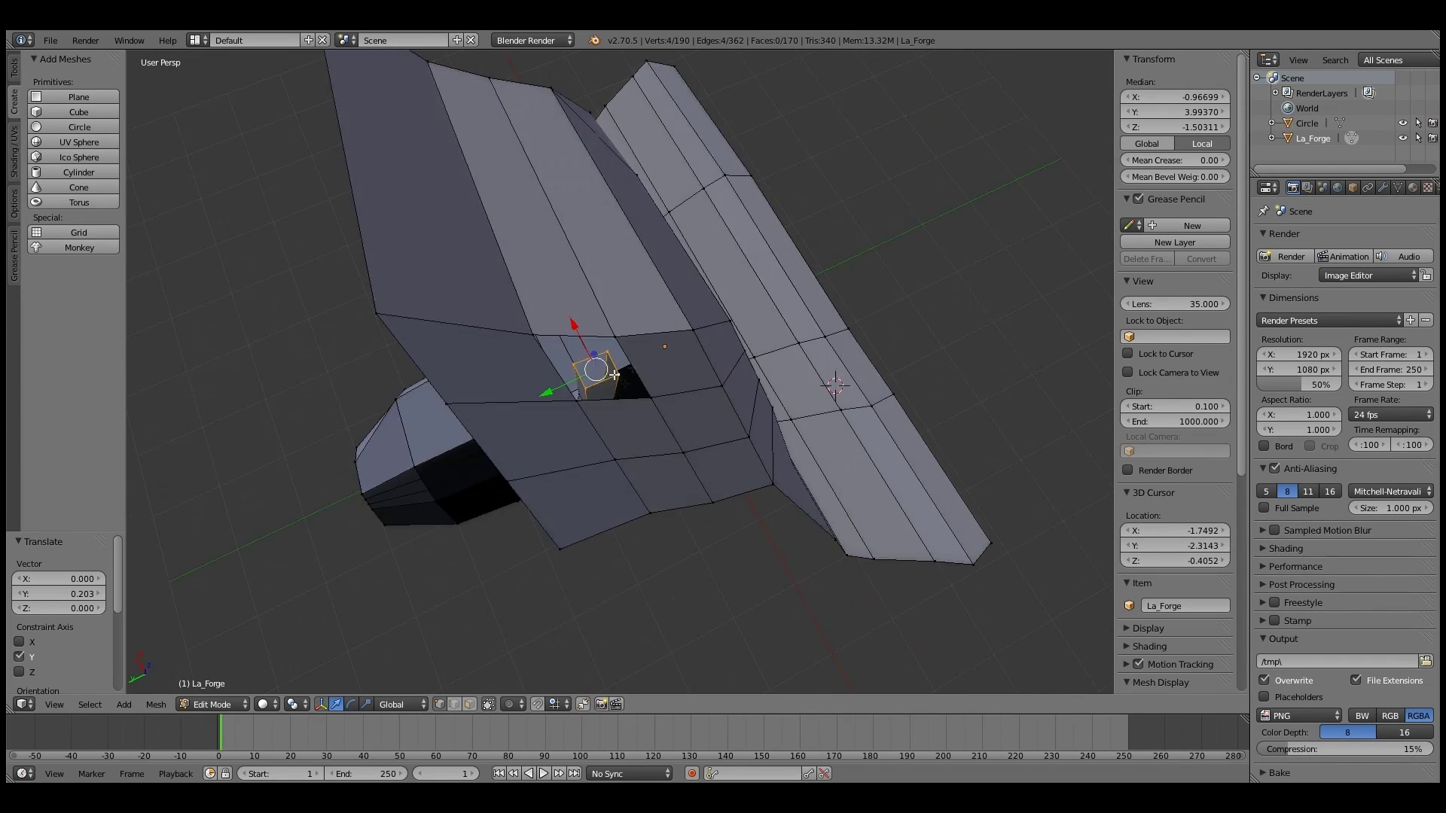
Step: Merge eight, then two, loose vertices at Last and check the tunnel in wireframe
key("w")
left_click(656, 375)
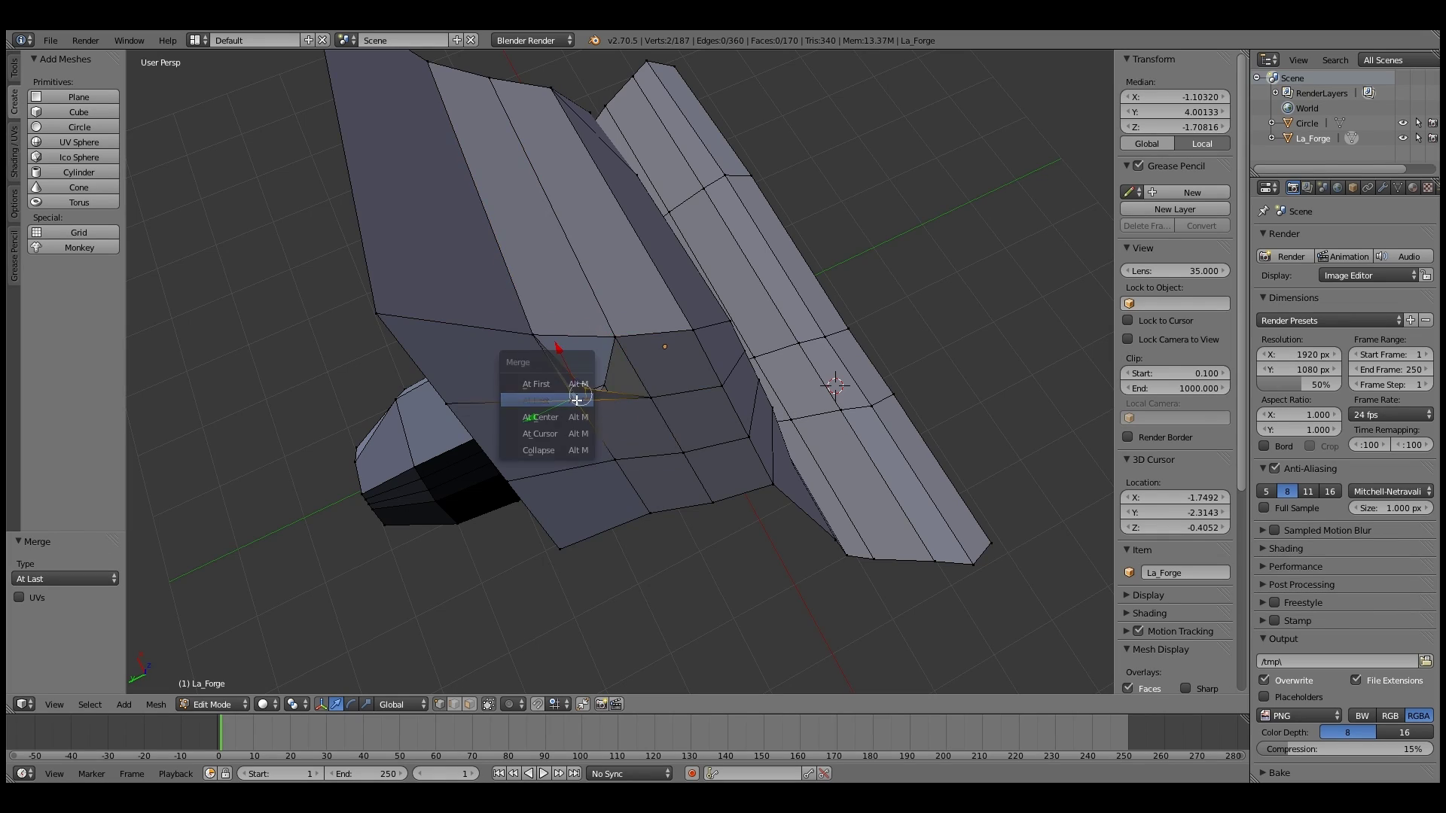
left_click(577, 400)
mouse_move(577, 400)
middle_mouse_down()
mouse_move(877, 423)
mouse_move(565, 332)
mouse_move(559, 387)
middle_mouse_up()
scroll(558, 394, "down", 5)
scroll(646, 400, "up", 5)
key("z")
mouse_move(654, 409)
middle_mouse_down()
mouse_move(636, 299)
mouse_move(675, 268)
mouse_move(717, 409)
middle_mouse_up()
key("z")
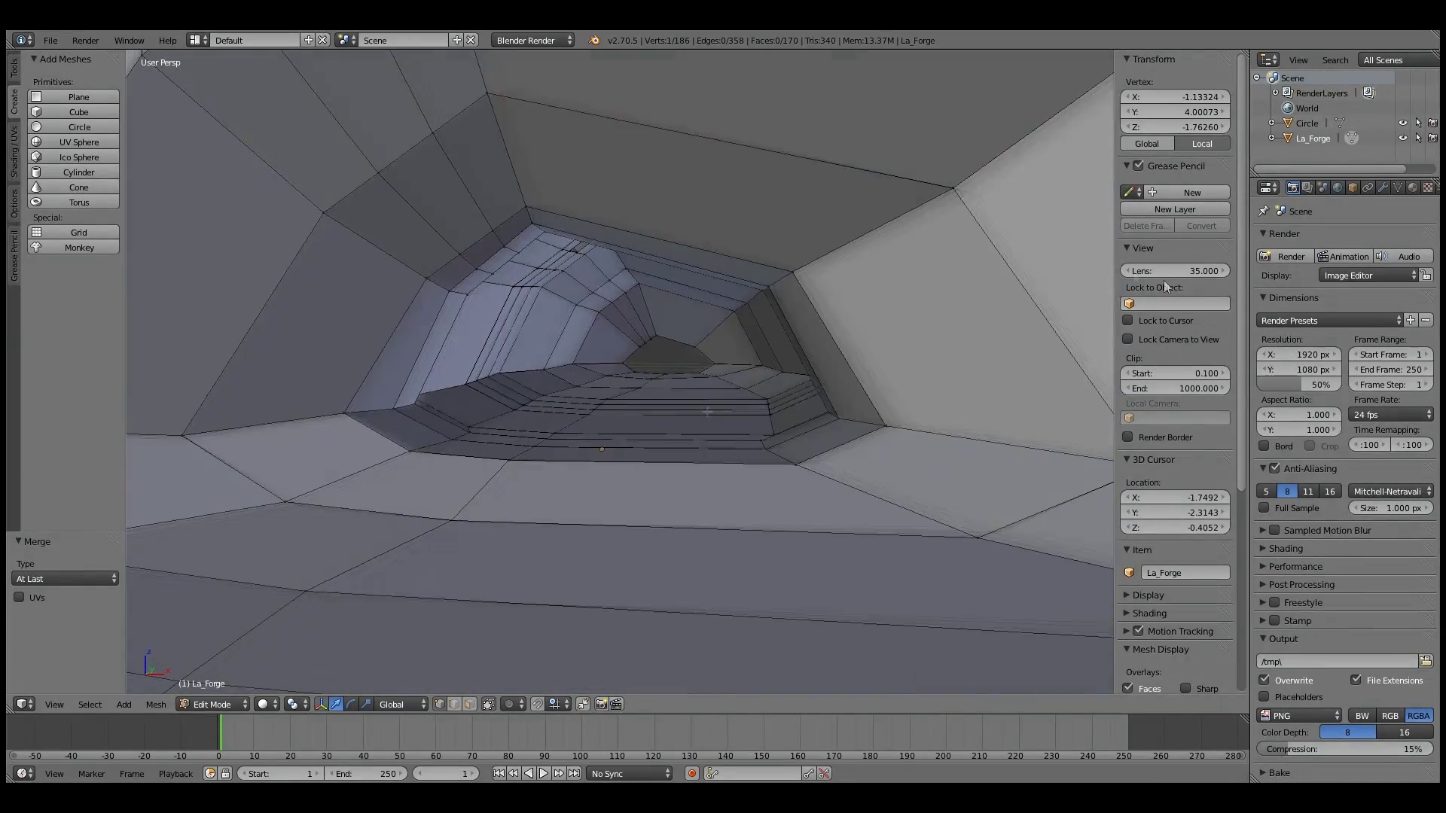
Step: Back in Object Mode, add a Multires modifier to La_Forge and subdivide it once
key("Tab")
left_click(1344, 237)
left_click(1145, 401)
left_click(1388, 326)
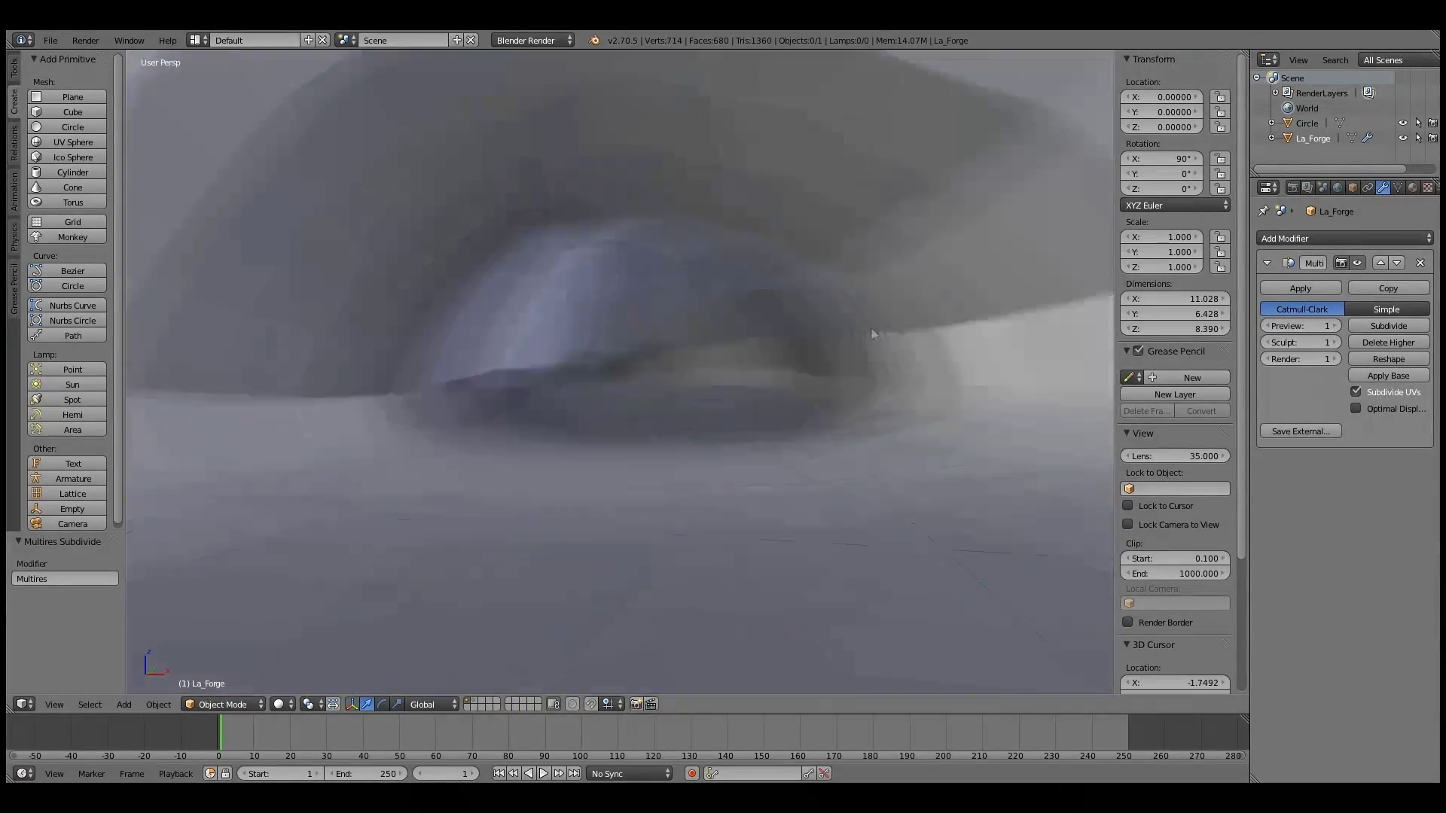
scroll(871, 334, "down", 6)
scroll(828, 312, "up", 5)
scroll(830, 318, "up", 2)
scroll(843, 318, "up", 2)
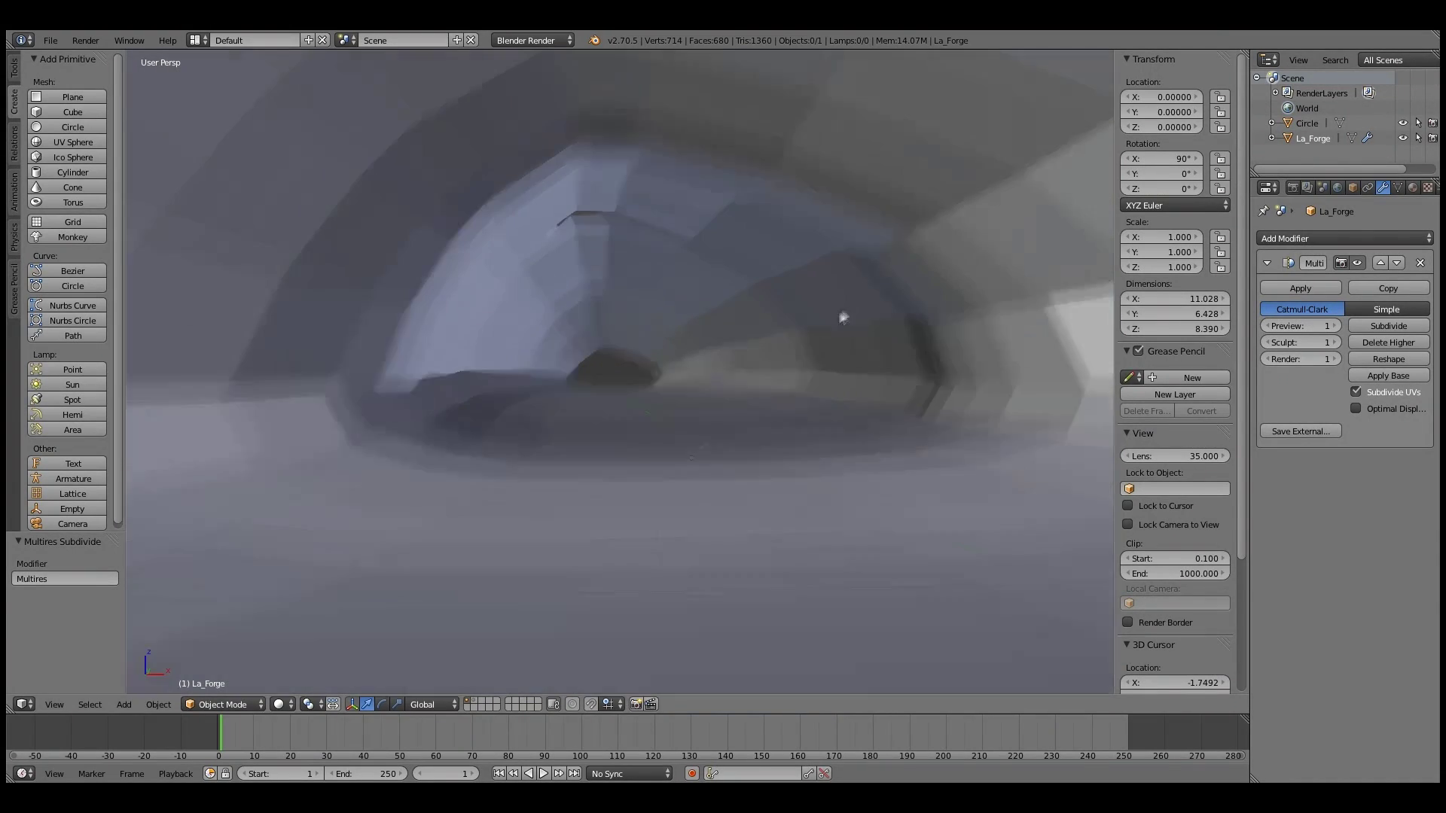
Step: Enter Sculpt Mode and raise the Multires to level 2
left_click(234, 704)
left_click(233, 659)
mouse_move(602, 422)
middle_mouse_down()
mouse_move(618, 452)
mouse_move(142, 572)
mouse_move(226, 527)
middle_mouse_up()
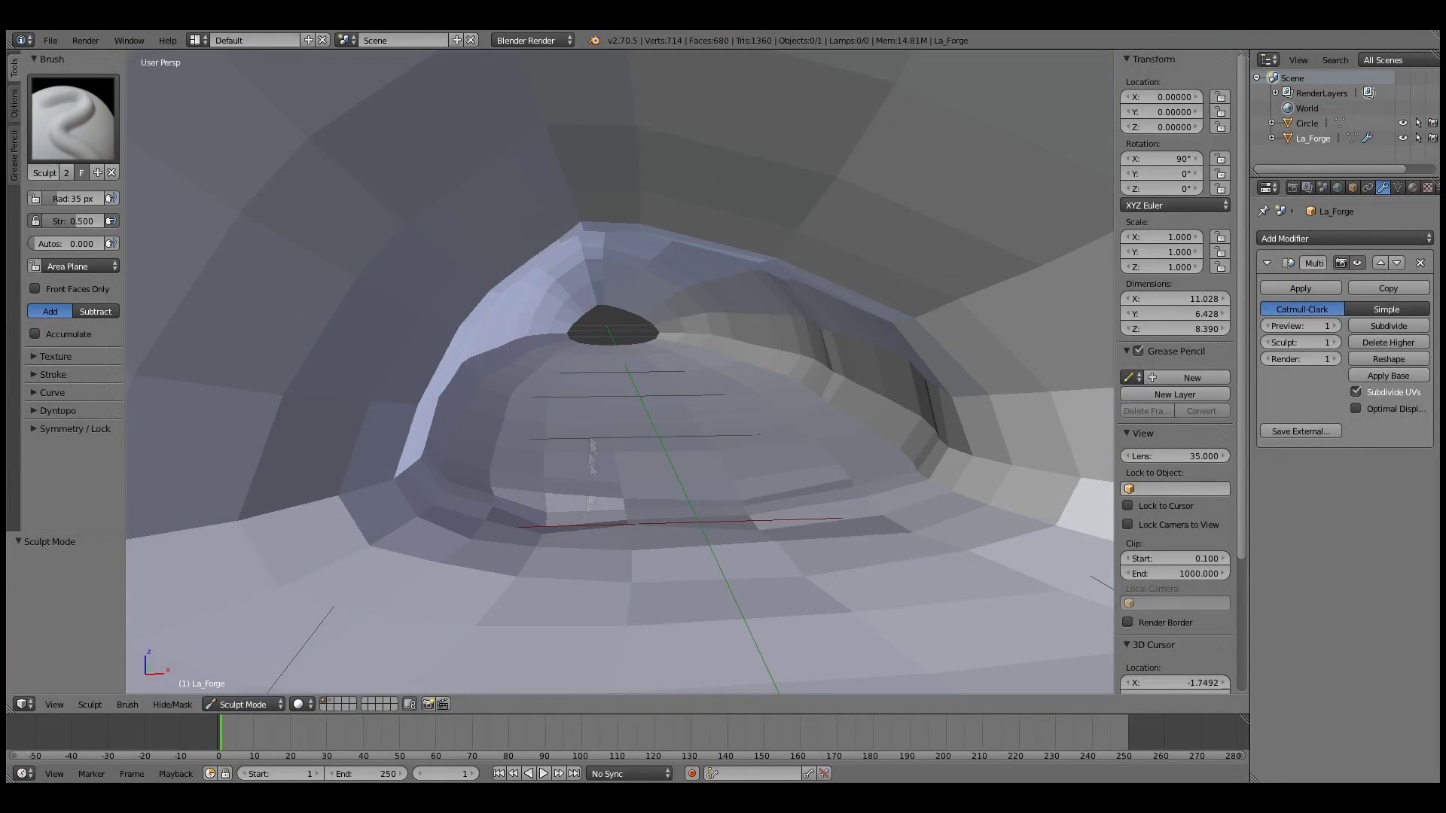
mouse_move(548, 501)
middle_mouse_down()
mouse_move(678, 414)
mouse_move(766, 329)
mouse_move(868, 607)
middle_mouse_up()
scroll(807, 381, "up", 3)
left_click(1388, 326)
Step: Sculpt bulges on the tunnel's inner wall while raising the Multires to levels 3 and 4
scroll(784, 403, "up", 3)
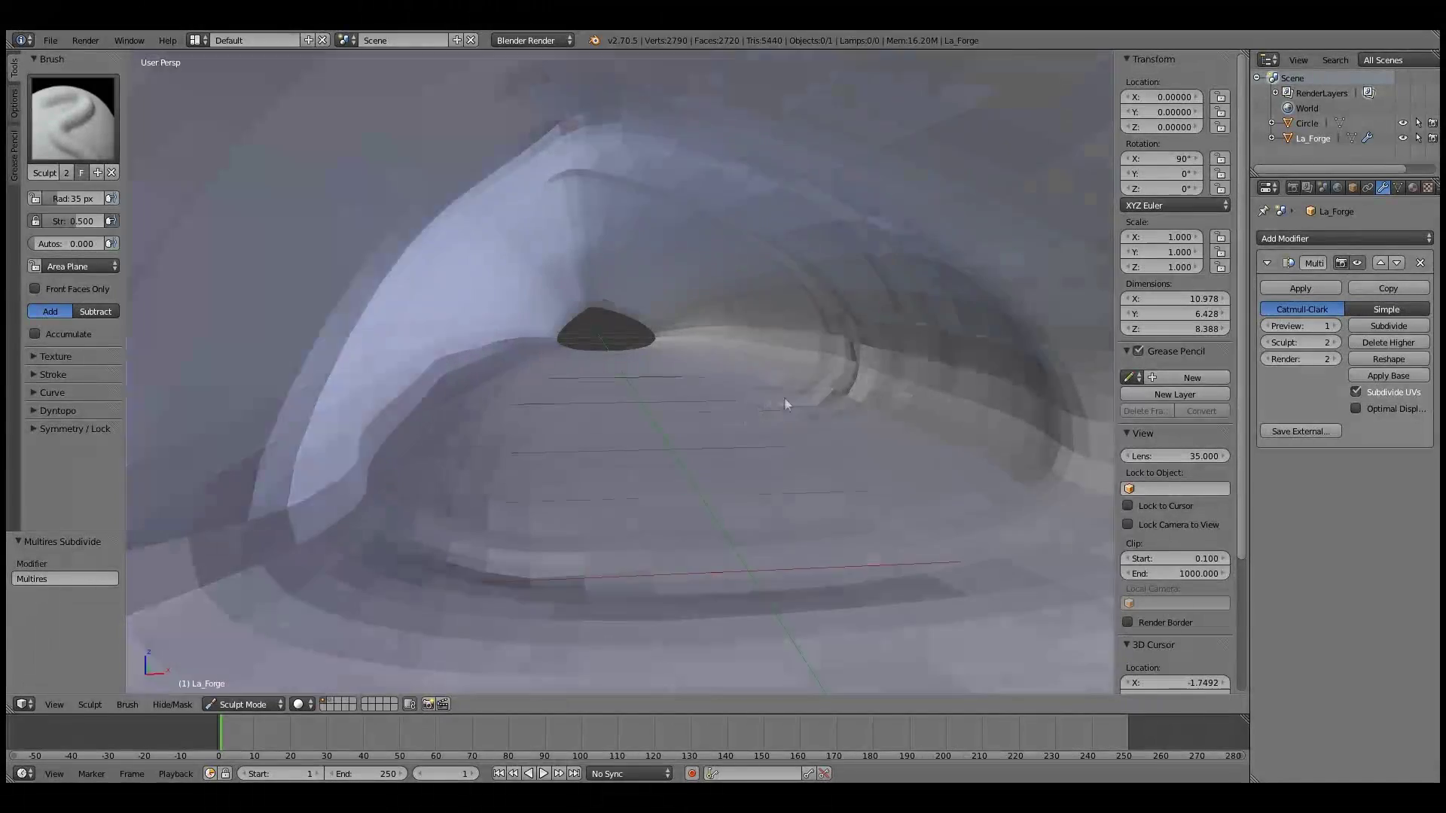
middle_click_drag(784, 404, 726, 226)
middle_click_drag(587, 145, 716, 345)
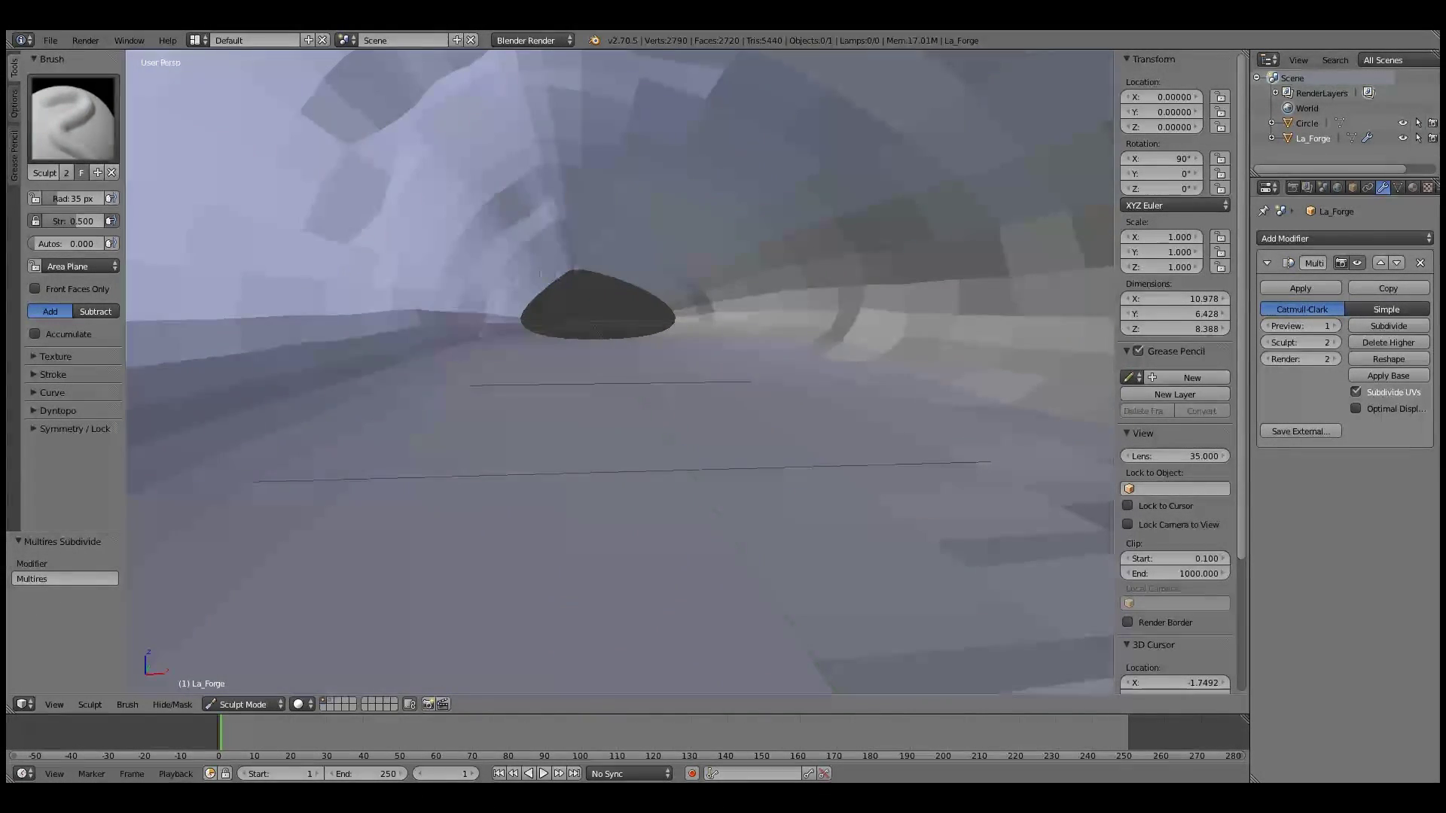
scroll(597, 399, "up", 3)
mouse_move(598, 474)
middle_mouse_down()
mouse_move(587, 371)
mouse_move(645, 475)
mouse_move(429, 451)
mouse_move(476, 262)
middle_mouse_up()
key("ctrl+3")
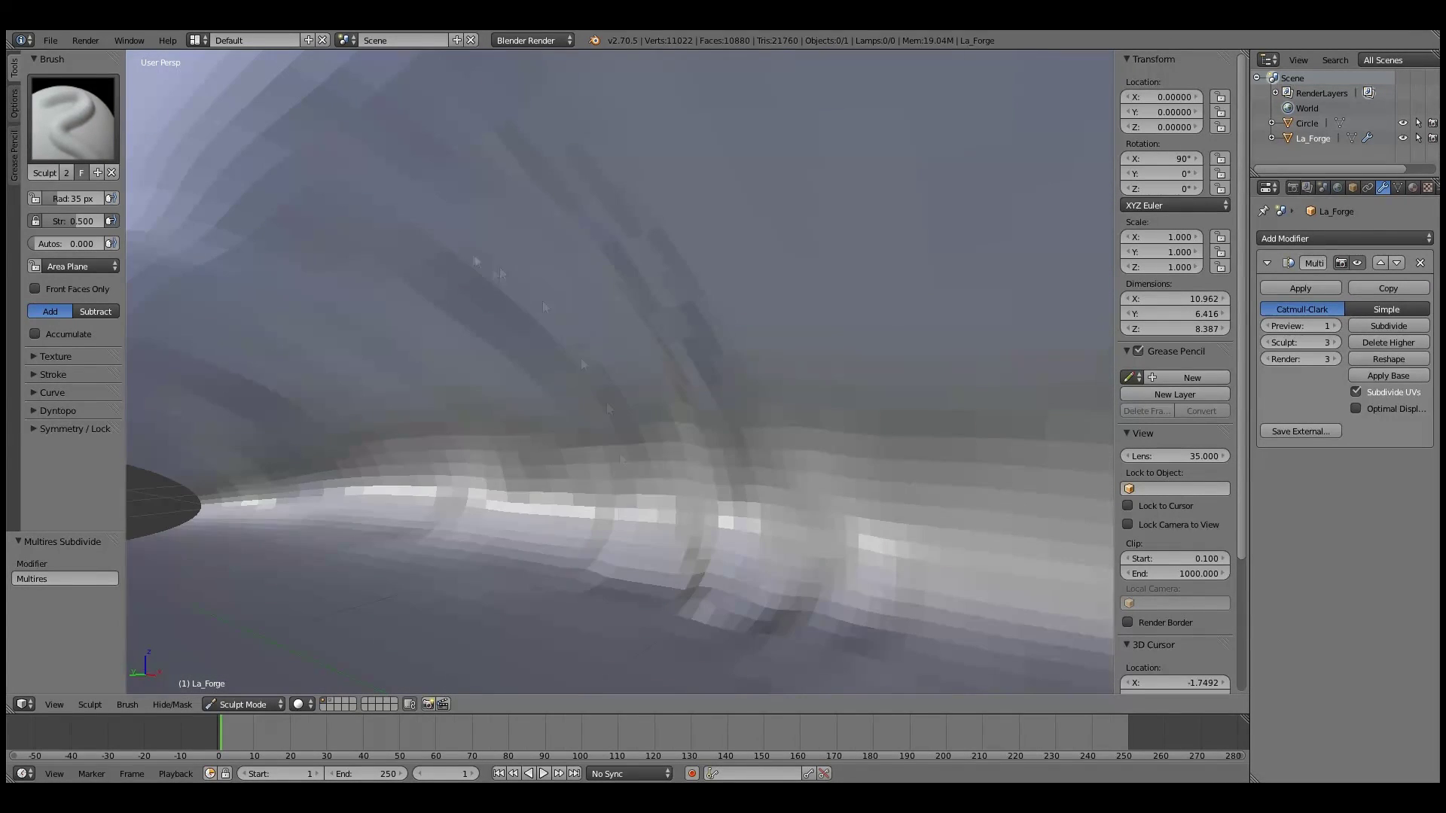
mouse_move(383, 512)
middle_mouse_down()
mouse_move(421, 643)
mouse_move(449, 557)
mouse_move(467, 527)
mouse_move(494, 525)
mouse_move(482, 570)
mouse_move(609, 322)
mouse_move(518, 350)
mouse_move(622, 498)
mouse_move(609, 320)
middle_mouse_up()
mouse_move(506, 361)
middle_mouse_down()
mouse_move(694, 259)
mouse_move(661, 356)
mouse_move(688, 508)
mouse_move(707, 355)
mouse_move(808, 429)
middle_mouse_up()
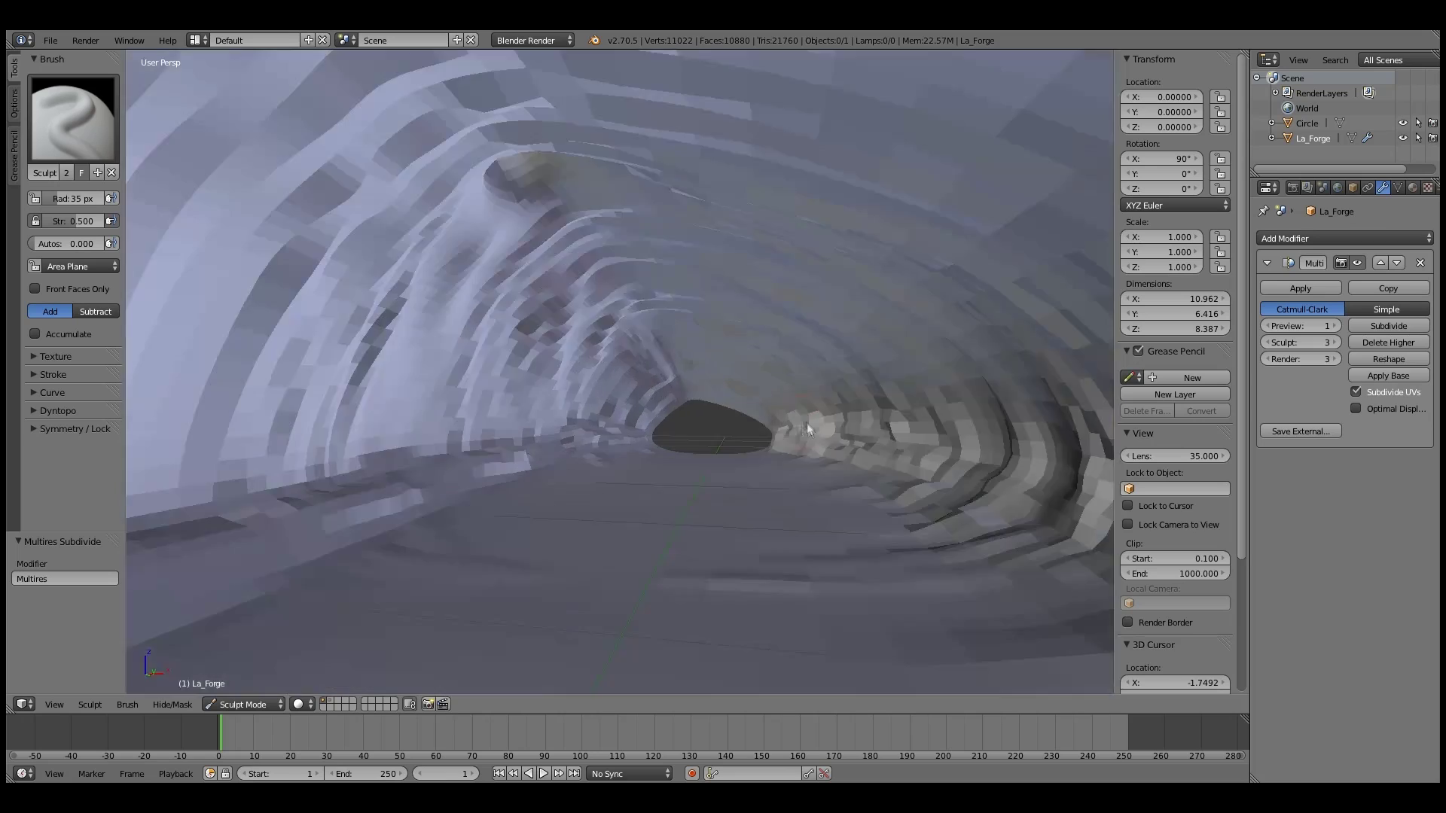
scroll(807, 429, "down", 5)
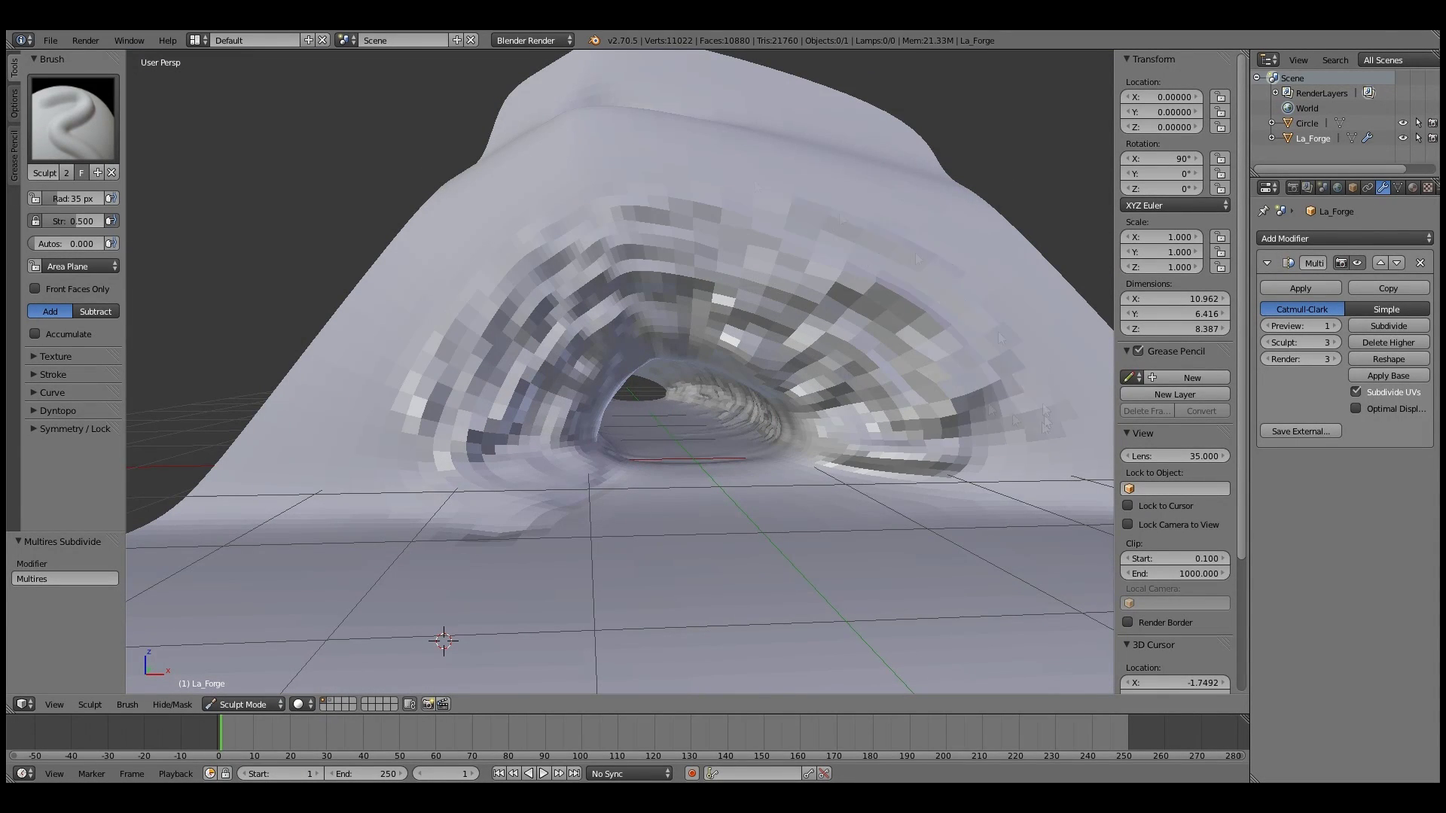
scroll(619, 374, "down", 5)
middle_click_drag(619, 374, 677, 373)
scroll(619, 374, "up", 5)
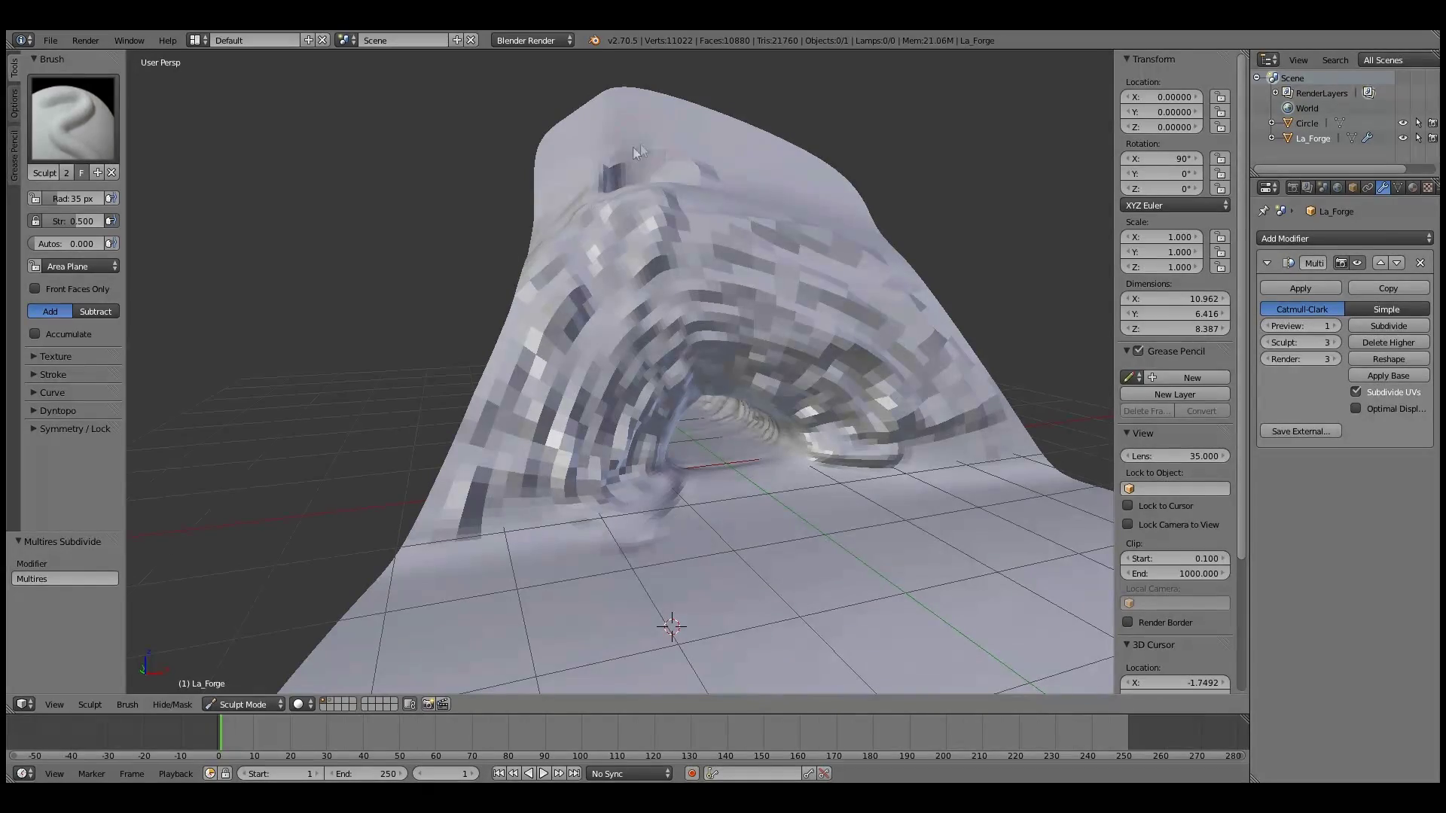
key("shift+r")
Step: Orbit through the tunnel interior to view the ribbed rock arches
scroll(783, 391, "up", 5)
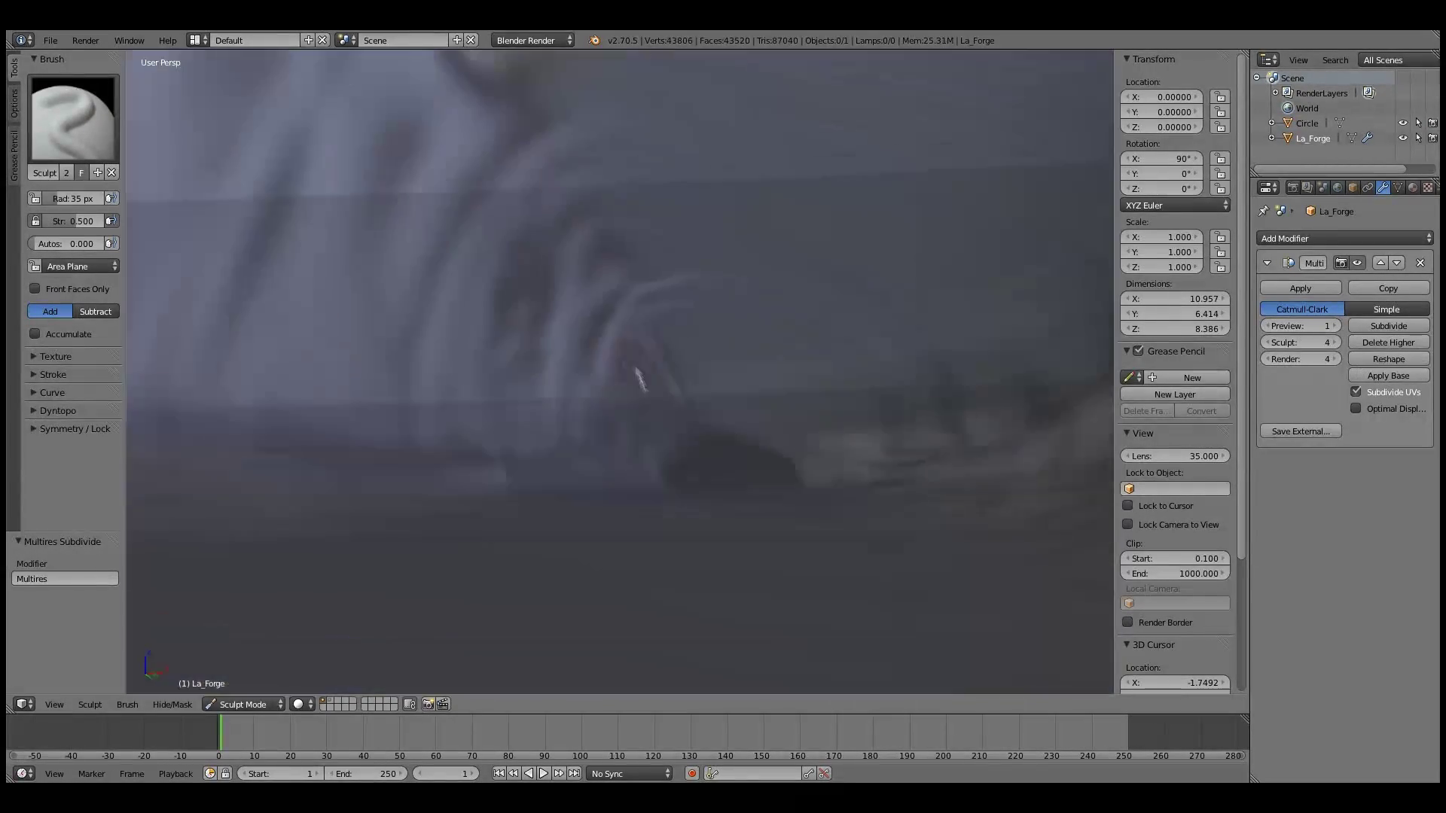
scroll(783, 391, "down", 5)
mouse_move(783, 390)
middle_mouse_down()
mouse_move(741, 260)
mouse_move(924, 458)
middle_mouse_up()
mouse_move(964, 259)
middle_mouse_down()
mouse_move(770, 191)
mouse_move(621, 349)
middle_mouse_up()
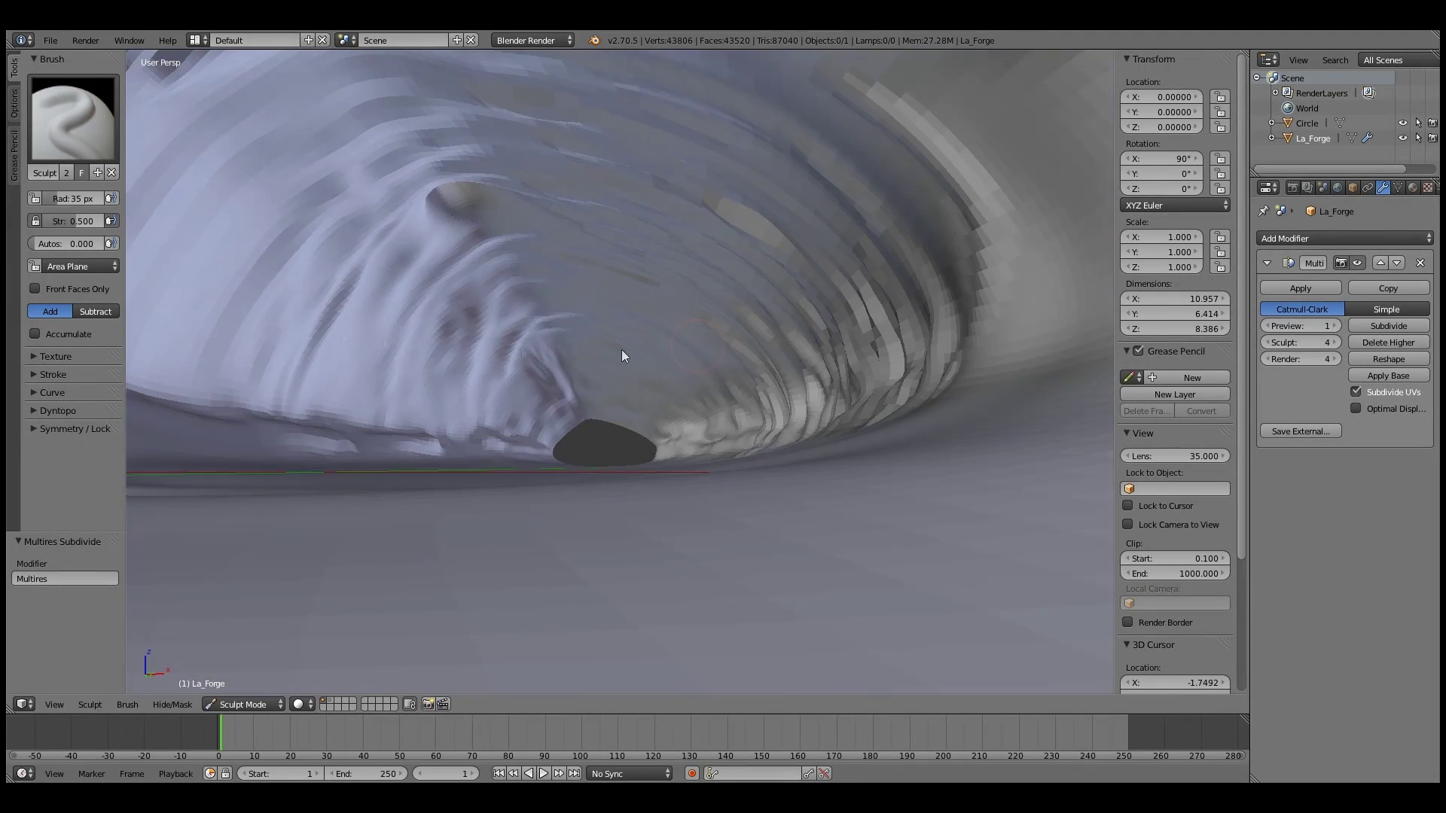
mouse_move(241, 373)
middle_mouse_down()
mouse_move(617, 200)
mouse_move(500, 387)
mouse_move(466, 325)
middle_mouse_up()
mouse_move(588, 300)
middle_mouse_down()
mouse_move(486, 333)
mouse_move(753, 301)
mouse_move(602, 561)
mouse_move(571, 283)
mouse_move(769, 197)
mouse_move(911, 294)
mouse_move(656, 224)
middle_mouse_up()
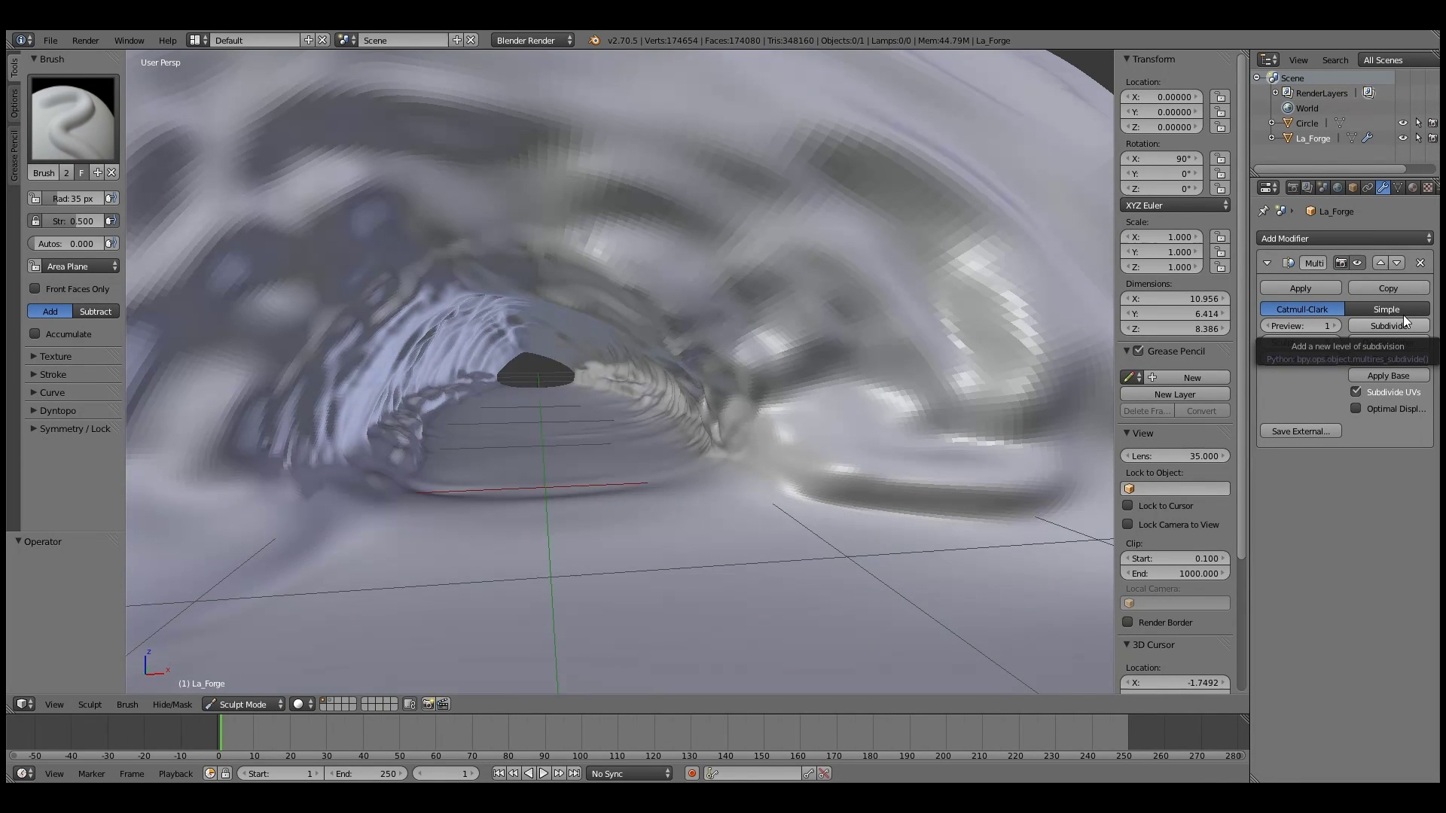
Step: Subdivide the Multires to level 6, switch to Object Mode and expand the Dyntopo options
left_click(1403, 317)
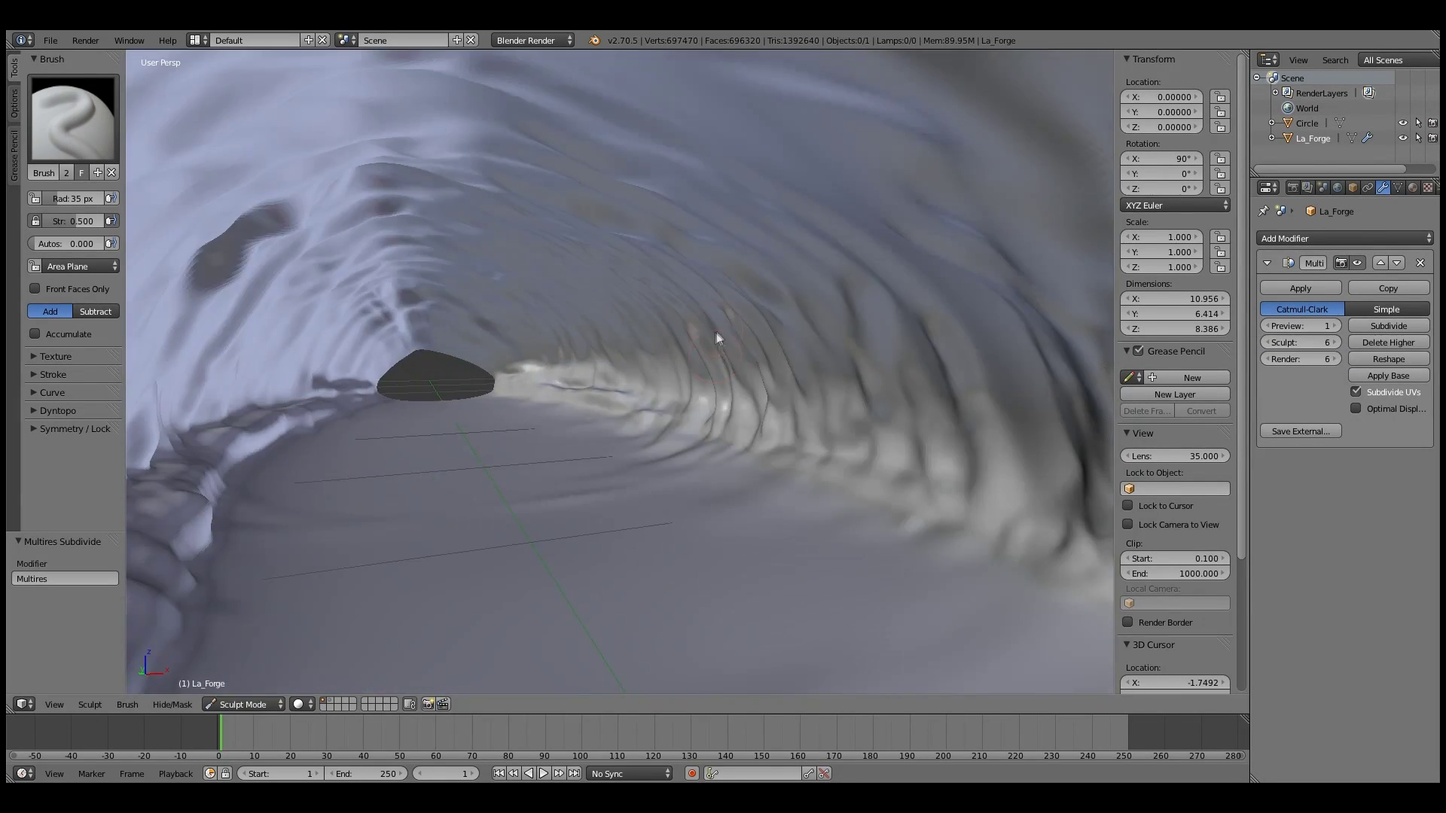
middle_click_drag(717, 338, 834, 425)
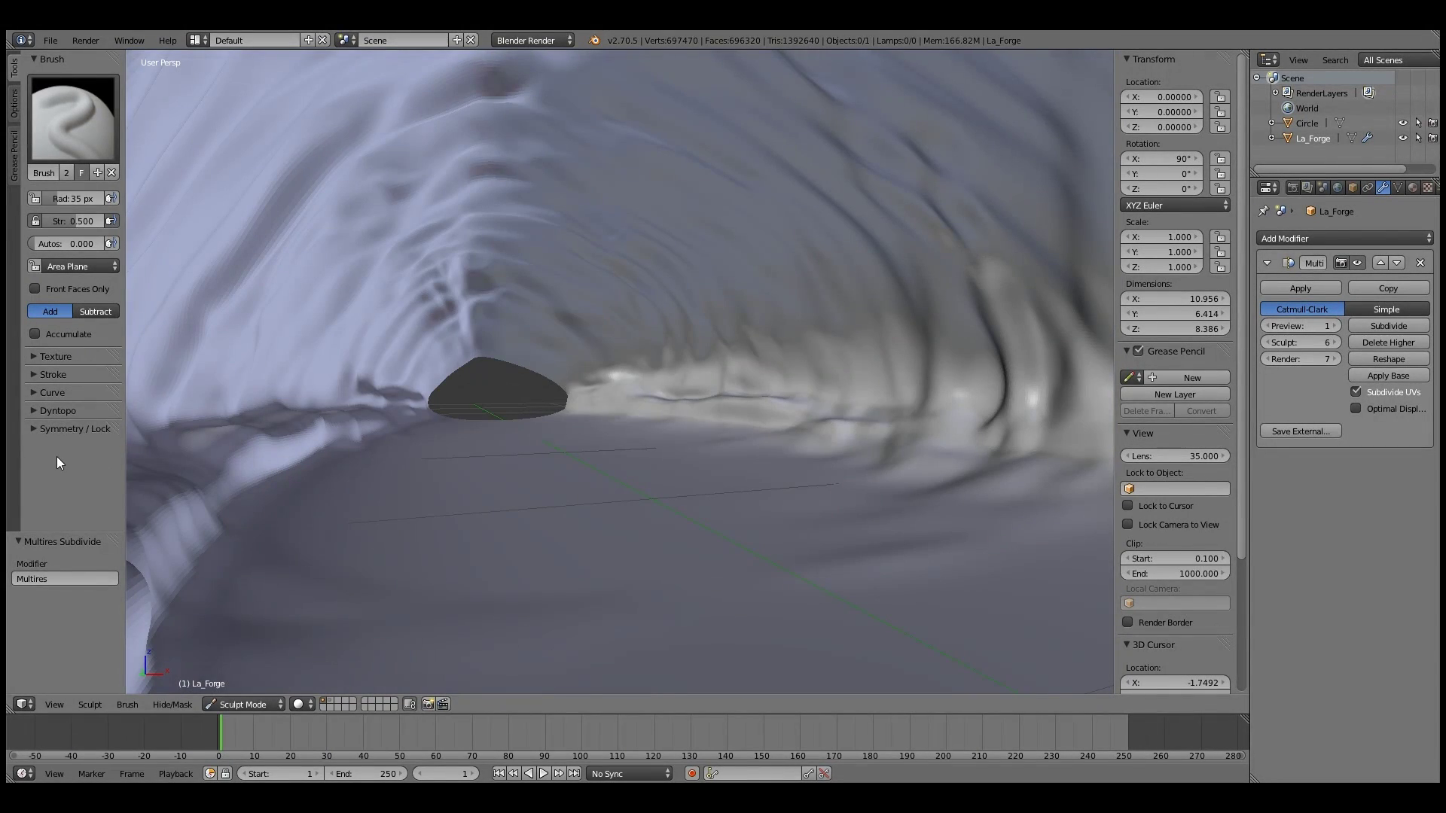
left_click(239, 704)
left_click(237, 694)
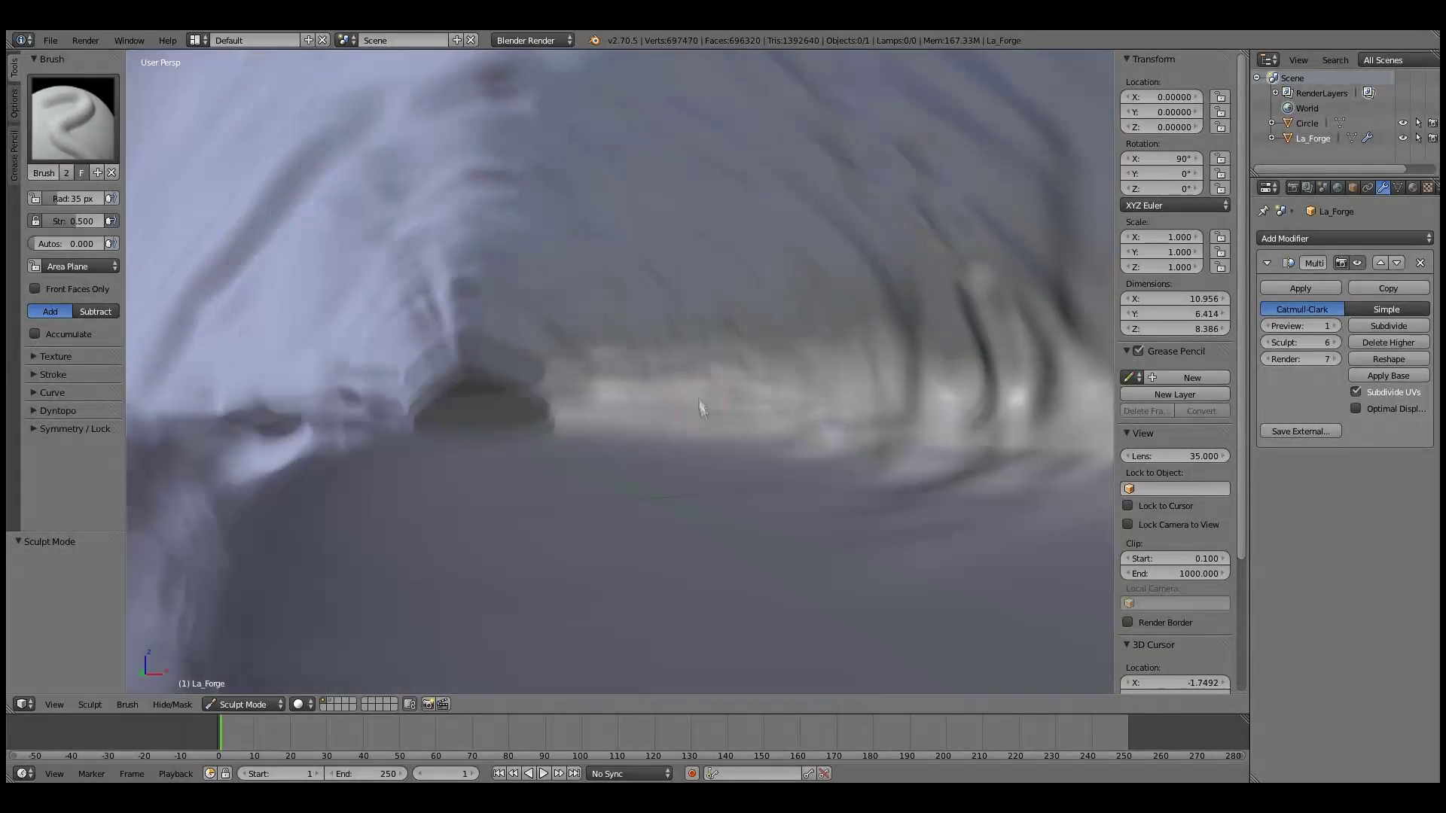
left_click(32, 393)
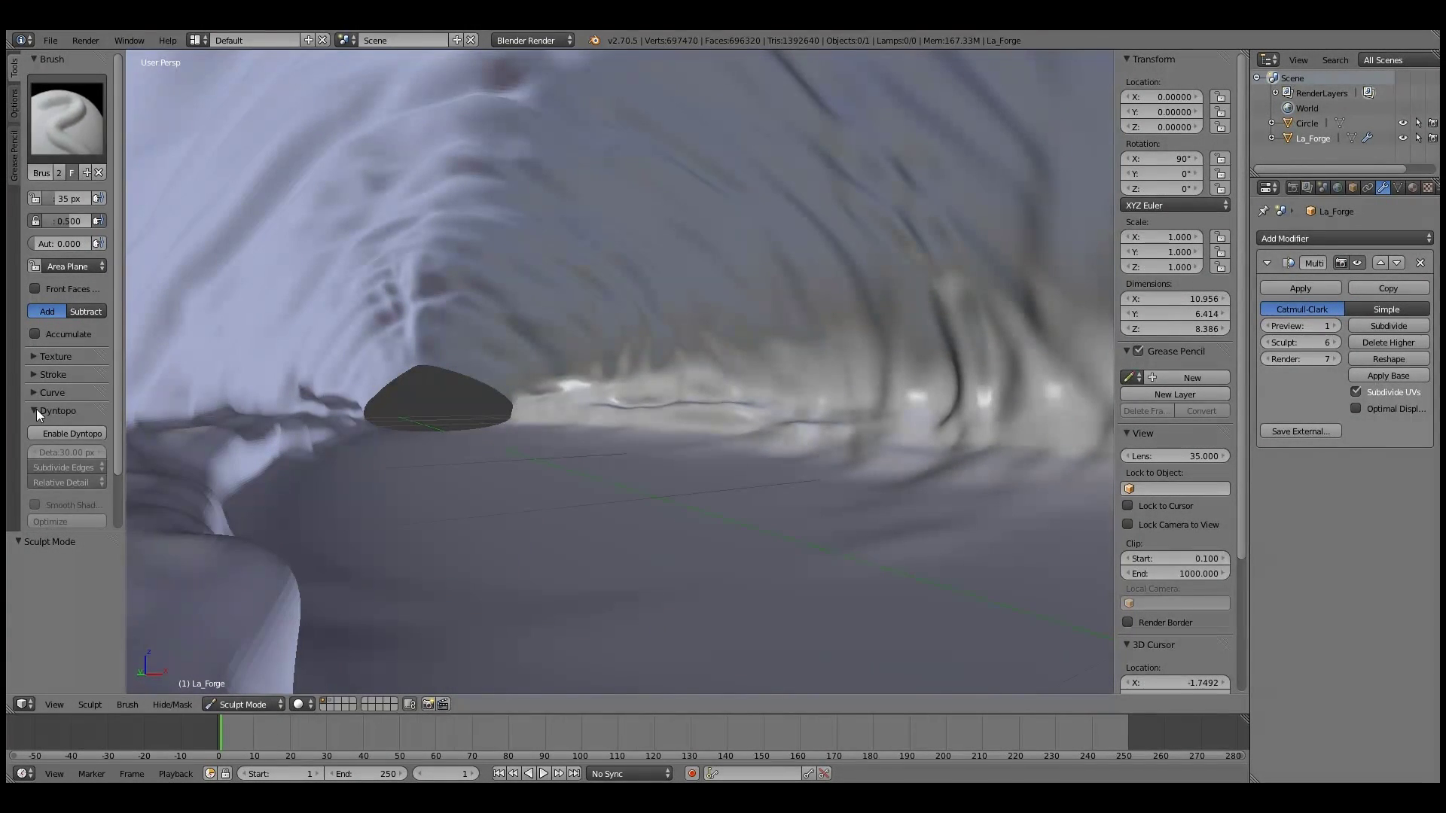
Step: Apply La_Forge's Multires modifier as real 697,470-vertex geometry and return to sculpting
key("ctrl+shift+s")
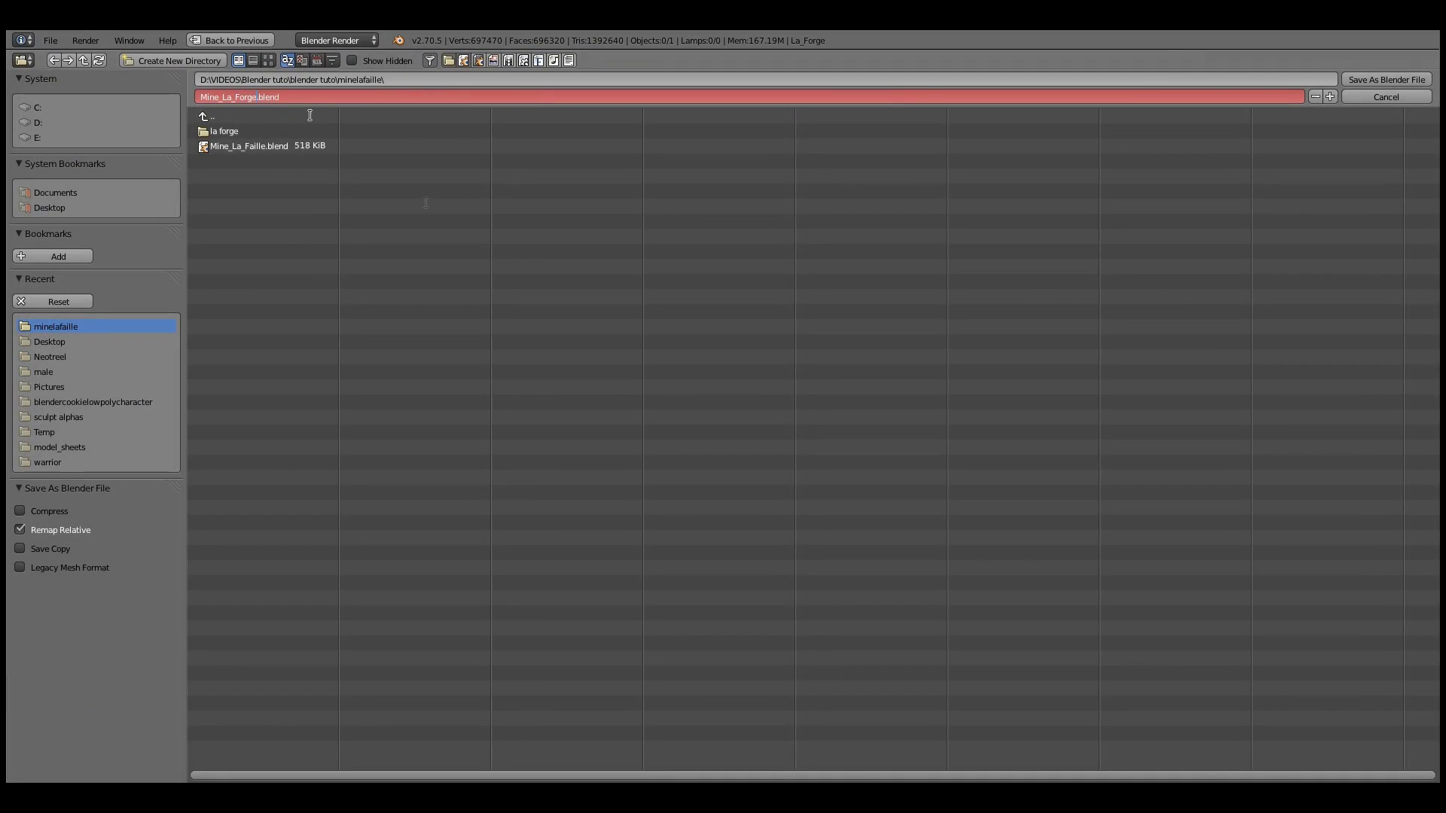
key("Return")
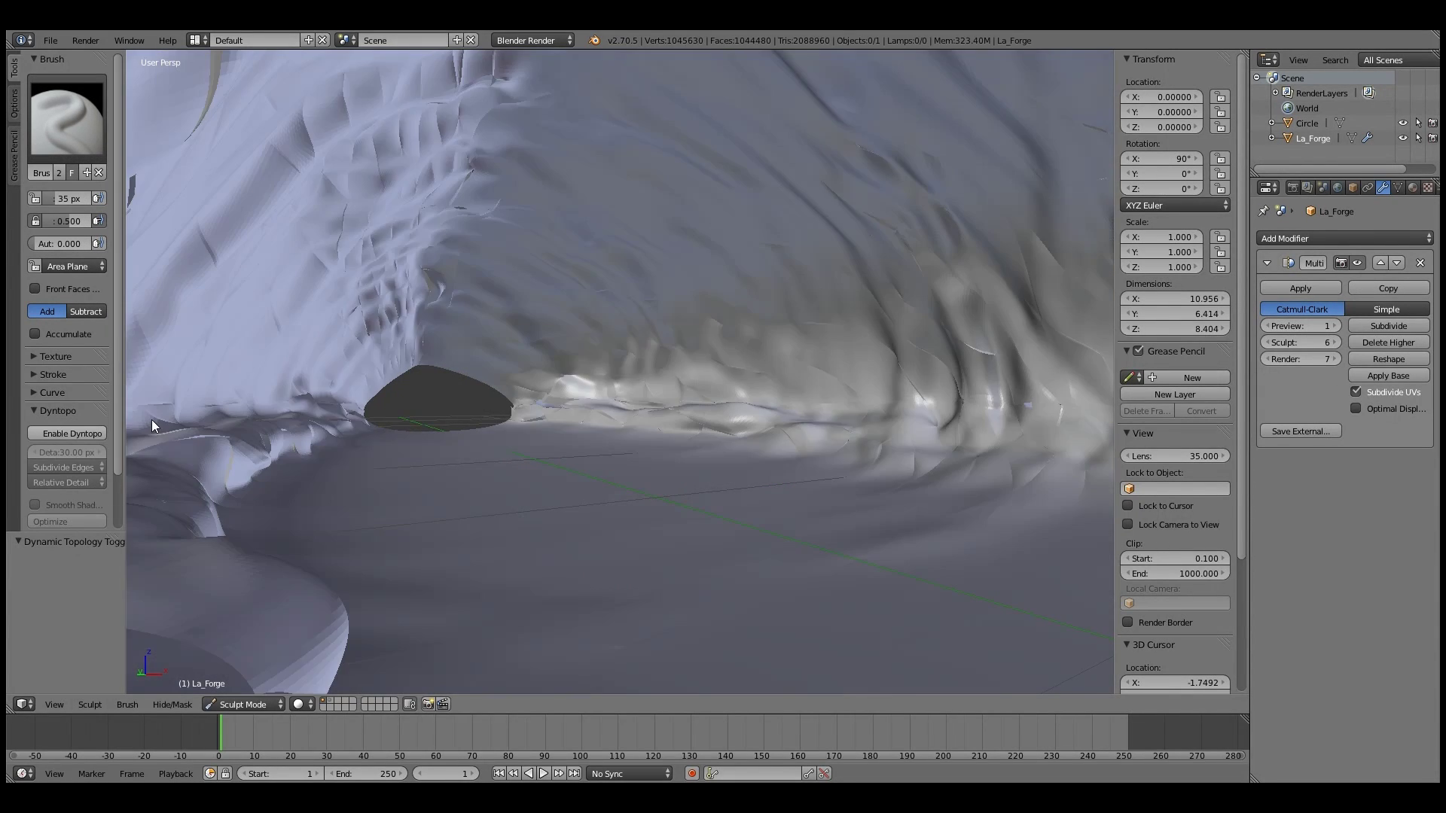
left_click(51, 40)
left_click(274, 88)
left_click(1318, 290)
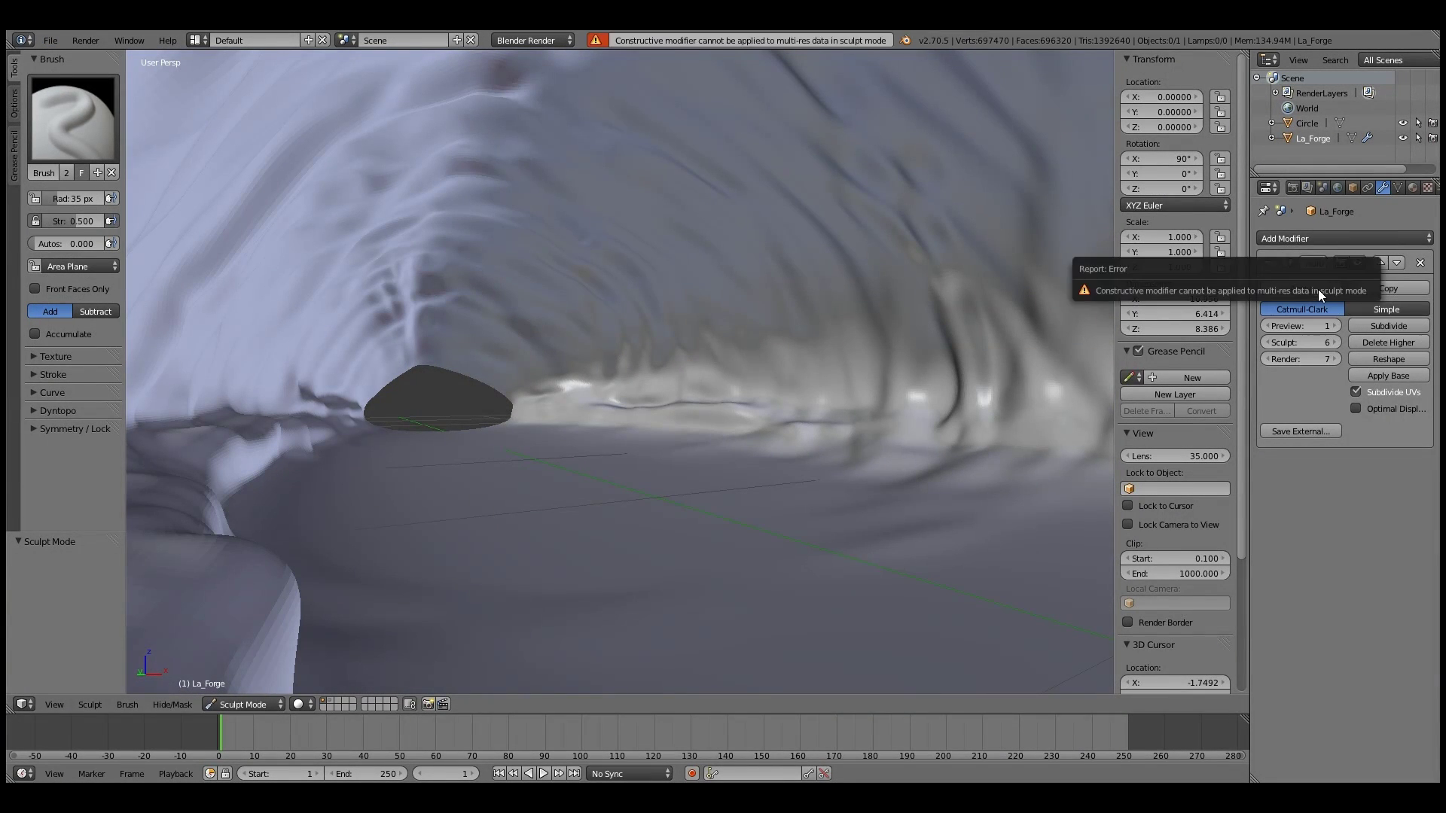
left_click(243, 704)
left_click(234, 666)
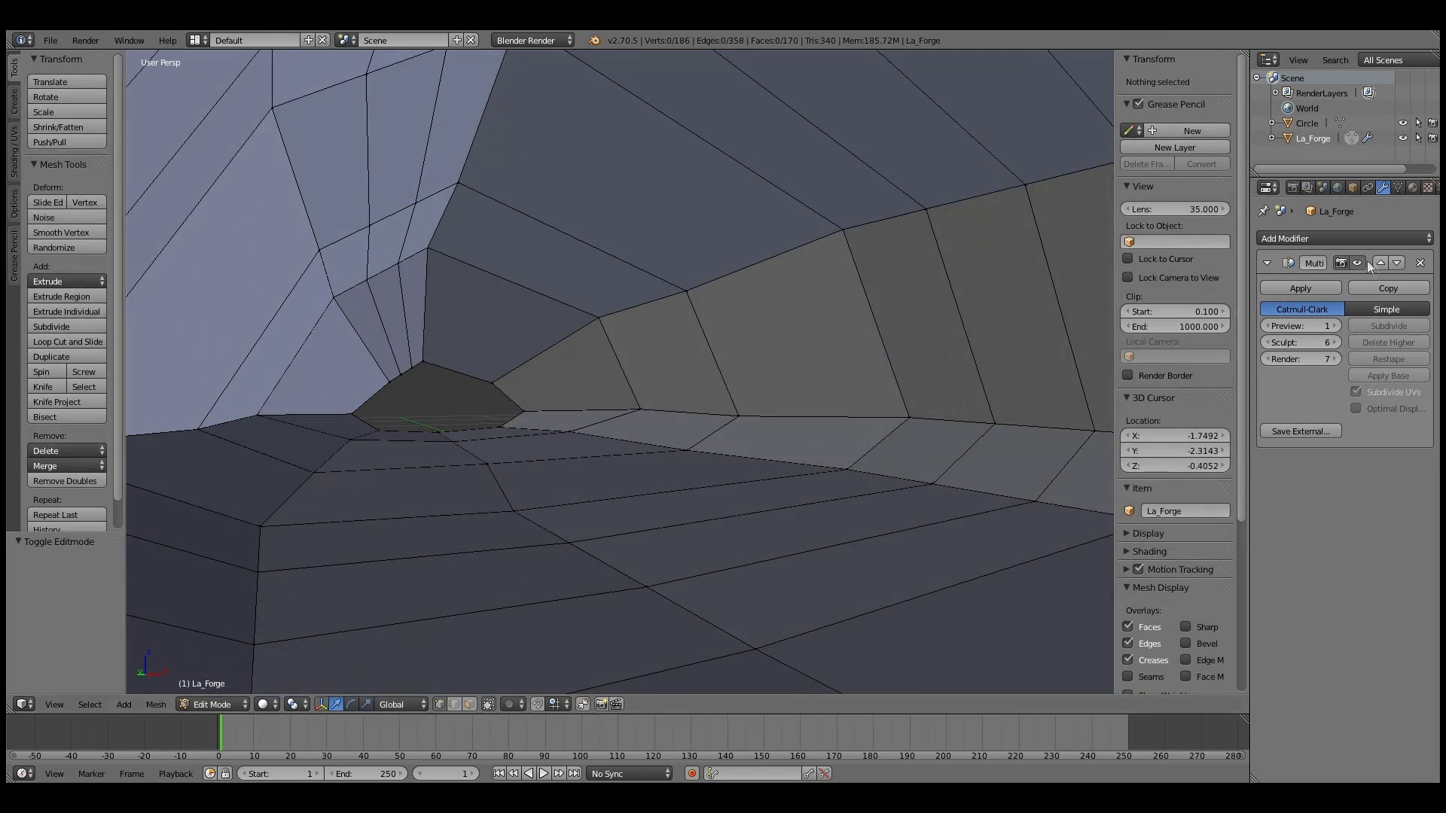
key("Tab")
key("ctrl+Tab")
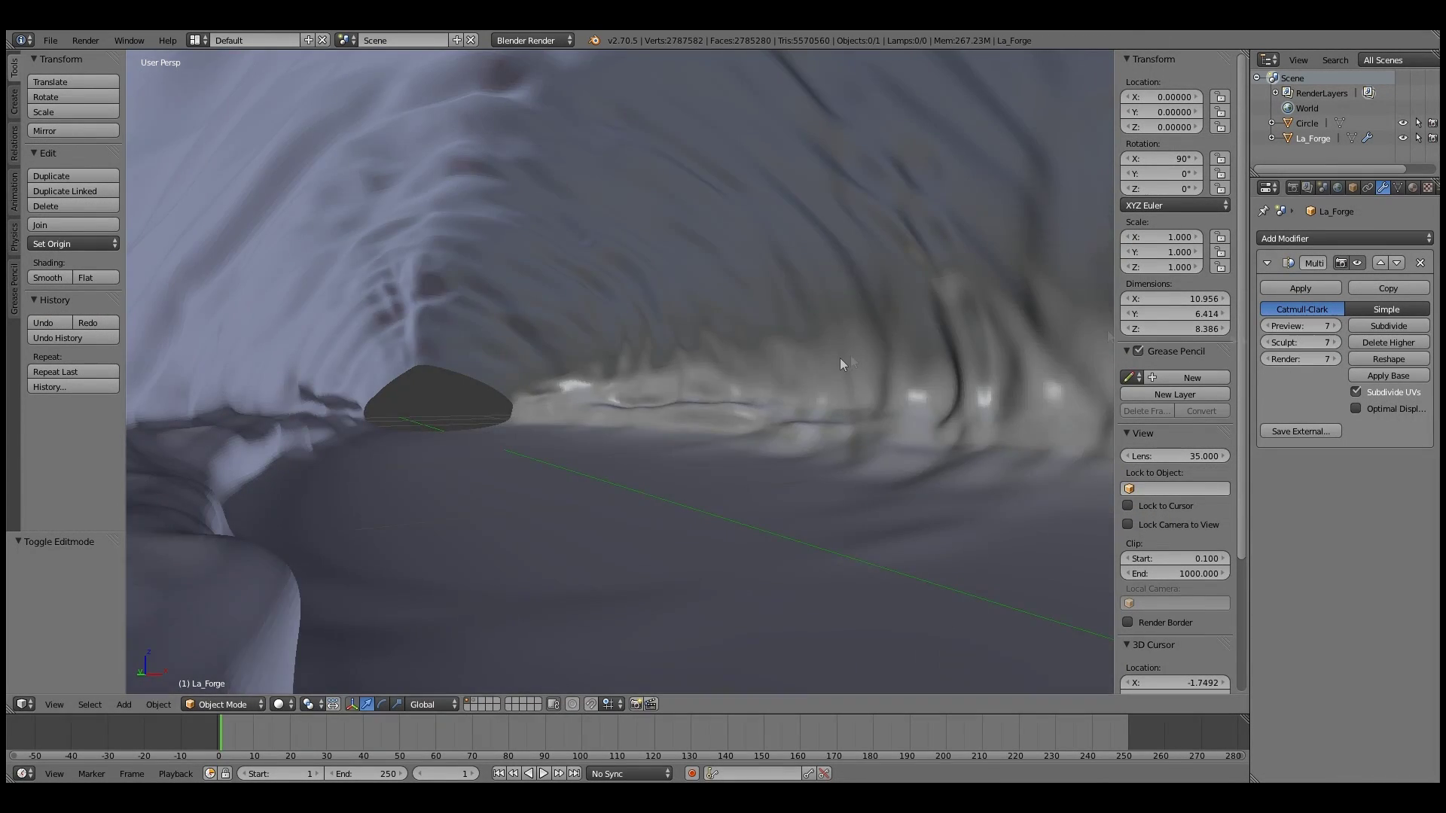
left_click(1300, 288)
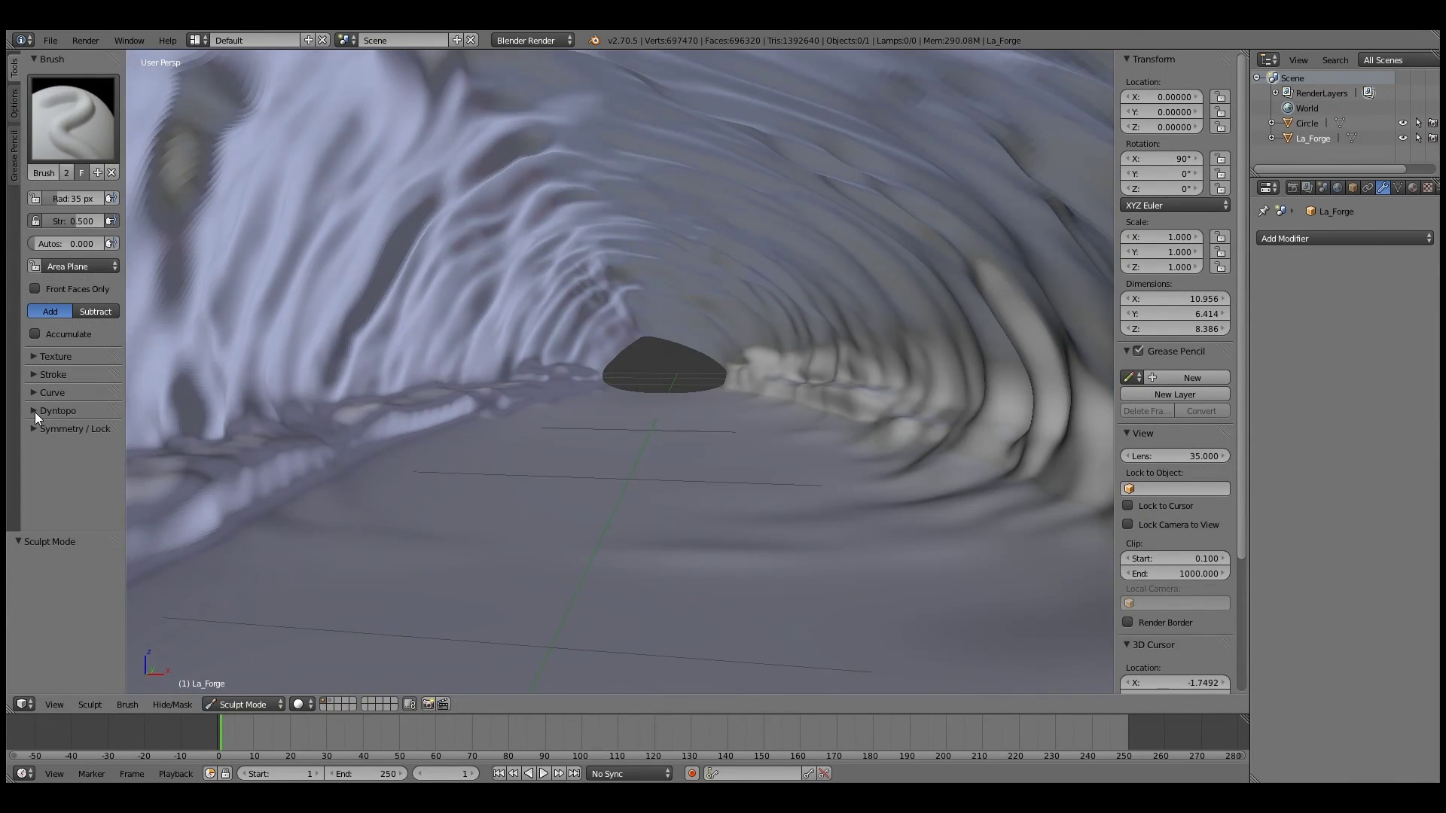
Step: Turn on Dyntopo, choose the Crease brush and bring up its texture settings
key("ctrl+d")
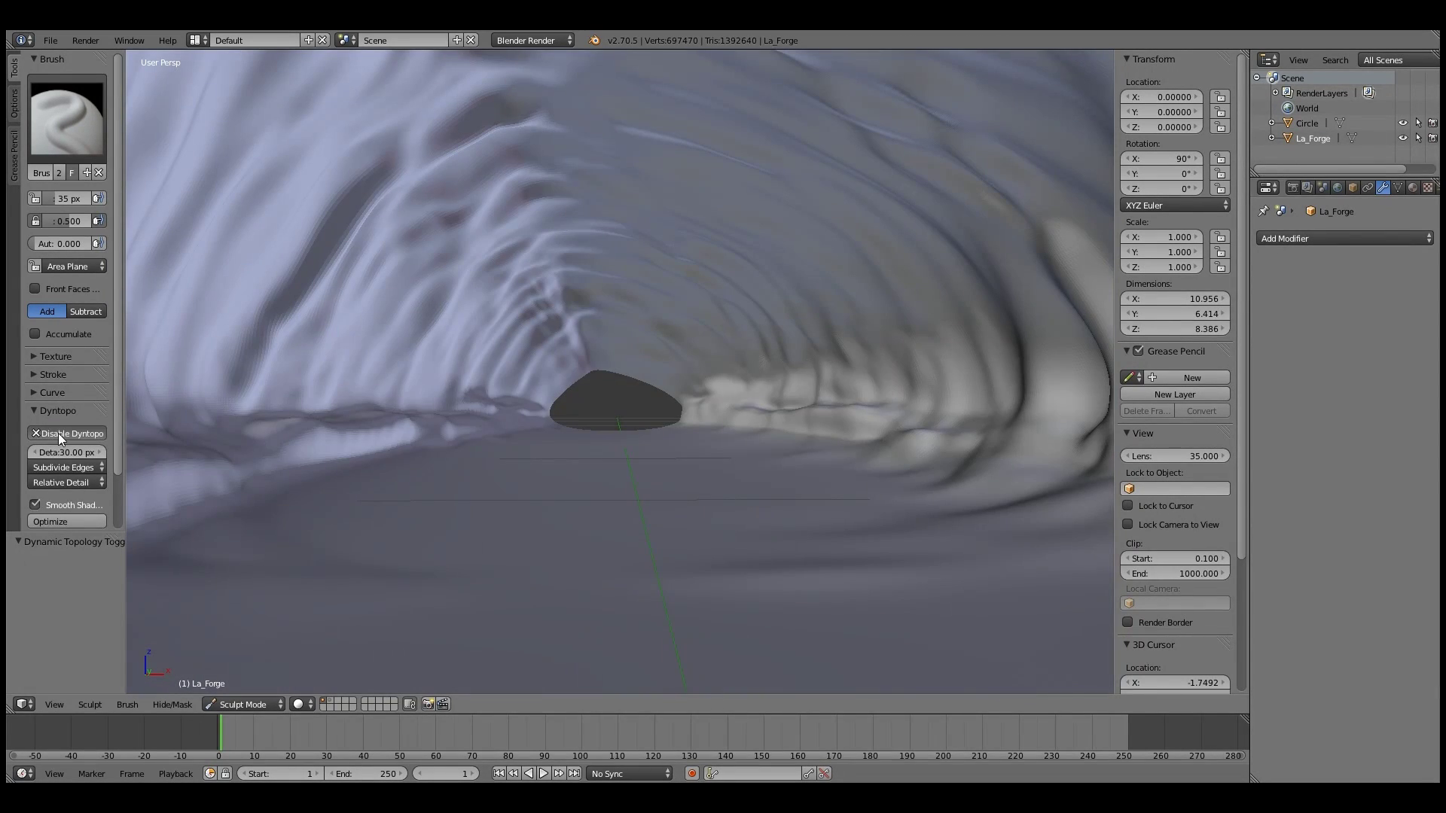
left_click(61, 435)
left_click(57, 433)
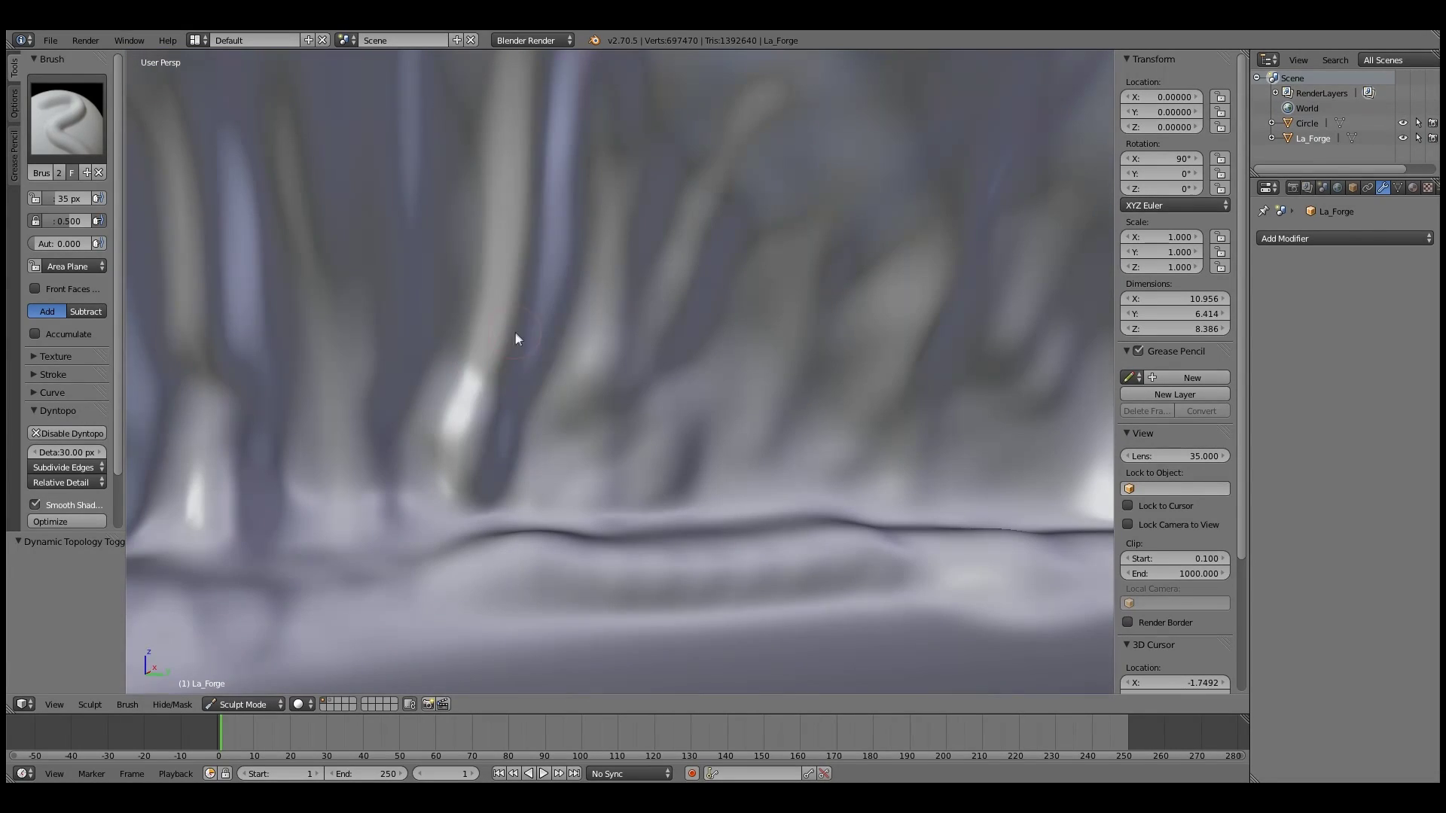
left_click(306, 206)
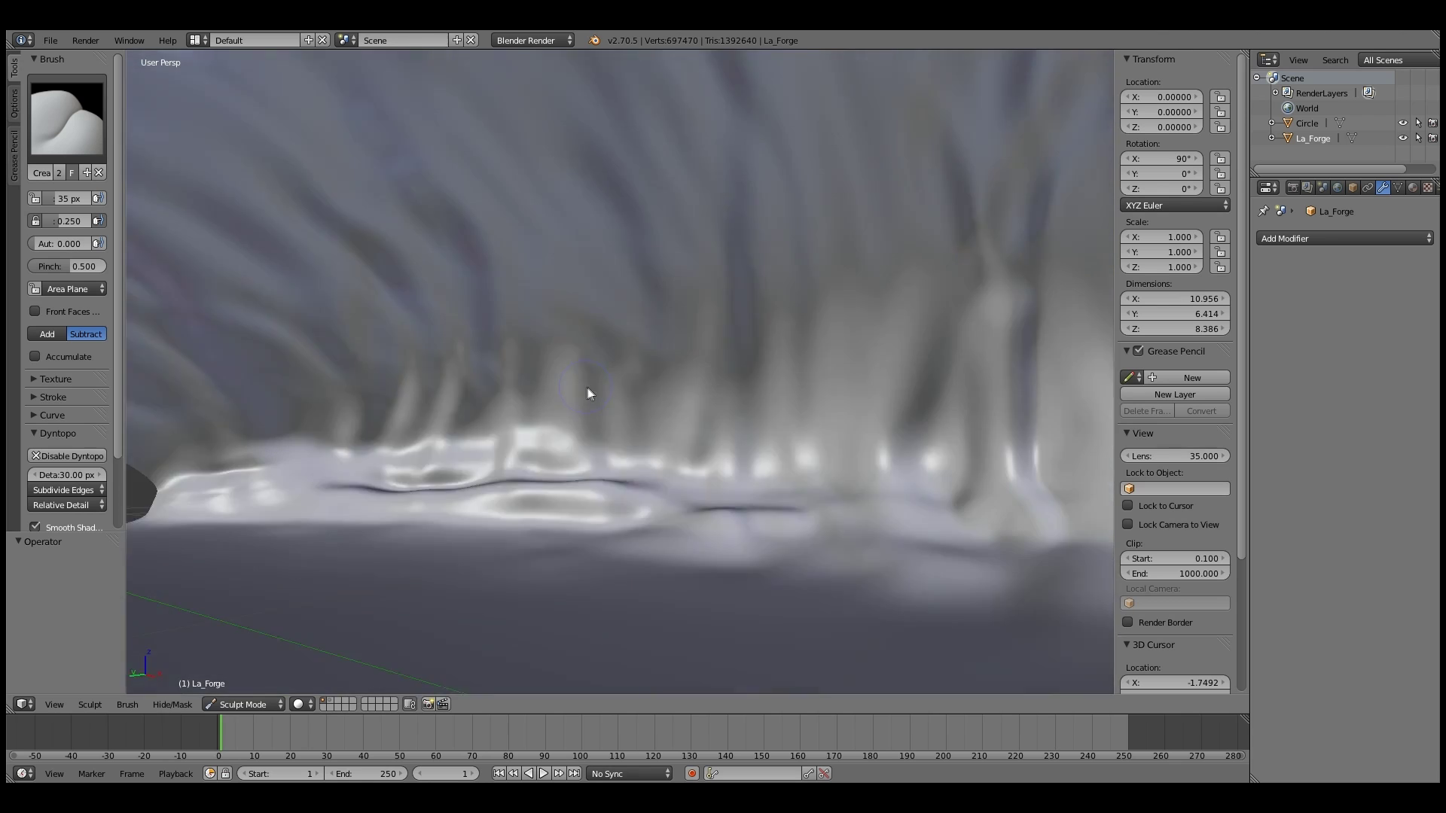
left_click(1324, 257)
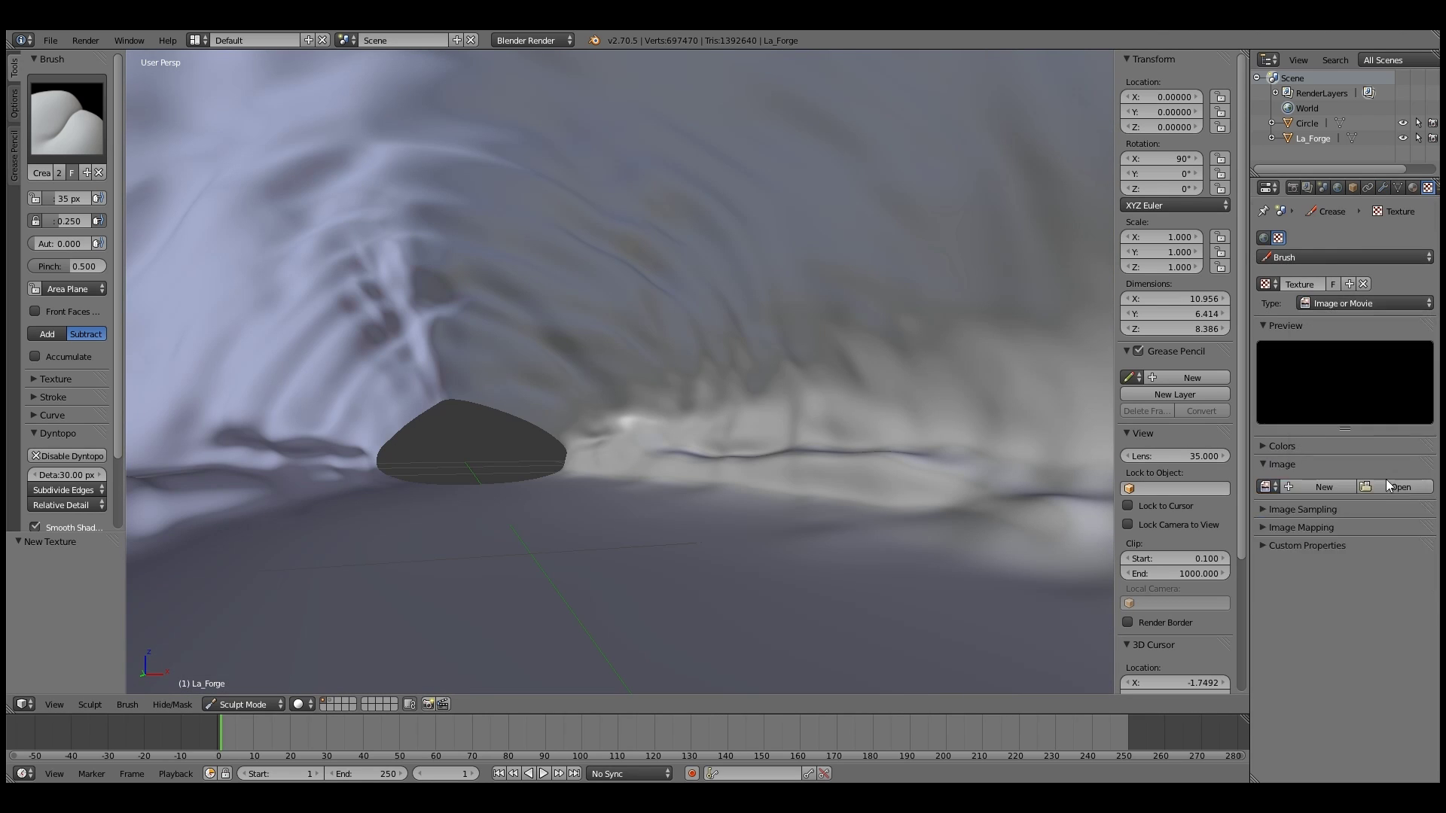
Step: Load the rock image, give SculptDraw the rock_forge texture and stamp rock onto the tunnel wall
left_click(1385, 479)
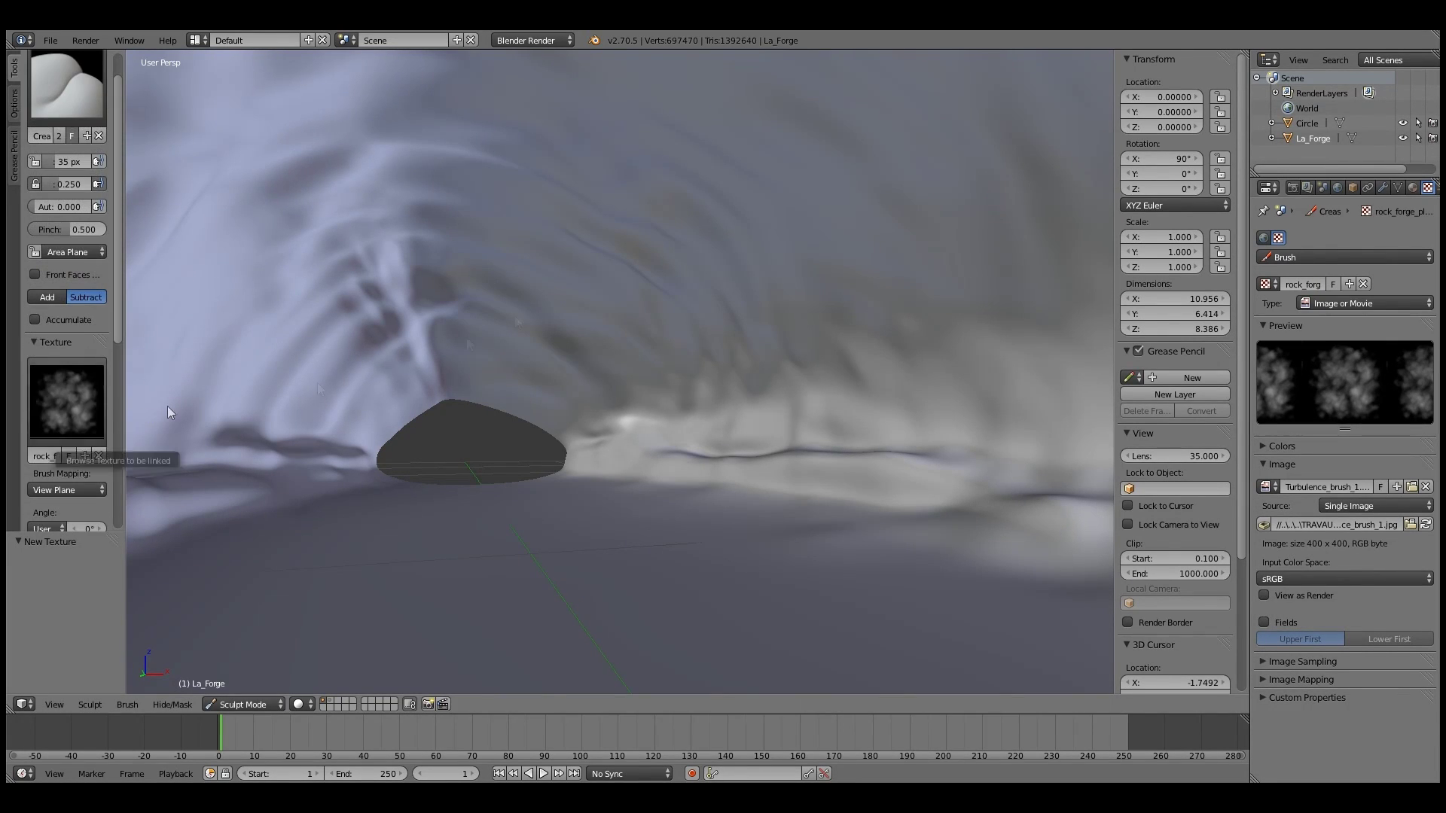
left_click(66, 85)
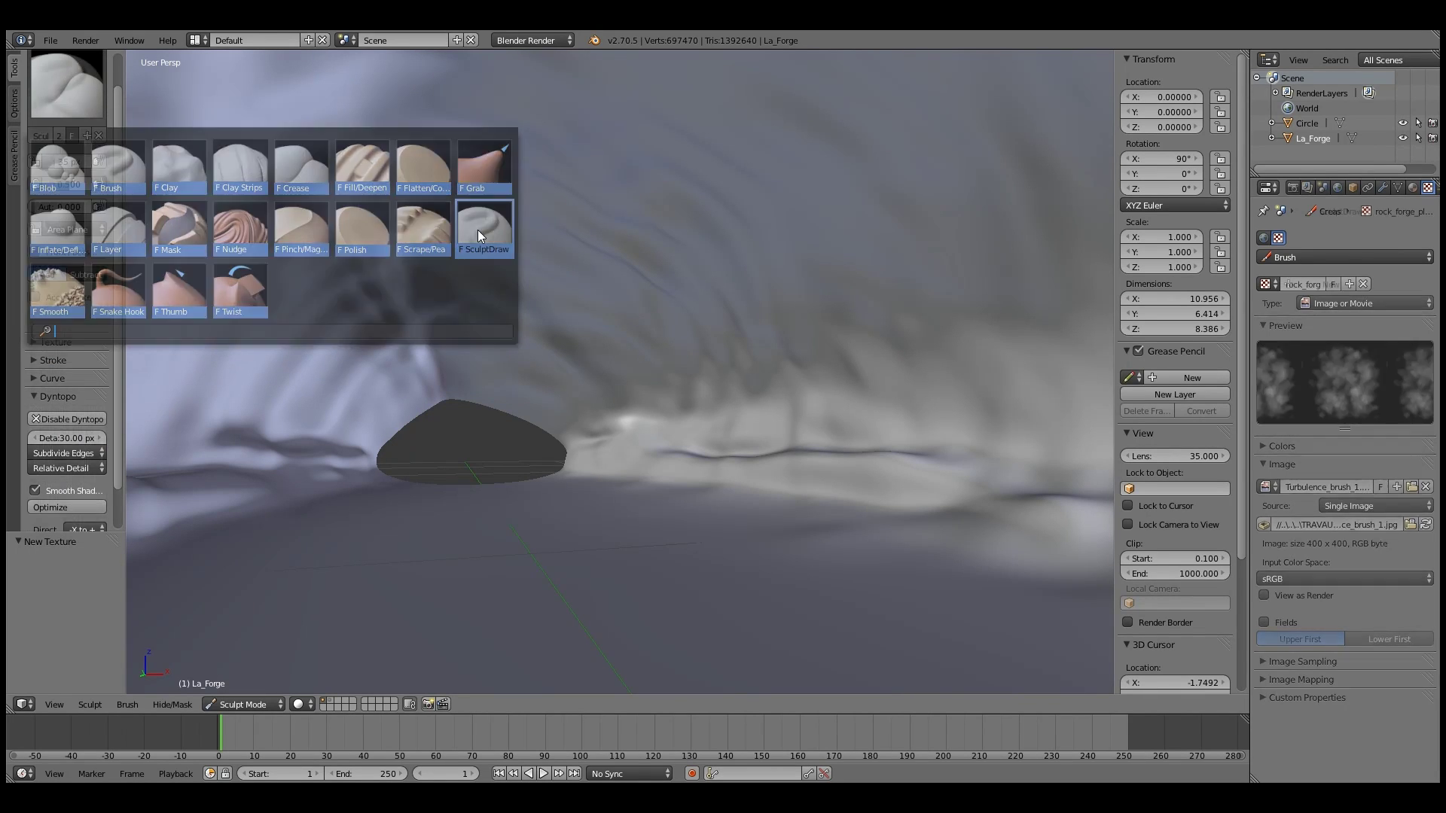
left_click(478, 228)
left_click(73, 388)
left_click(60, 428)
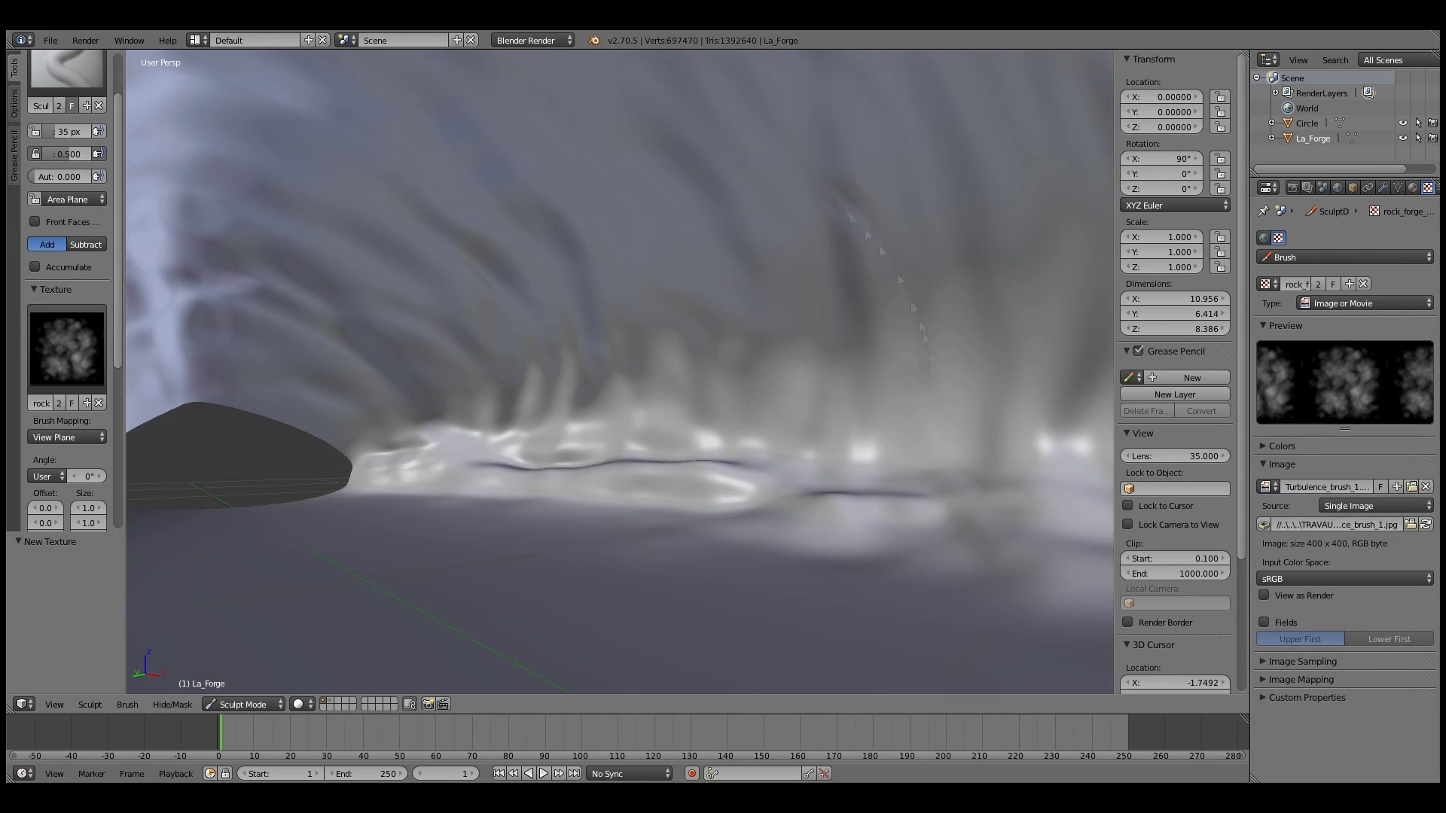
middle_click_drag(677, 361, 945, 345)
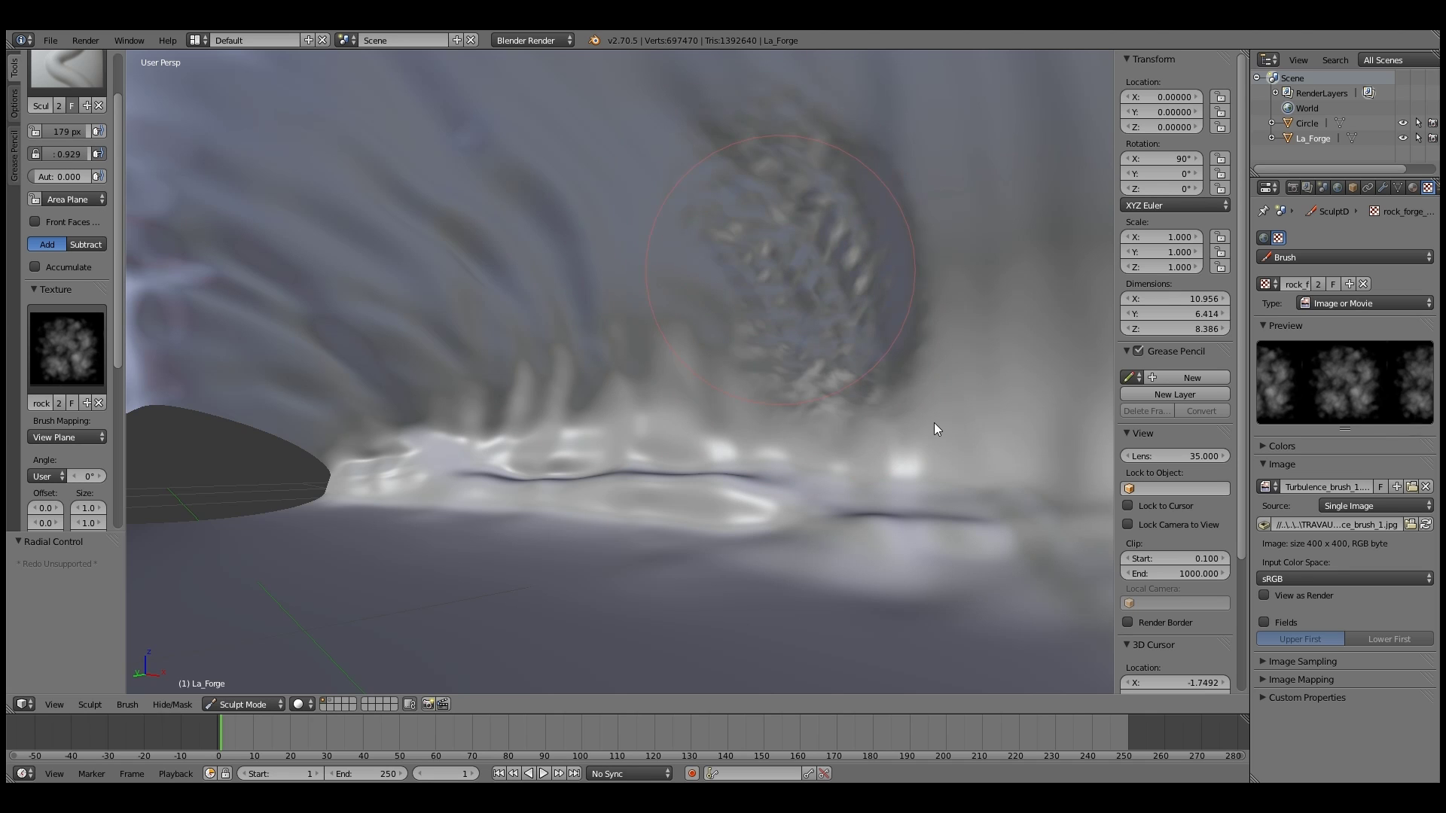
left_click_drag(916, 317, 904, 427)
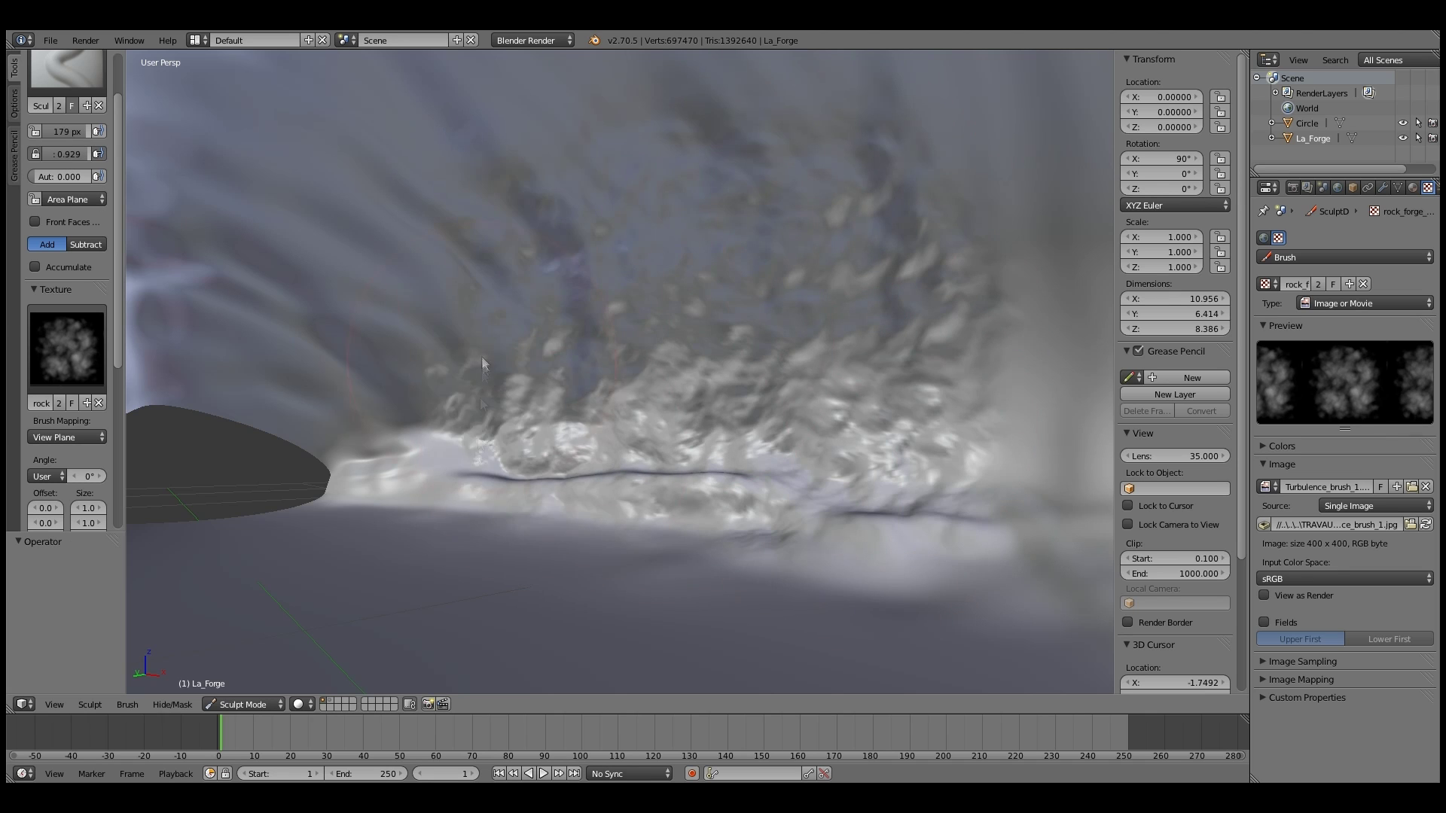
Step: Orbit through the cave and around the mound to inspect the sculpted rock
middle_click_drag(974, 153, 454, 294)
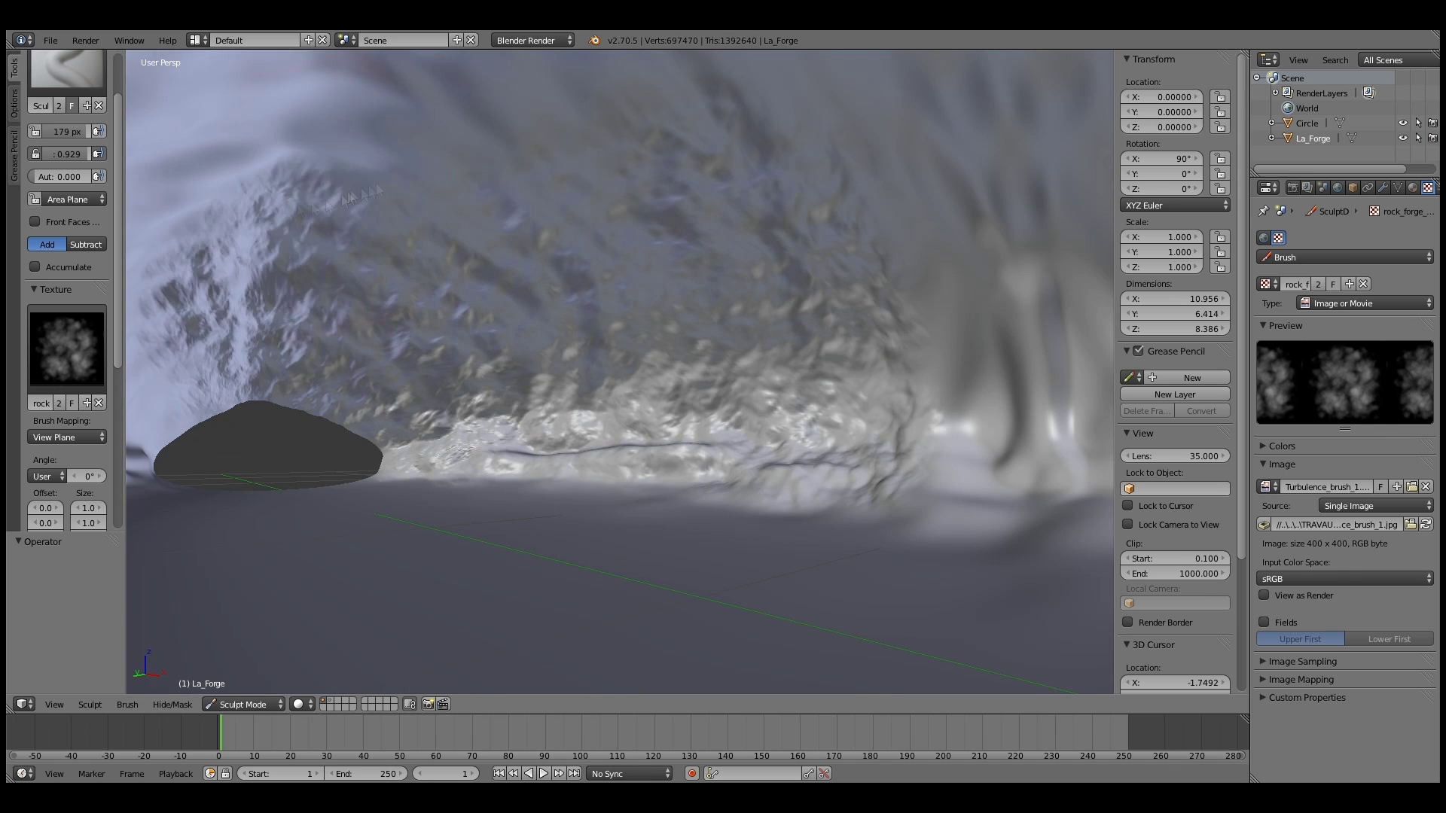
middle_click_drag(349, 198, 301, 408)
mouse_move(337, 175)
middle_mouse_down()
mouse_move(503, 323)
mouse_move(550, 200)
mouse_move(794, 169)
middle_mouse_up()
mouse_move(279, 241)
middle_mouse_down()
mouse_move(513, 336)
mouse_move(329, 570)
mouse_move(458, 459)
mouse_move(394, 224)
mouse_move(861, 258)
mouse_move(567, 544)
middle_mouse_up()
mouse_move(766, 286)
middle_mouse_down()
mouse_move(884, 344)
mouse_move(928, 292)
mouse_move(784, 379)
middle_mouse_up()
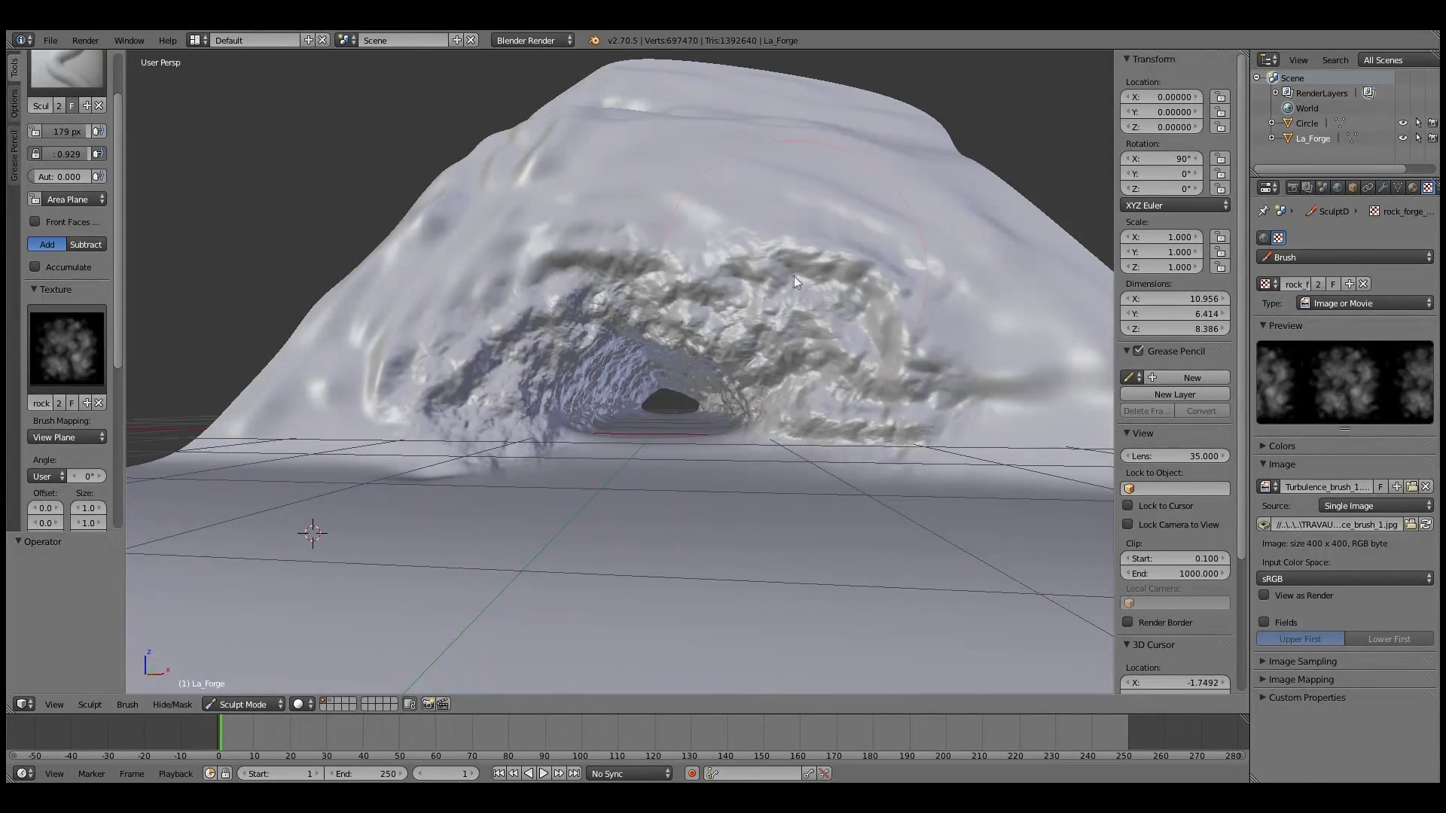
scroll(794, 275, "down", 5)
middle_click_drag(794, 275, 738, 348)
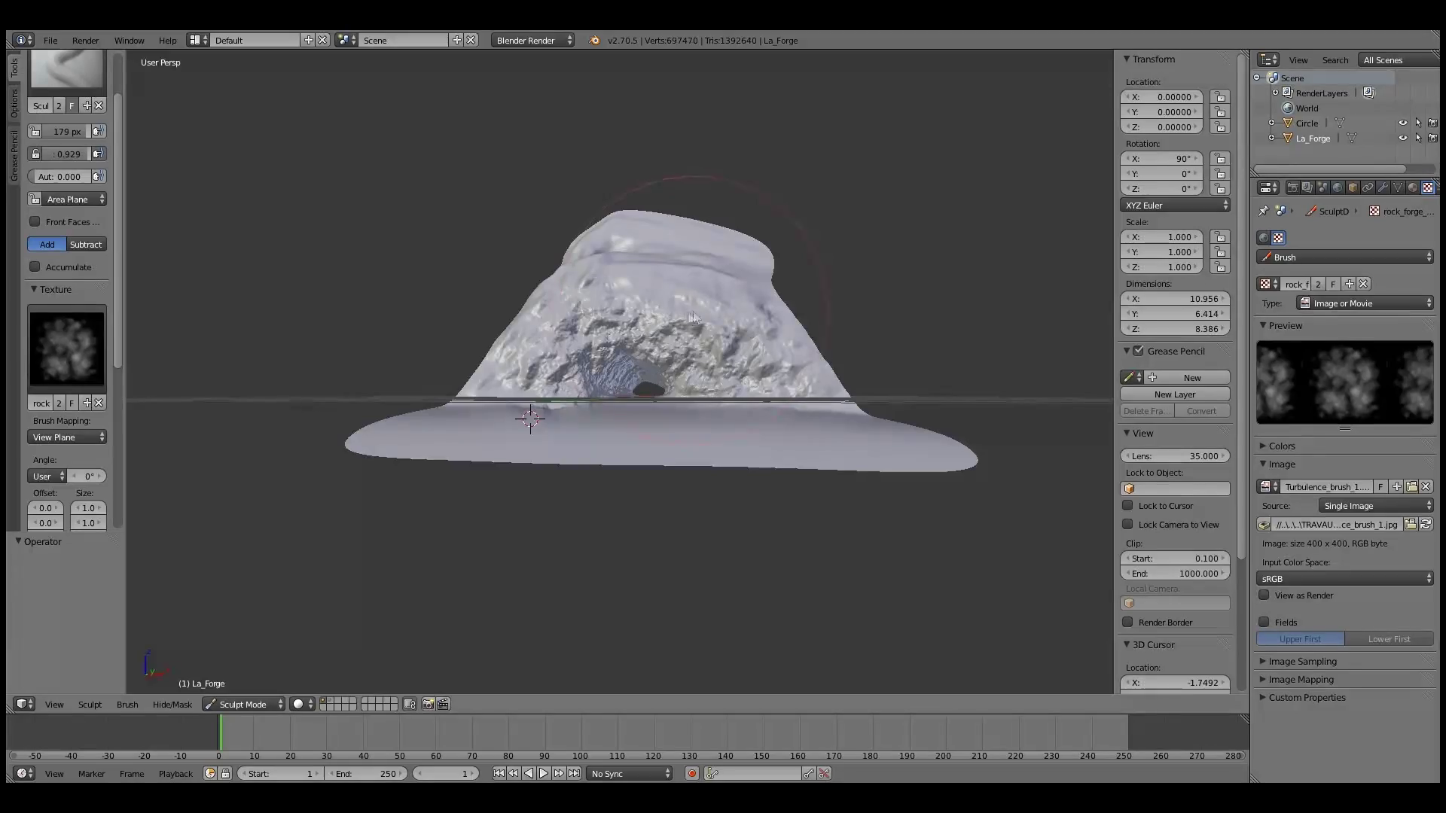
scroll(693, 317, "up", 8)
scroll(692, 317, "up", 5)
middle_click_drag(693, 317, 621, 461)
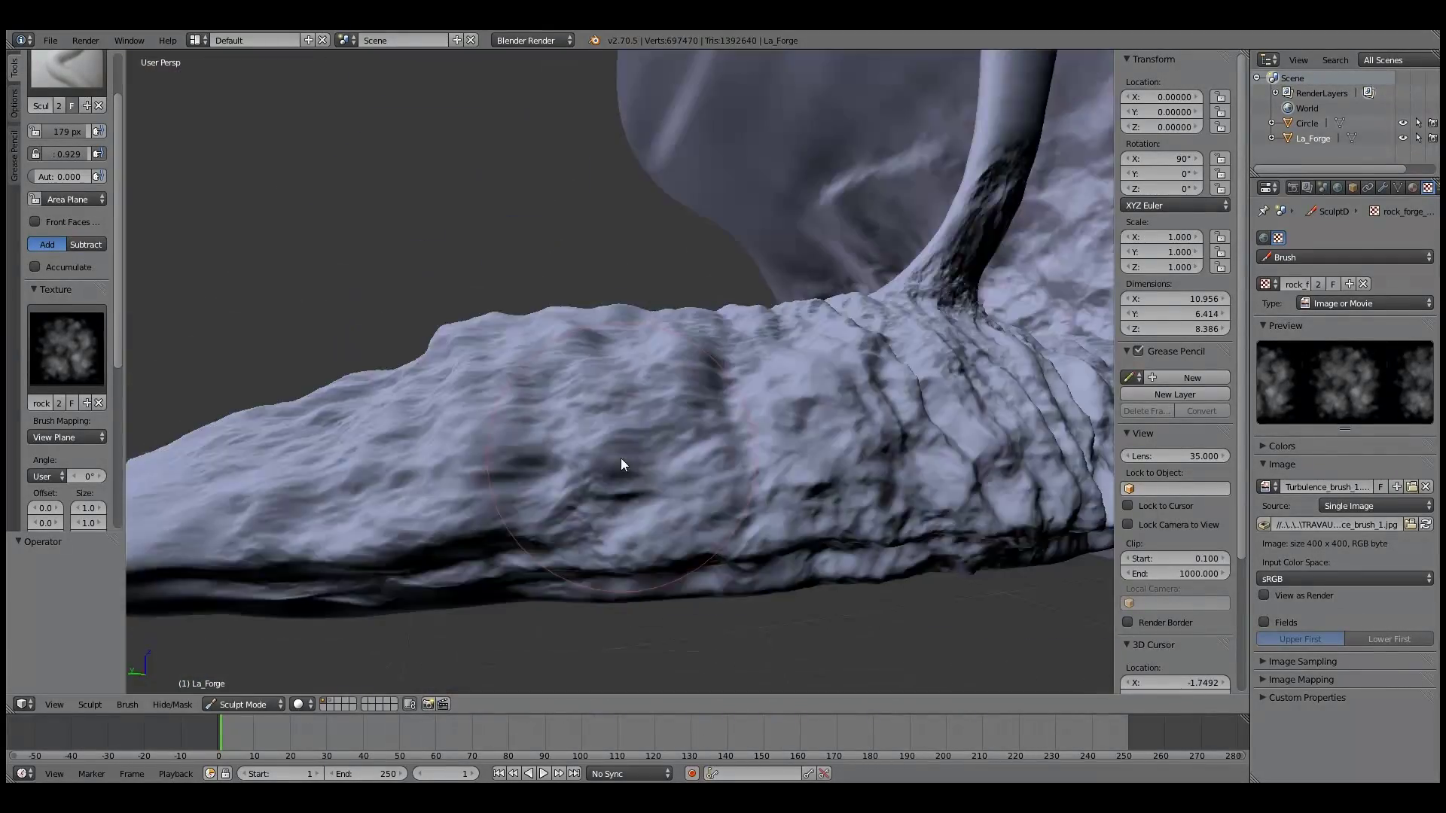
scroll(621, 464, "up", 5)
mouse_move(671, 364)
middle_mouse_down()
mouse_move(558, 446)
mouse_move(461, 433)
middle_mouse_up()
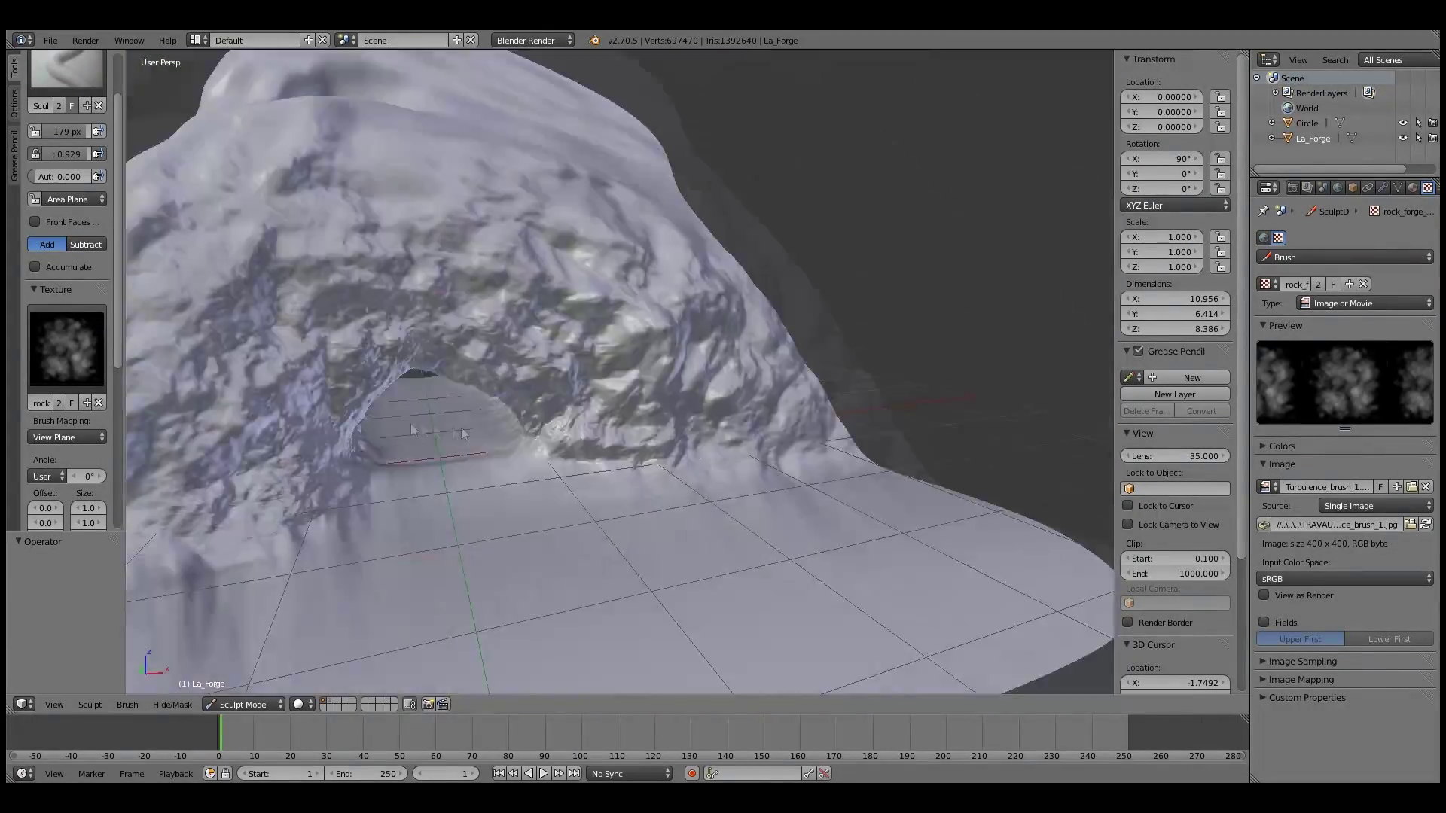
scroll(461, 427, "up", 5)
middle_click_drag(614, 343, 625, 468)
scroll(626, 468, "up", 3)
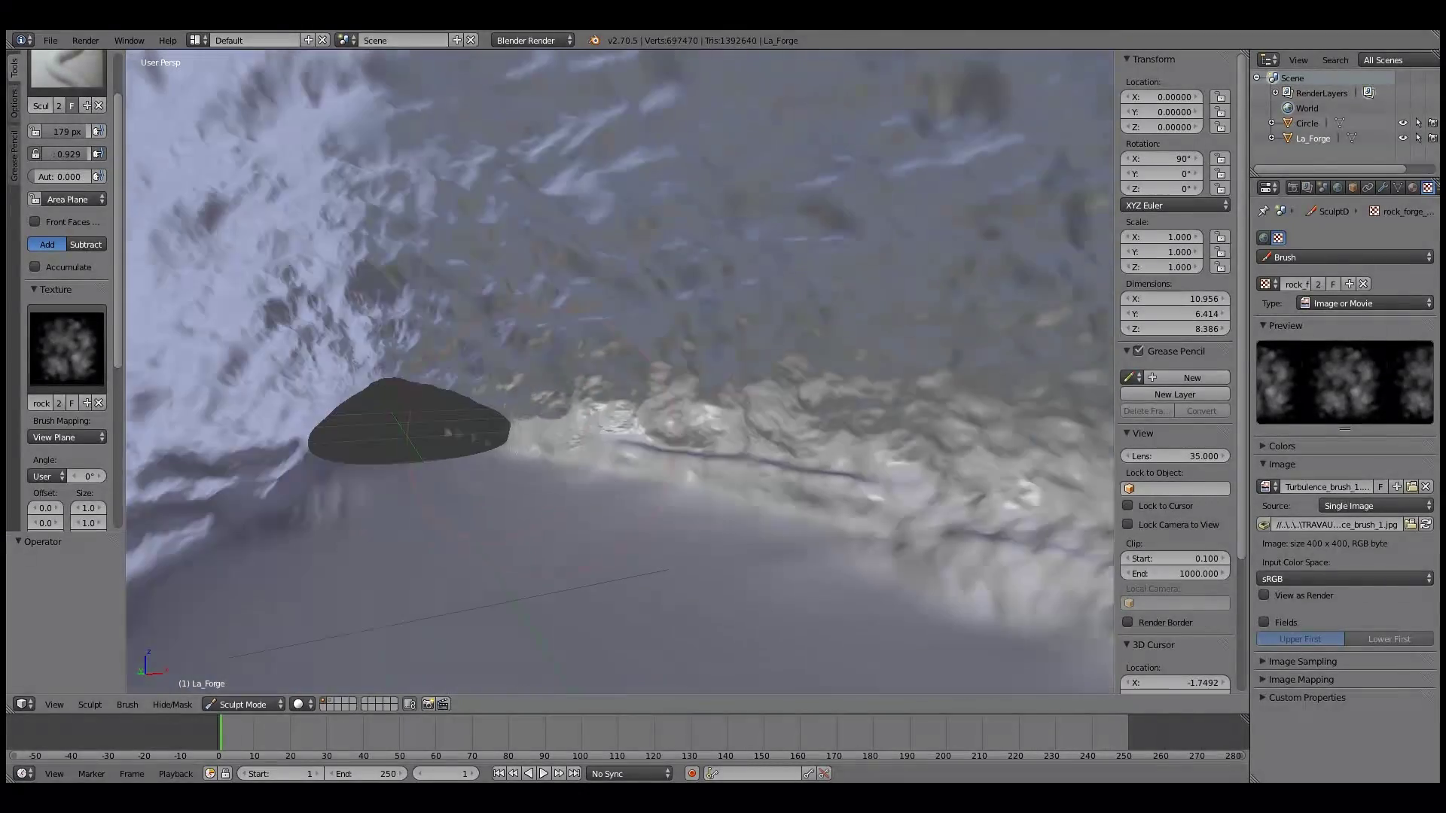
Step: Zoom along the tunnel floor and view the entrance from a low angle
scroll(493, 474, "down", 5)
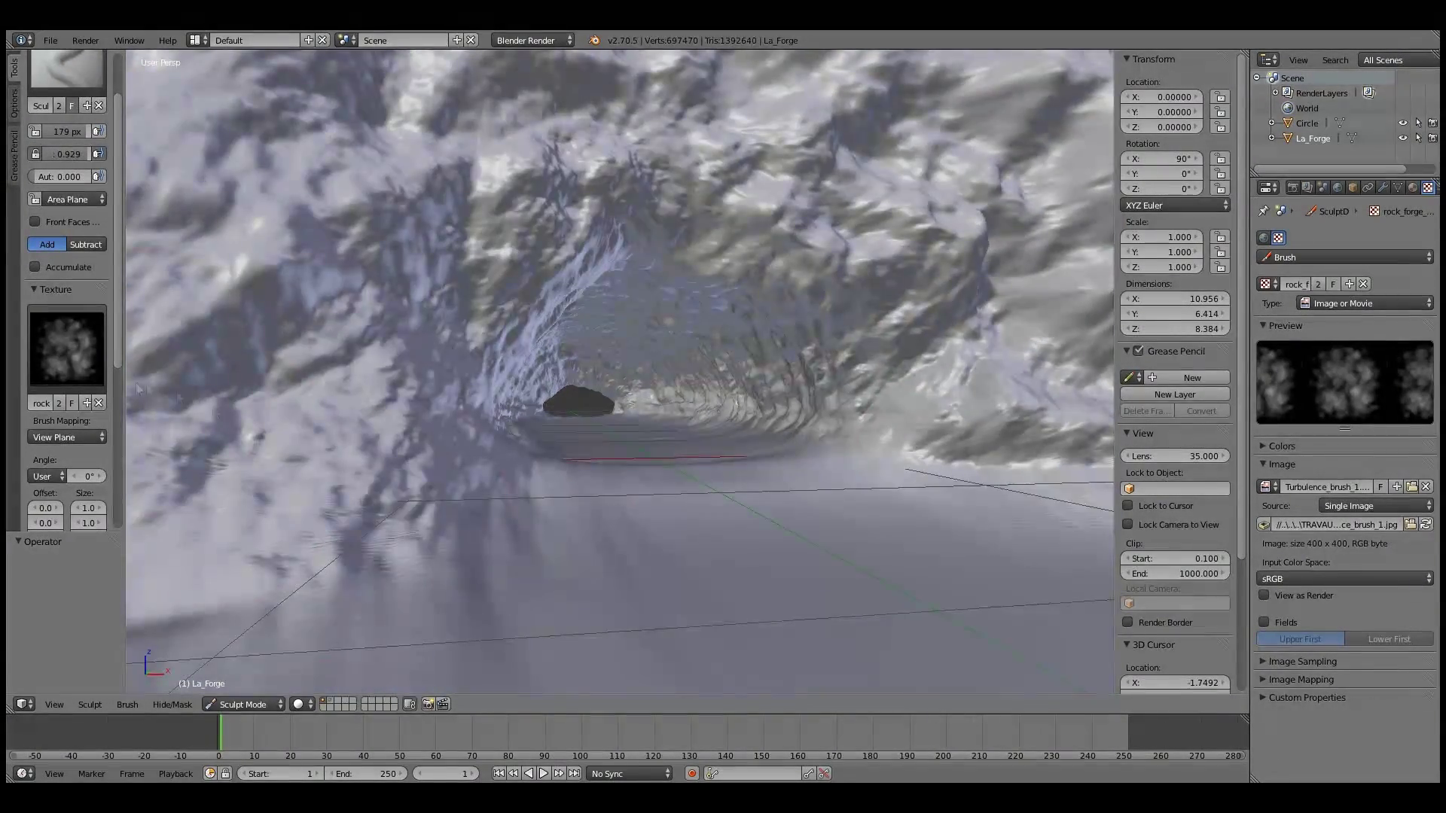
scroll(500, 419, "up", 4)
middle_click_drag(500, 419, 364, 629)
scroll(721, 272, "up", 4)
scroll(721, 271, "down", 4)
scroll(520, 326, "up", 4)
middle_click_drag(613, 389, 405, 260)
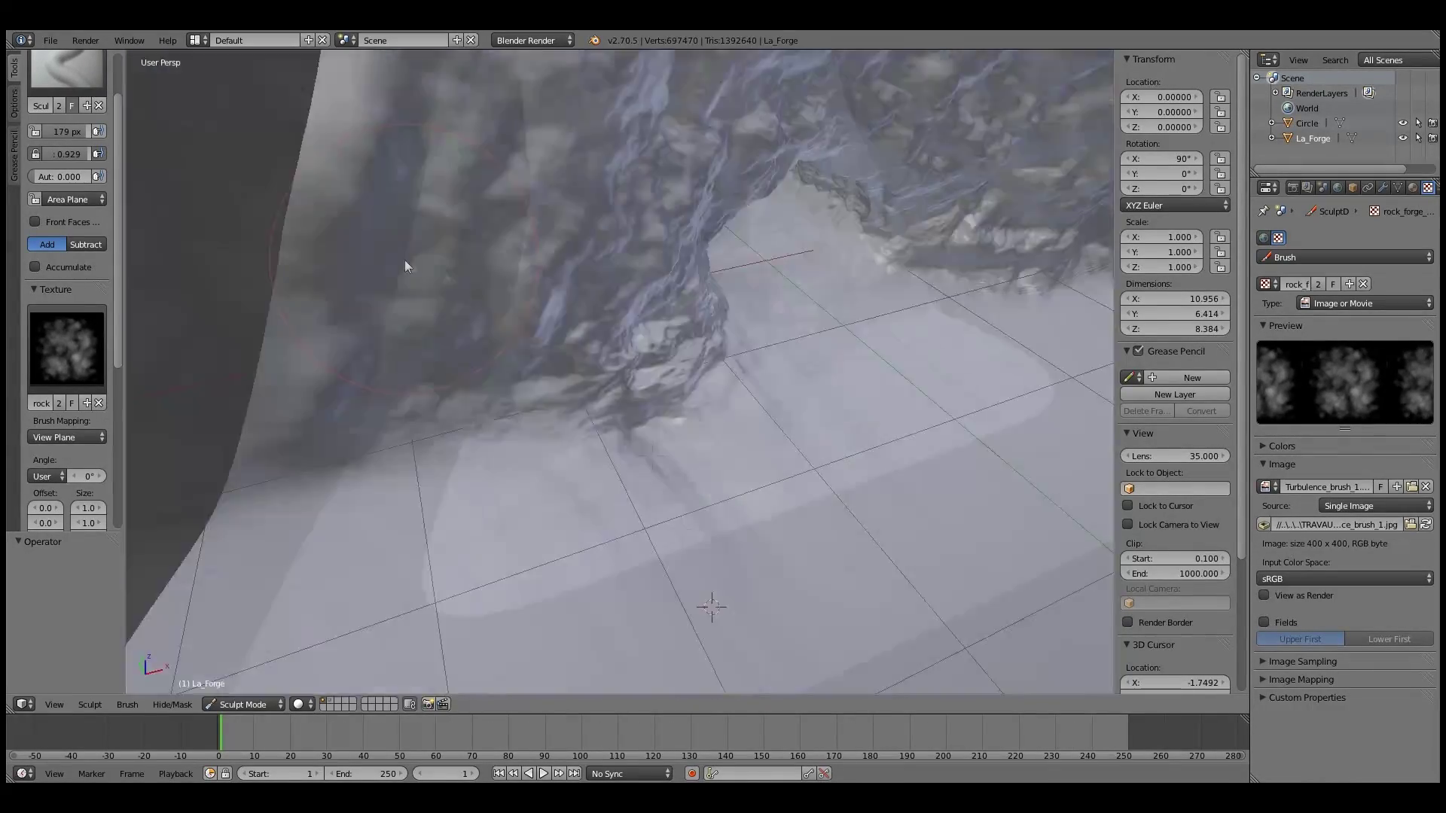
scroll(405, 260, "up", 3)
scroll(596, 283, "up", 2)
scroll(654, 204, "down", 5)
scroll(654, 204, "up", 4)
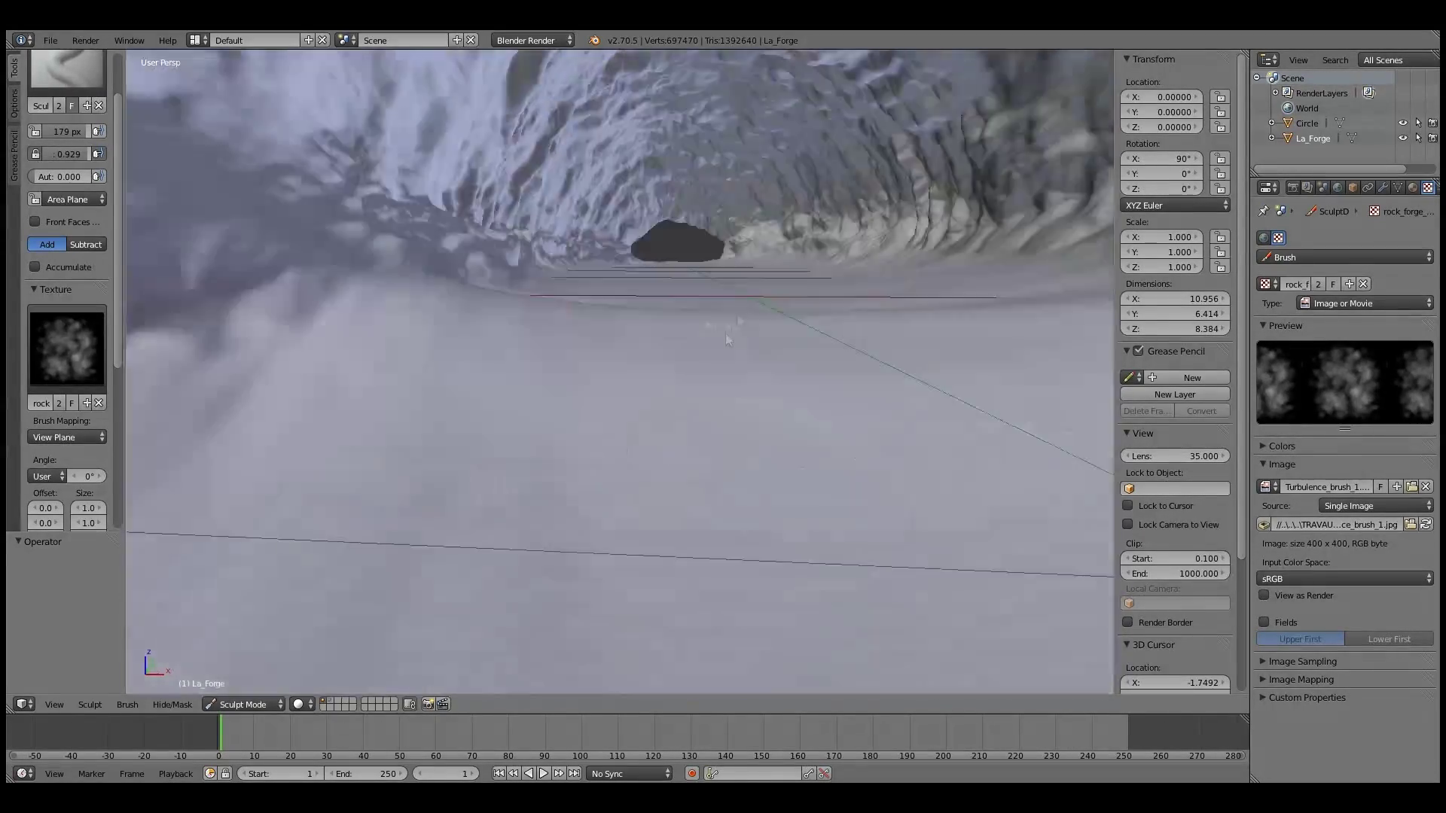
scroll(729, 323, "up", 2)
scroll(738, 298, "up", 2)
scroll(732, 305, "down", 10)
middle_click_drag(603, 249, 730, 297)
scroll(730, 296, "up", 2)
scroll(730, 297, "up", 2)
scroll(731, 297, "up", 1)
scroll(731, 297, "down", 4)
scroll(743, 295, "up", 3)
scroll(743, 296, "down", 3)
Step: Save the sculpt as Mine_La_Forge1.blend and add a new Plane for retopology
key("ctrl+shift+s")
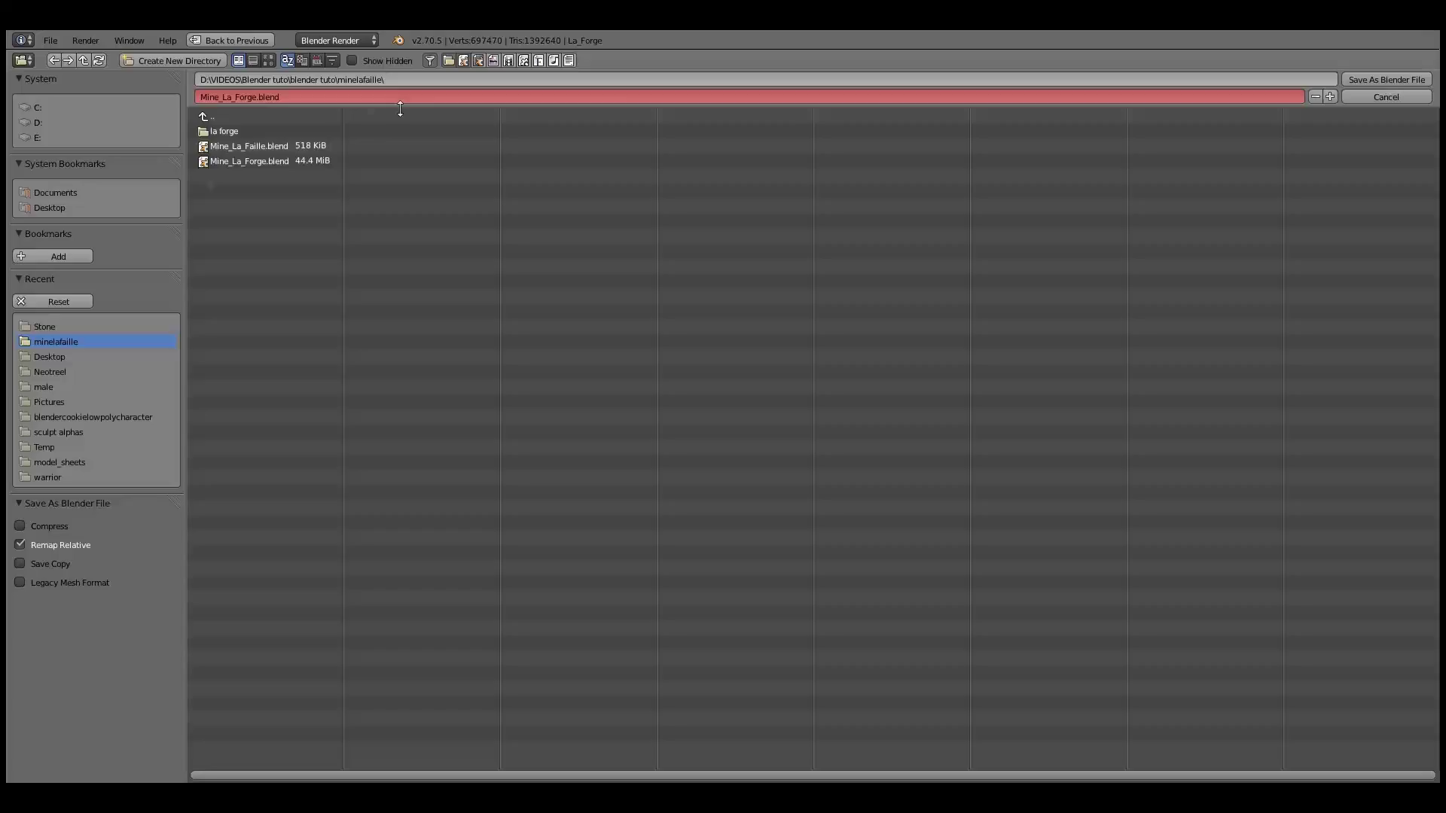
key("Return")
key("ctrl+shift+s")
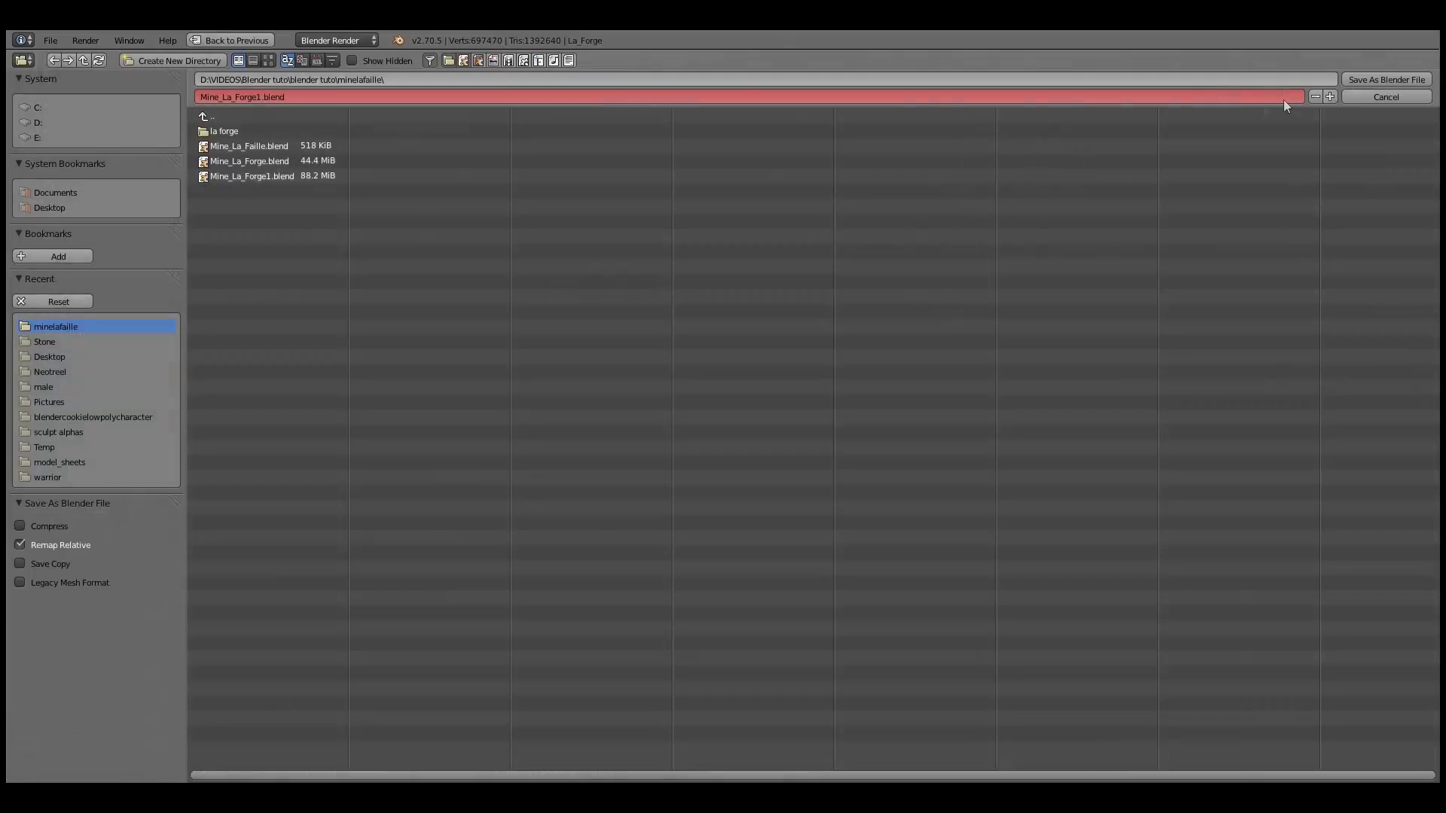
key("Return")
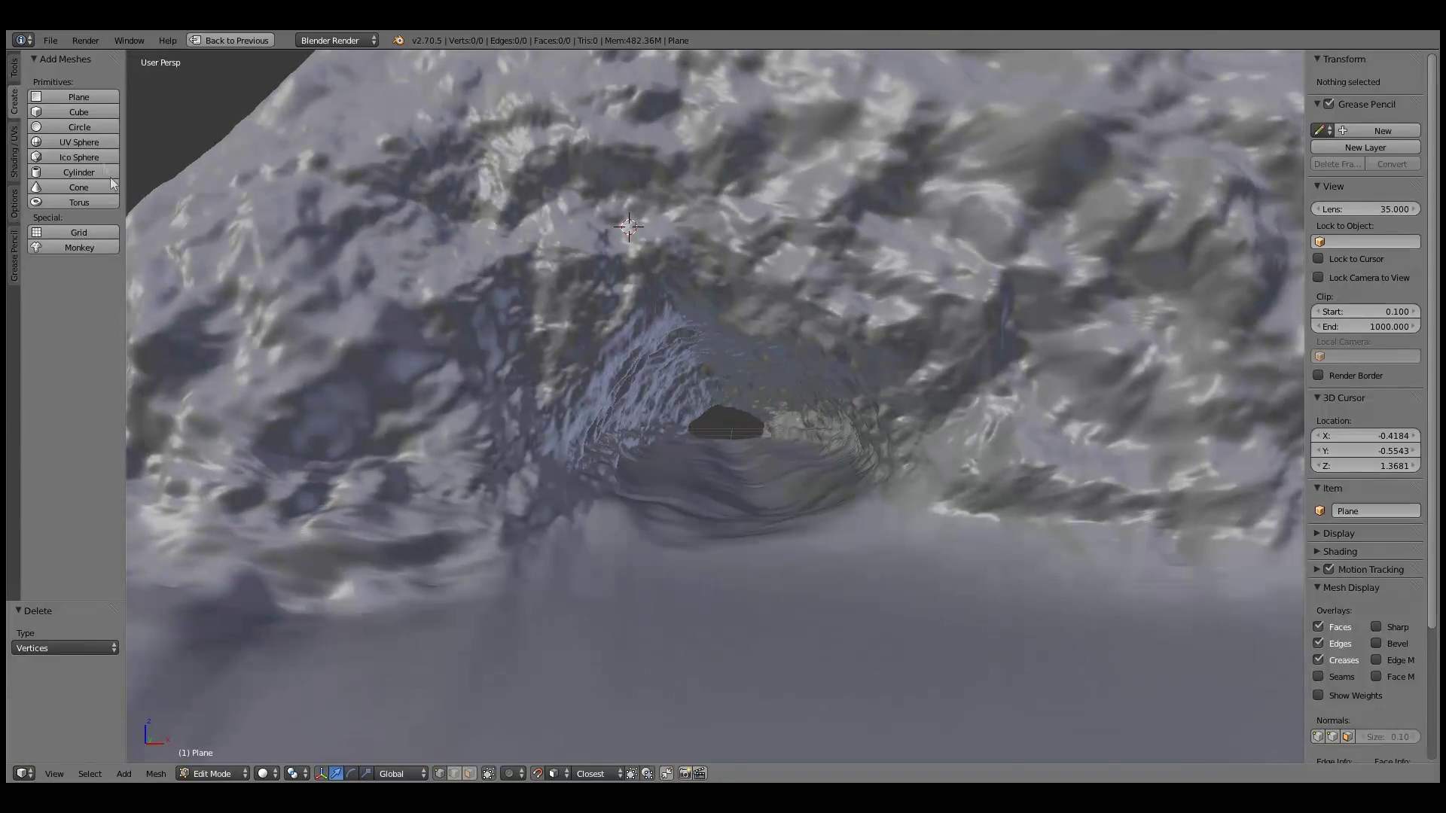
left_click(78, 97)
Step: Clear the plane's vertices and add a 12-vertex circle turned upright toward the cave entrance
key("x")
key("Return")
left_click(79, 127)
key("KP_3")
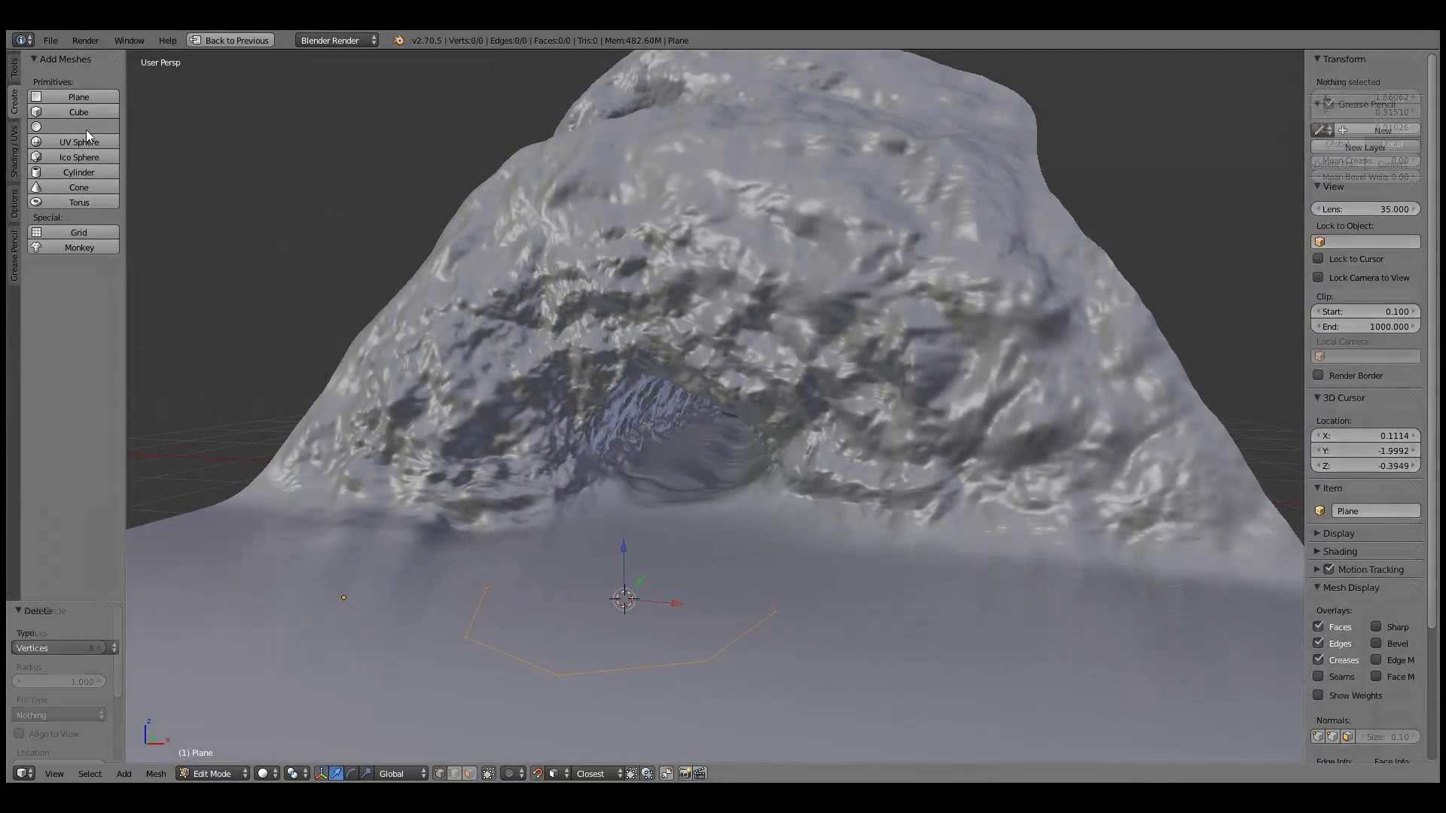
left_click(79, 127)
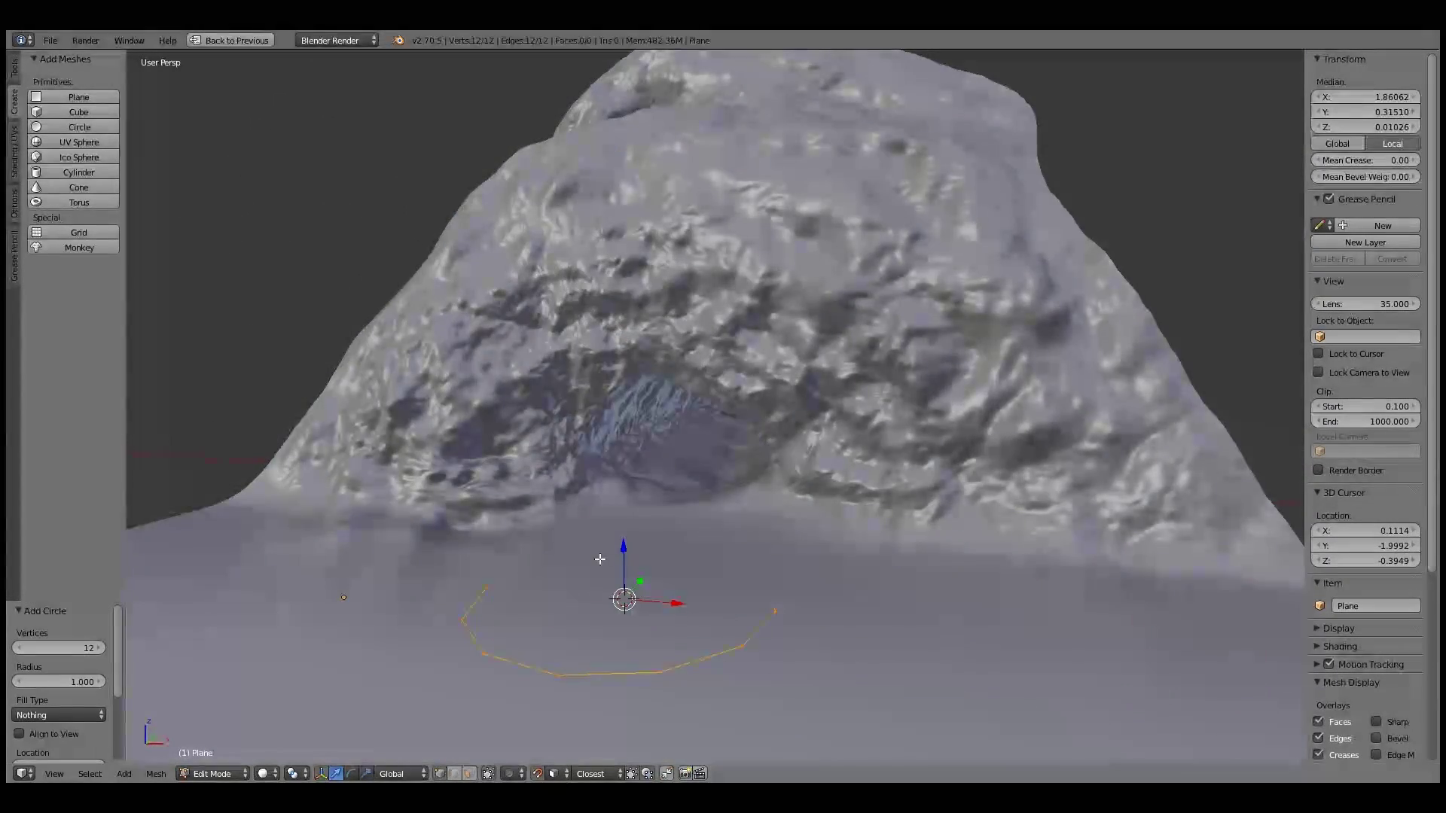
key("KP_3")
key("r")
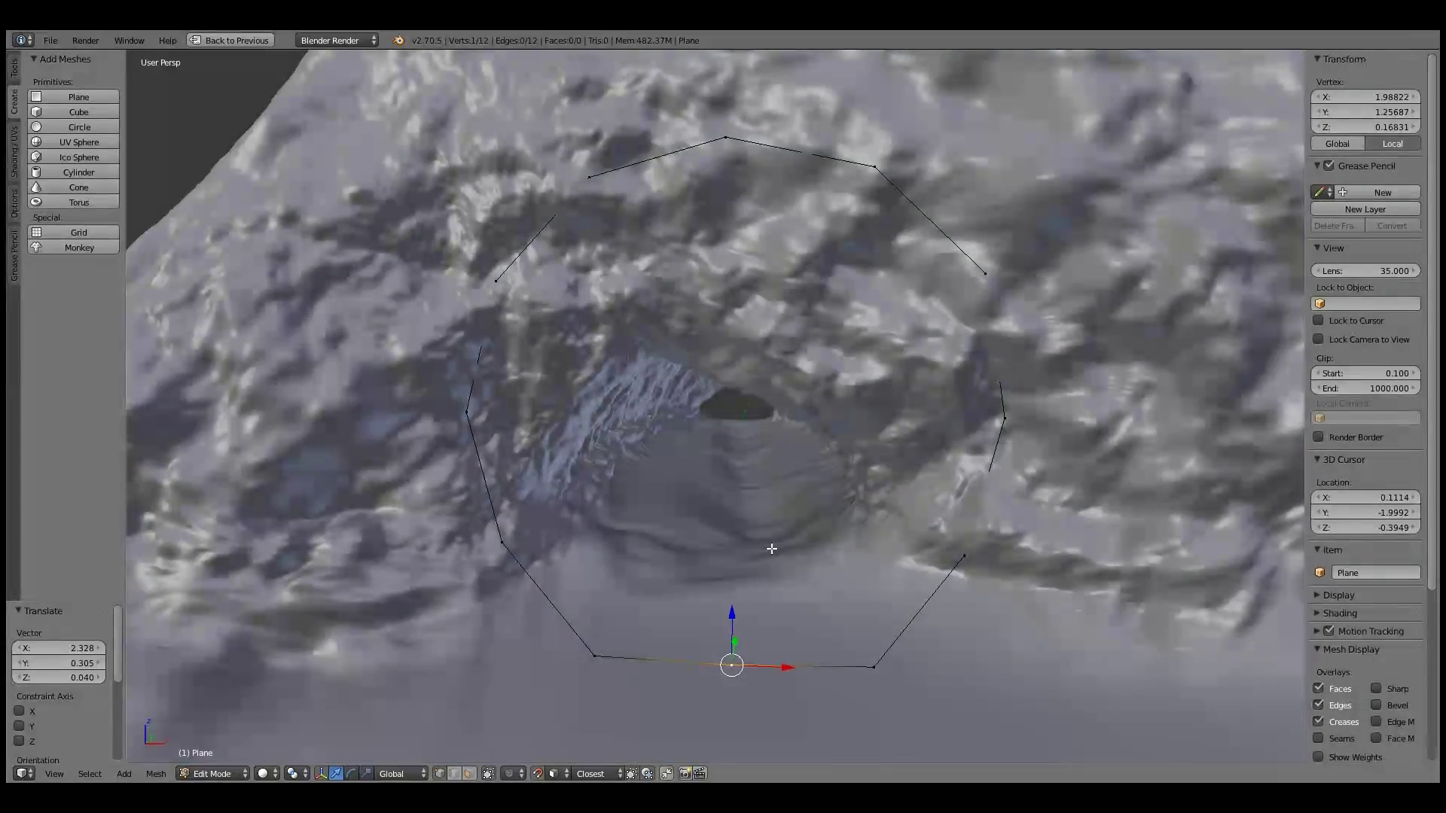
Step: Slide the circle along X into the entrance, then extrude it and scale the new loop to 0.741
key("a")
key("g")
key("x")
left_click(761, 466)
left_click(749, 450)
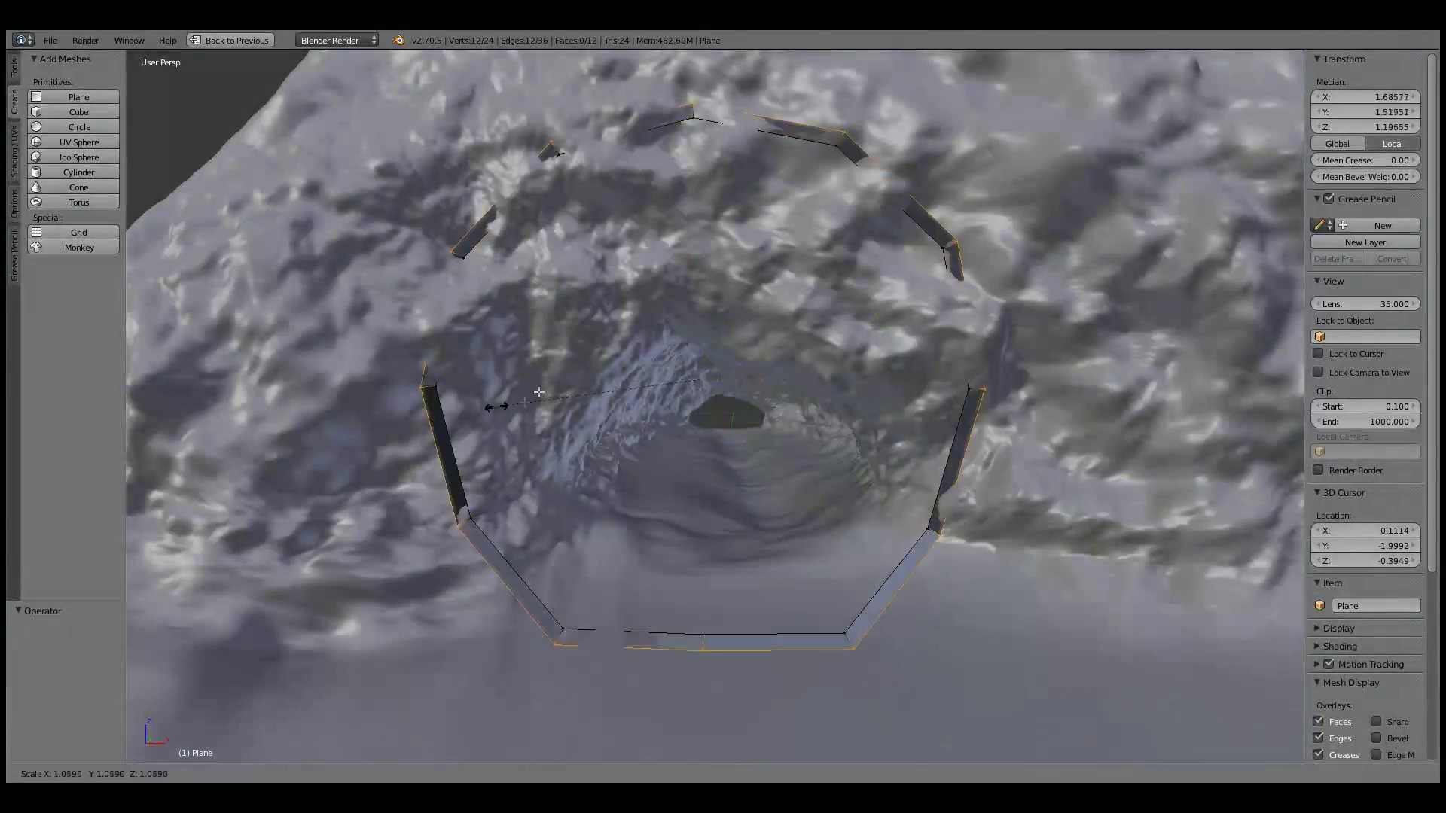
key("s")
left_click(677, 420)
middle_click_drag(677, 420, 1028, 499)
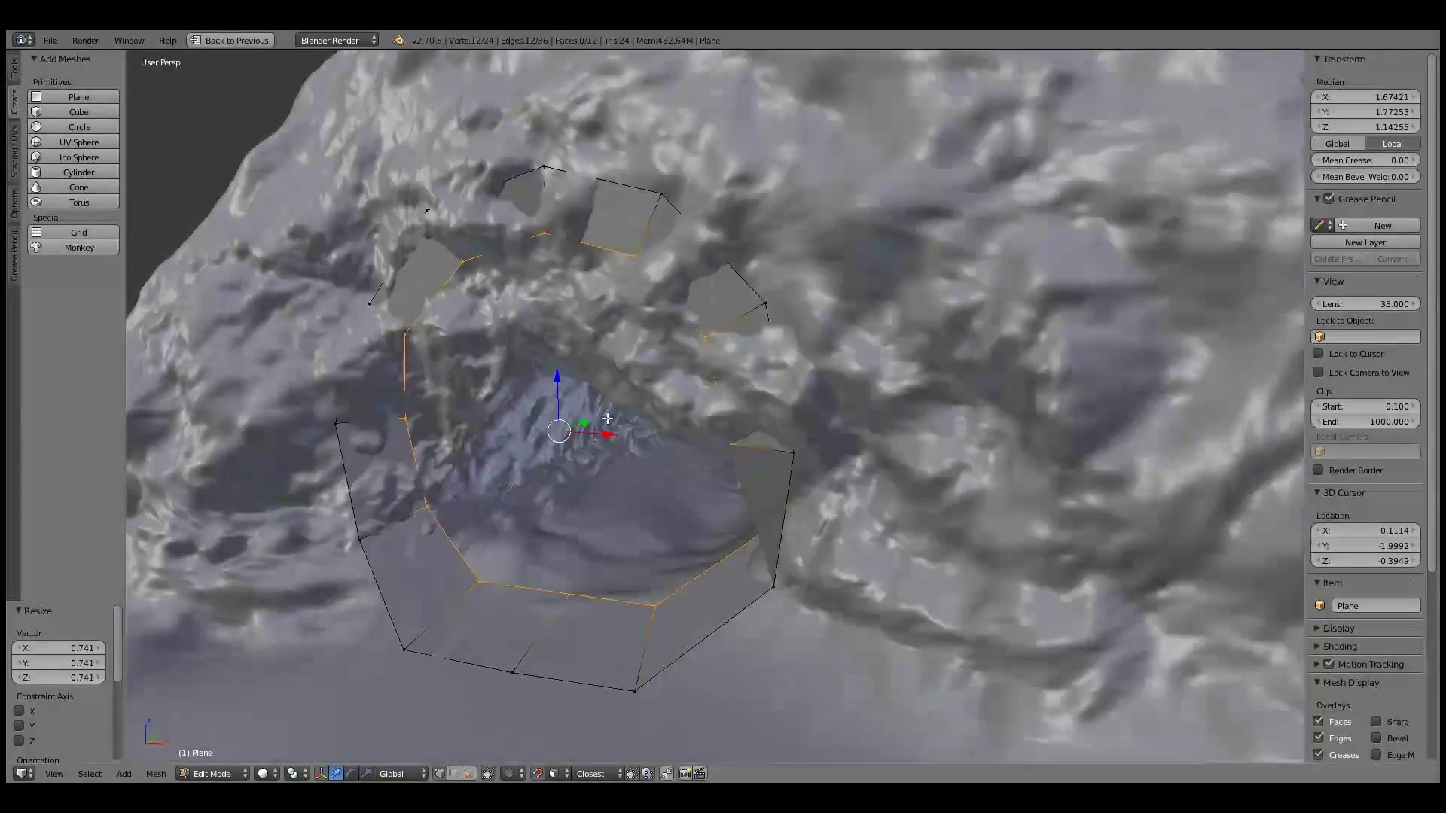
Step: Pull individual ring vertices onto the rock surface around the entrance
right_click(1028, 498)
left_click(1158, 565)
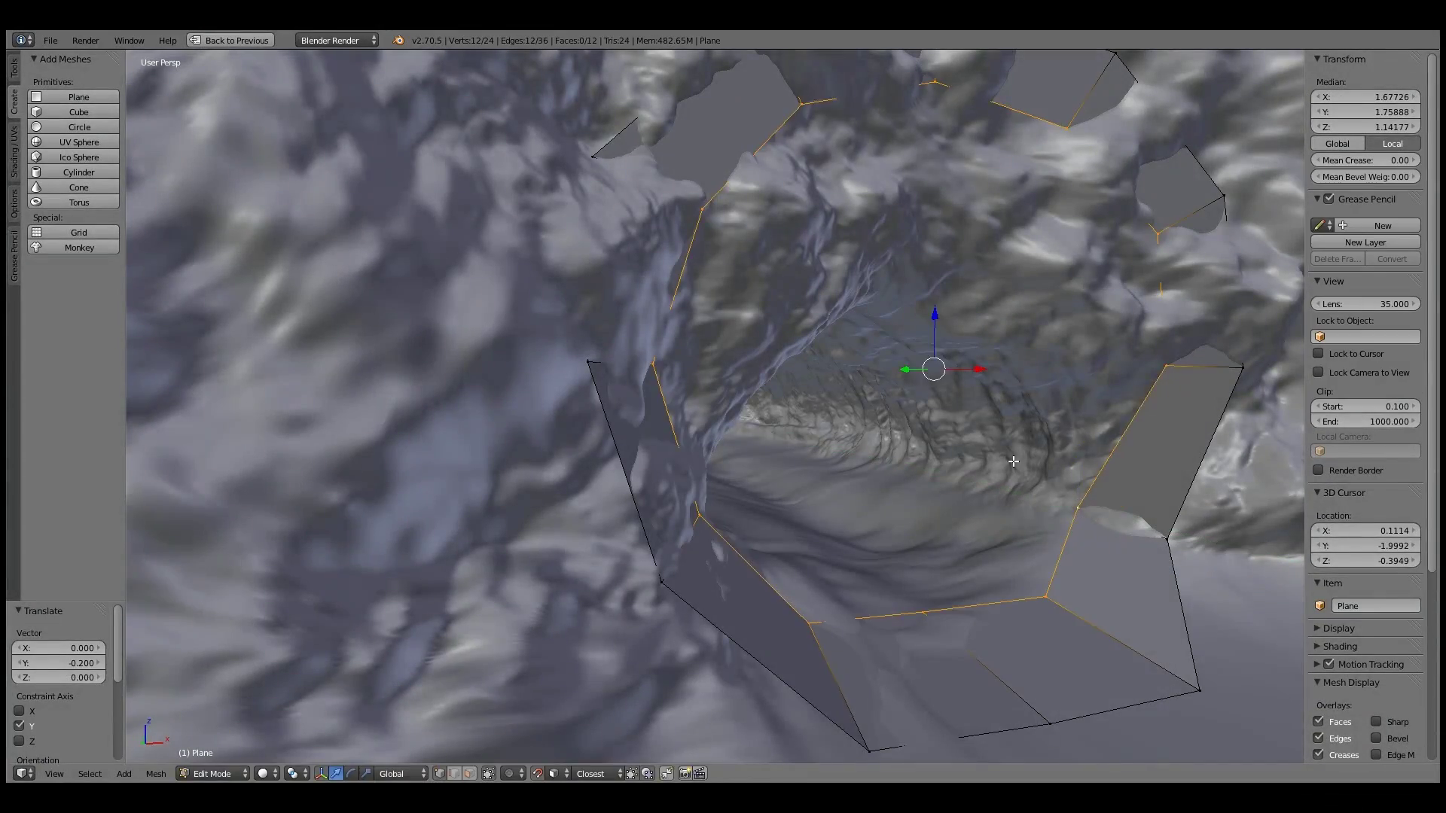
mouse_move(1158, 565)
middle_mouse_down()
mouse_move(584, 471)
mouse_move(530, 450)
middle_mouse_up()
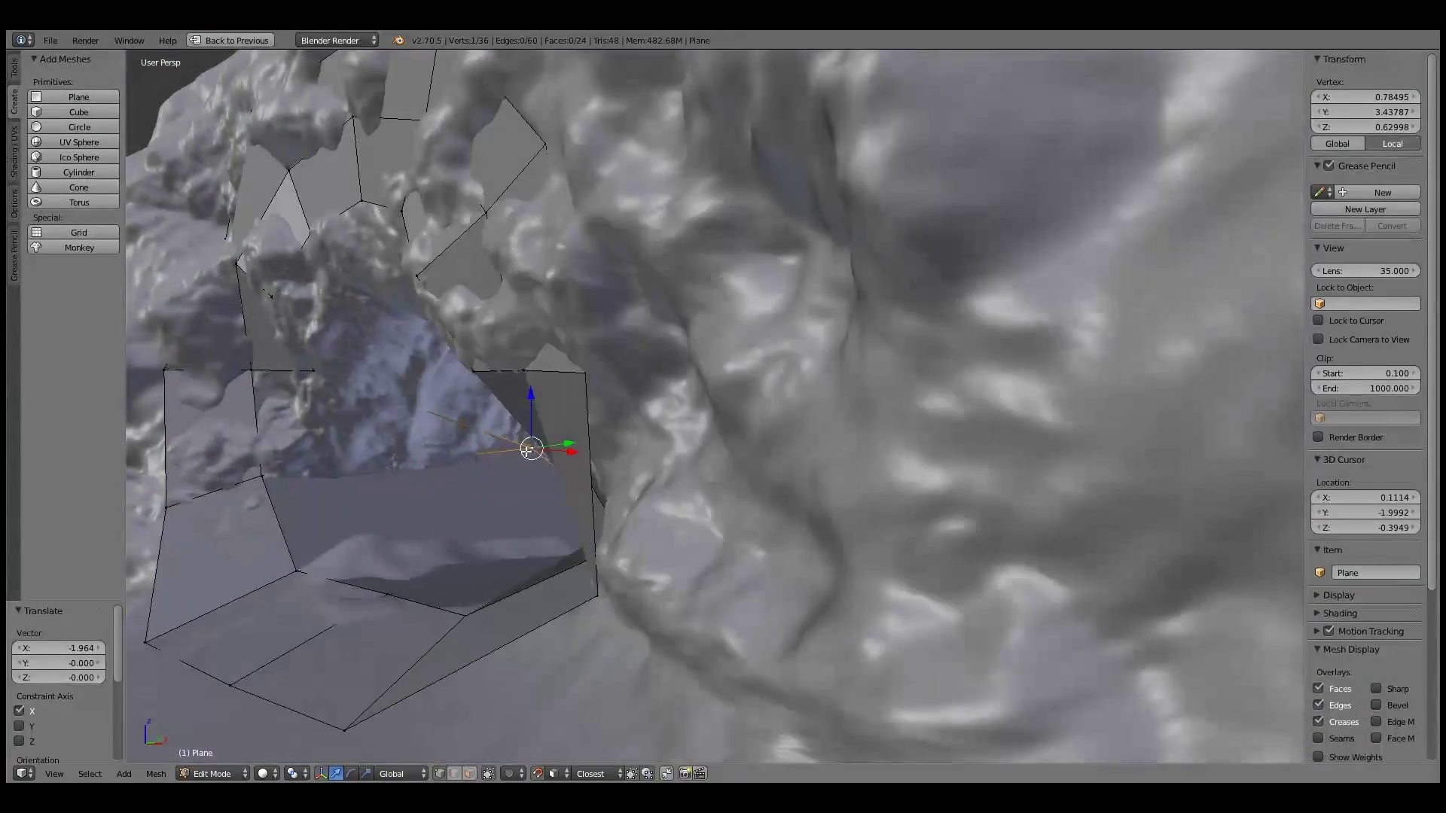
middle_click_drag(415, 471, 778, 555)
right_click(777, 554)
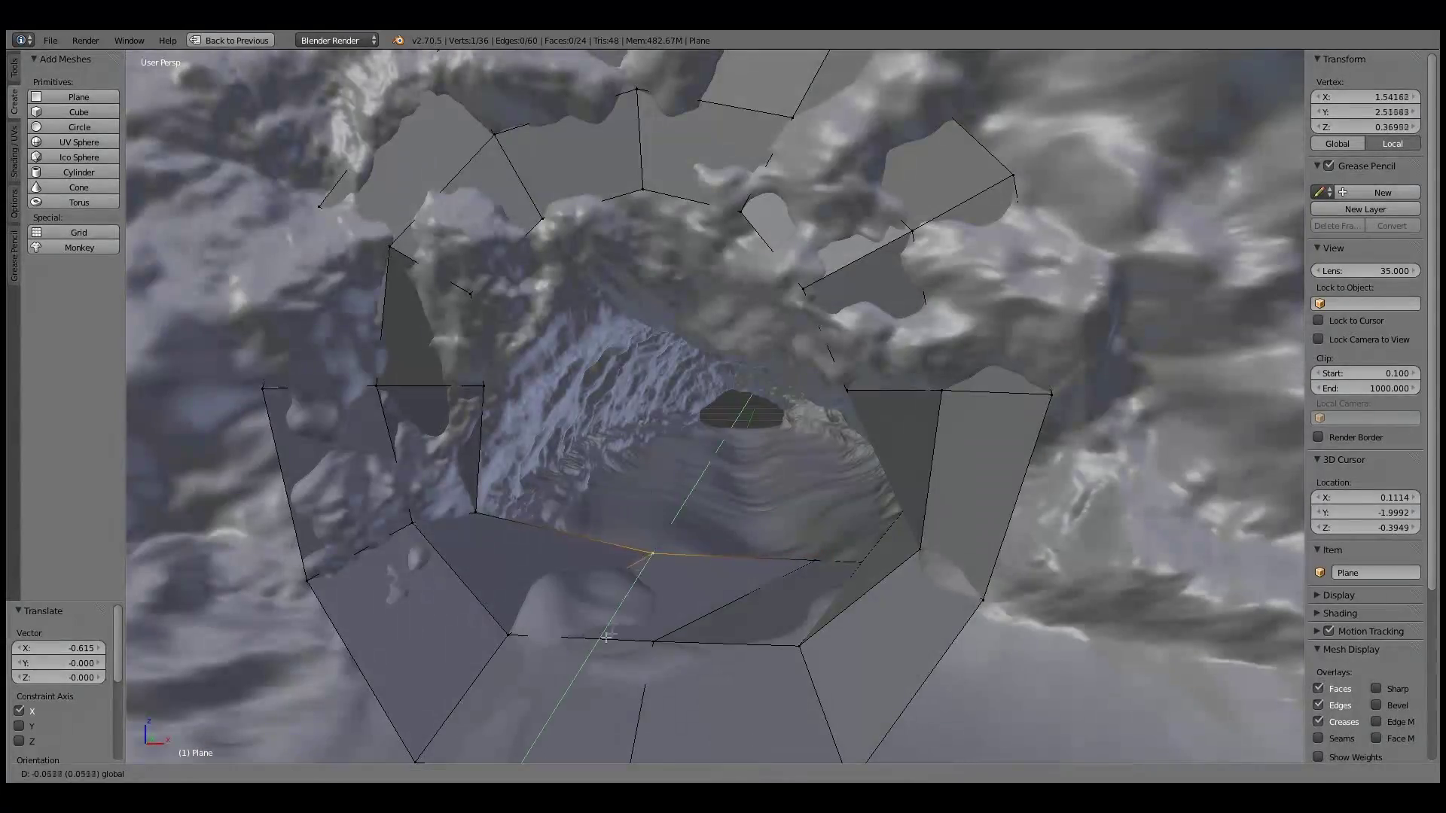
left_click(564, 693)
mouse_move(565, 693)
middle_mouse_down()
mouse_move(625, 591)
mouse_move(1025, 525)
middle_mouse_up()
Step: Move more ring vertices along Y to fit the rock contours
right_click(626, 591, "shift")
key("g")
key("y")
left_click(625, 602)
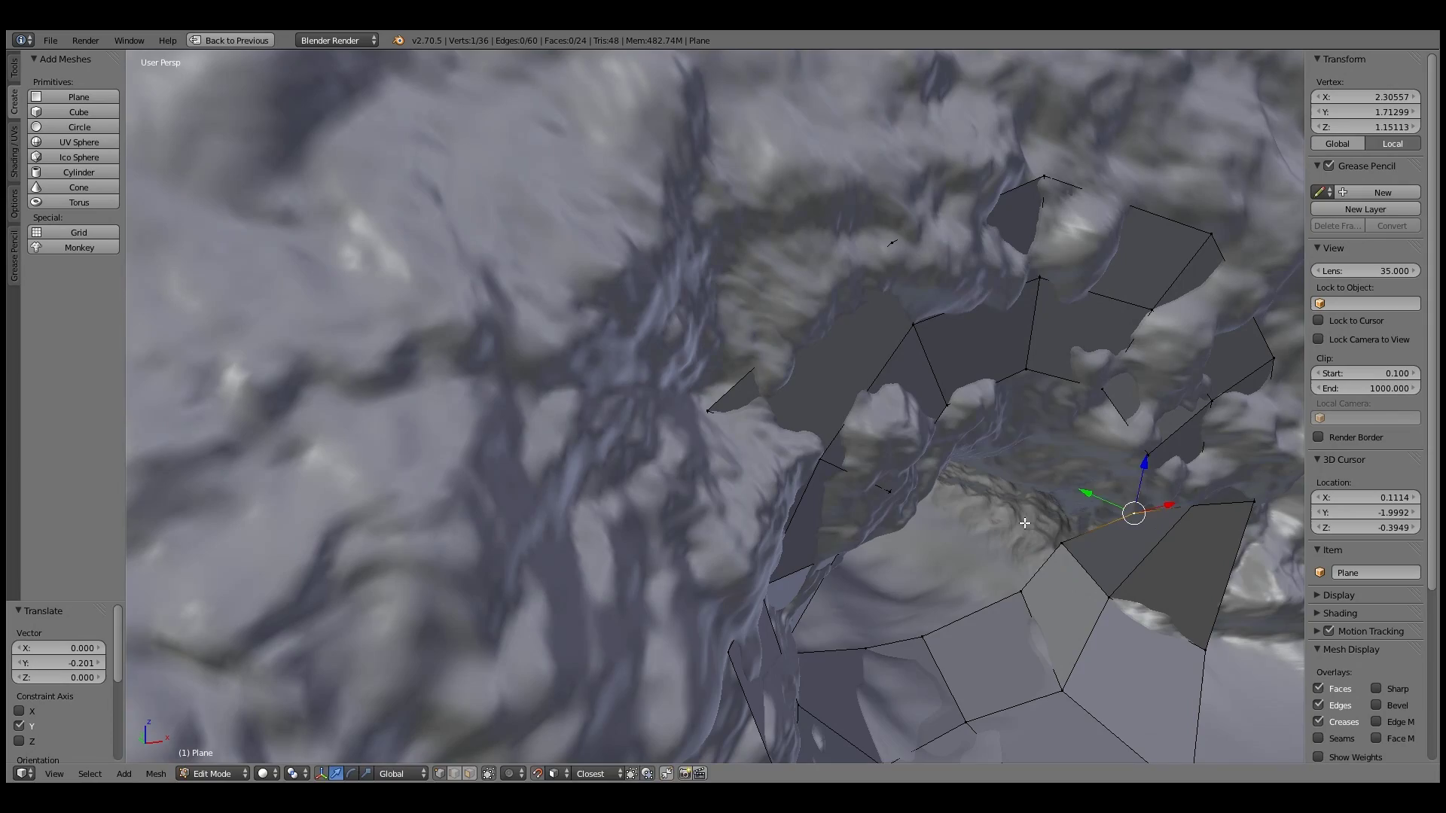
left_click(1021, 601)
middle_click_drag(1020, 601, 902, 612)
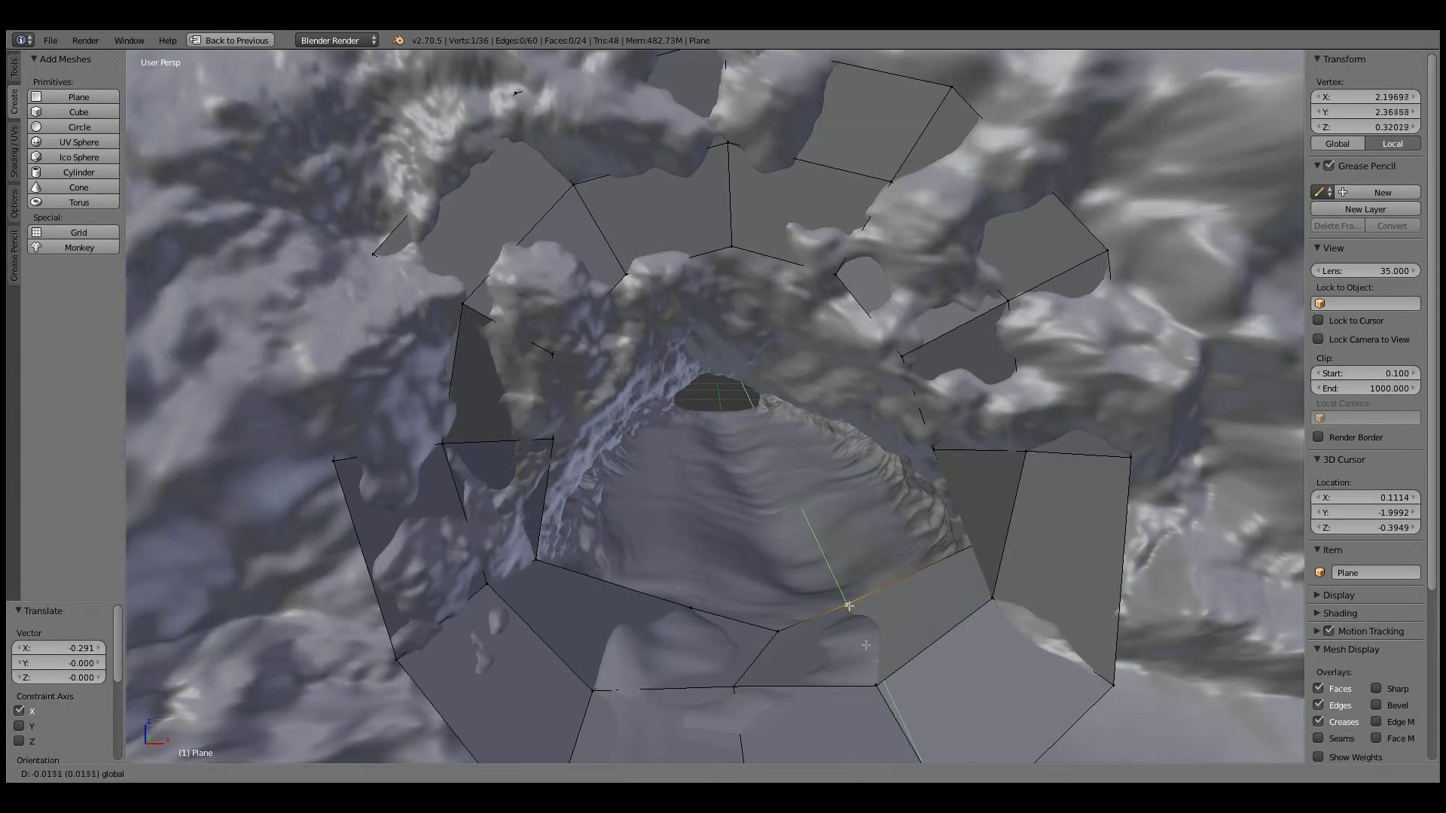
left_click(625, 642)
mouse_move(625, 643)
middle_mouse_down()
mouse_move(955, 479)
mouse_move(872, 250)
middle_mouse_up()
Step: Nudge a vertex along Z and enlarge the outer boundary loop to 1.312
key("g")
key("z")
left_click(955, 479)
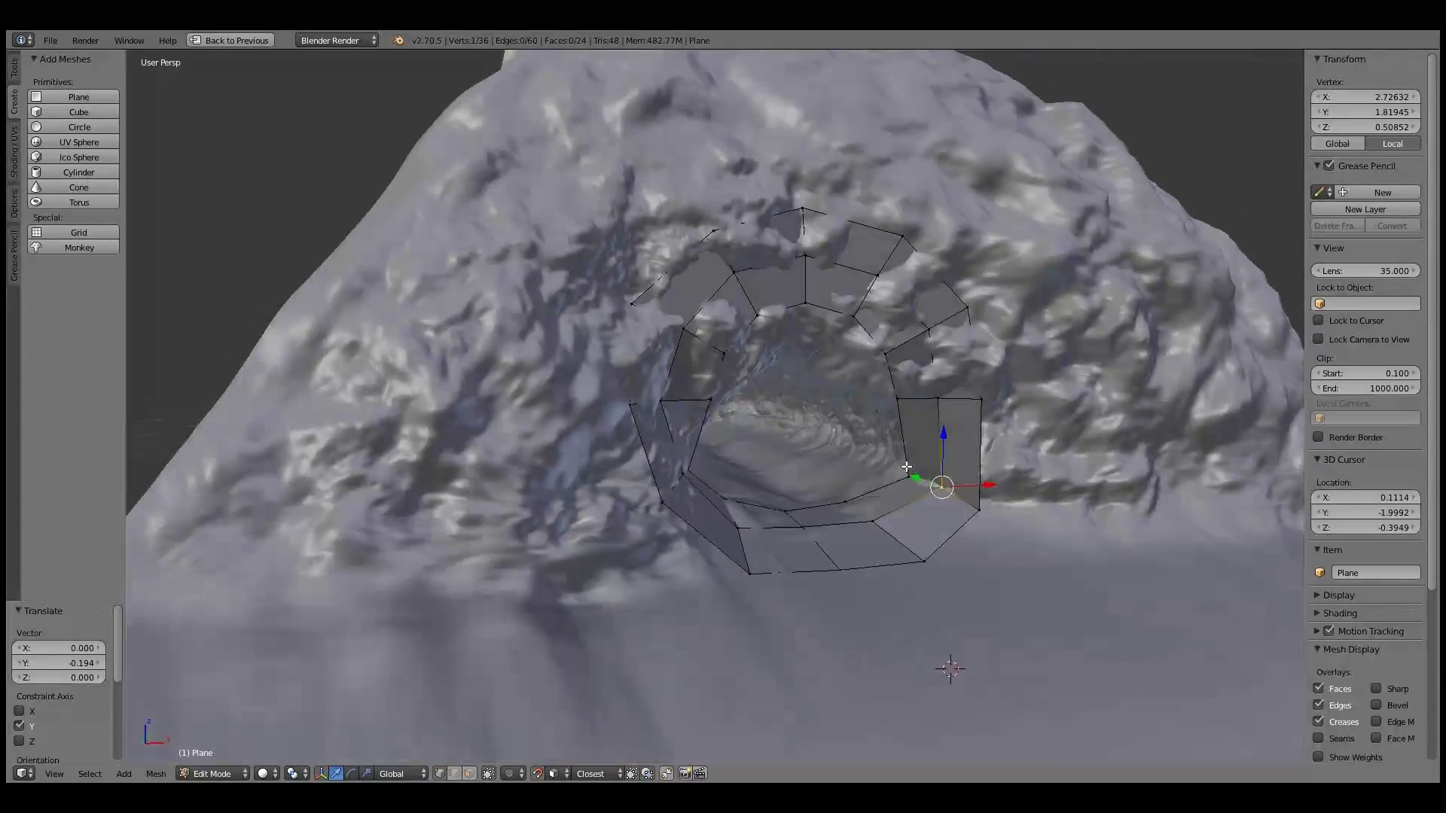
right_click(872, 251, "alt")
left_click(903, 202)
middle_click_drag(903, 201, 851, 722)
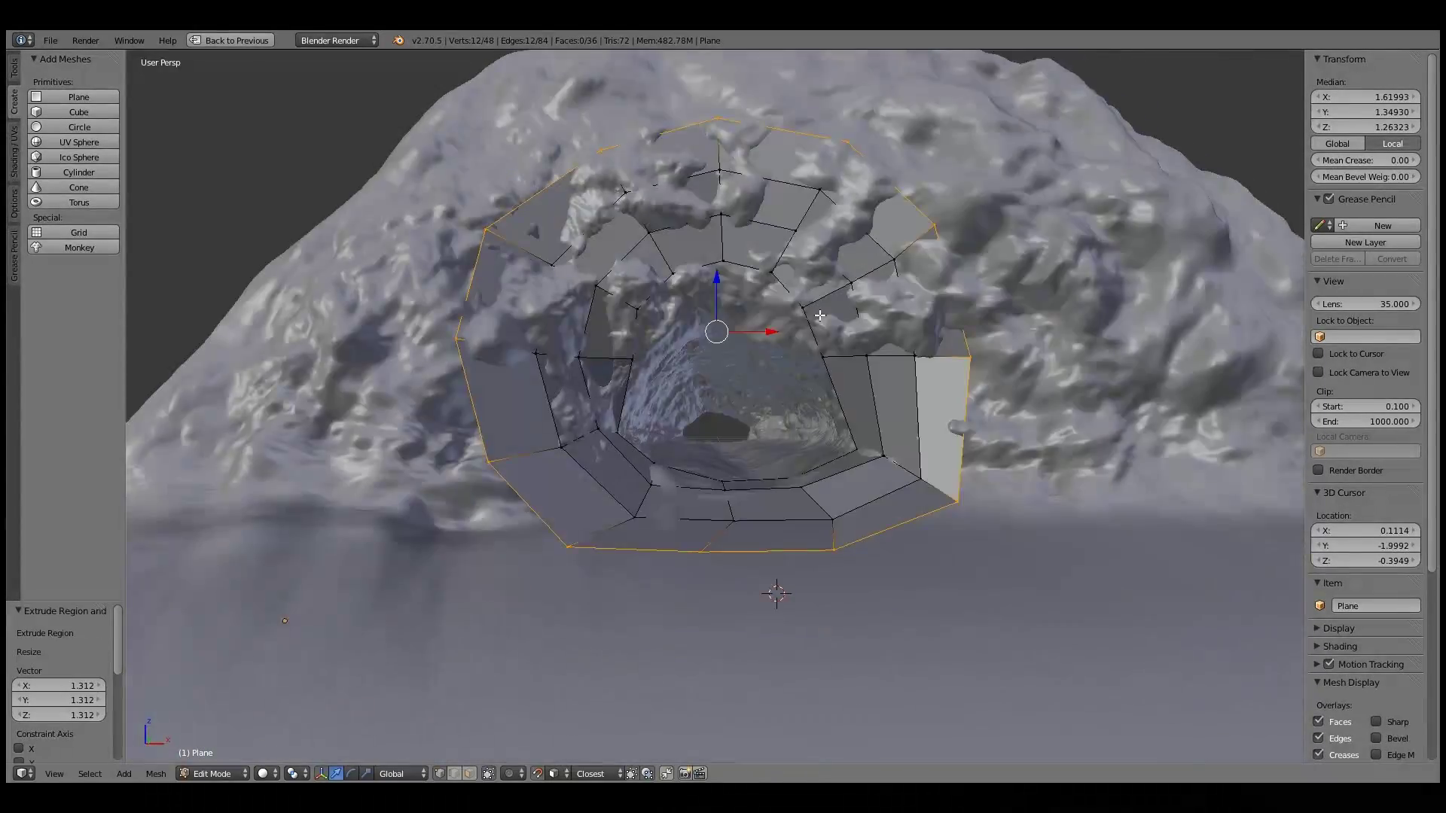
Step: Reposition outer-ring and cave vertices so they hug the rock
right_click(851, 721)
key("g")
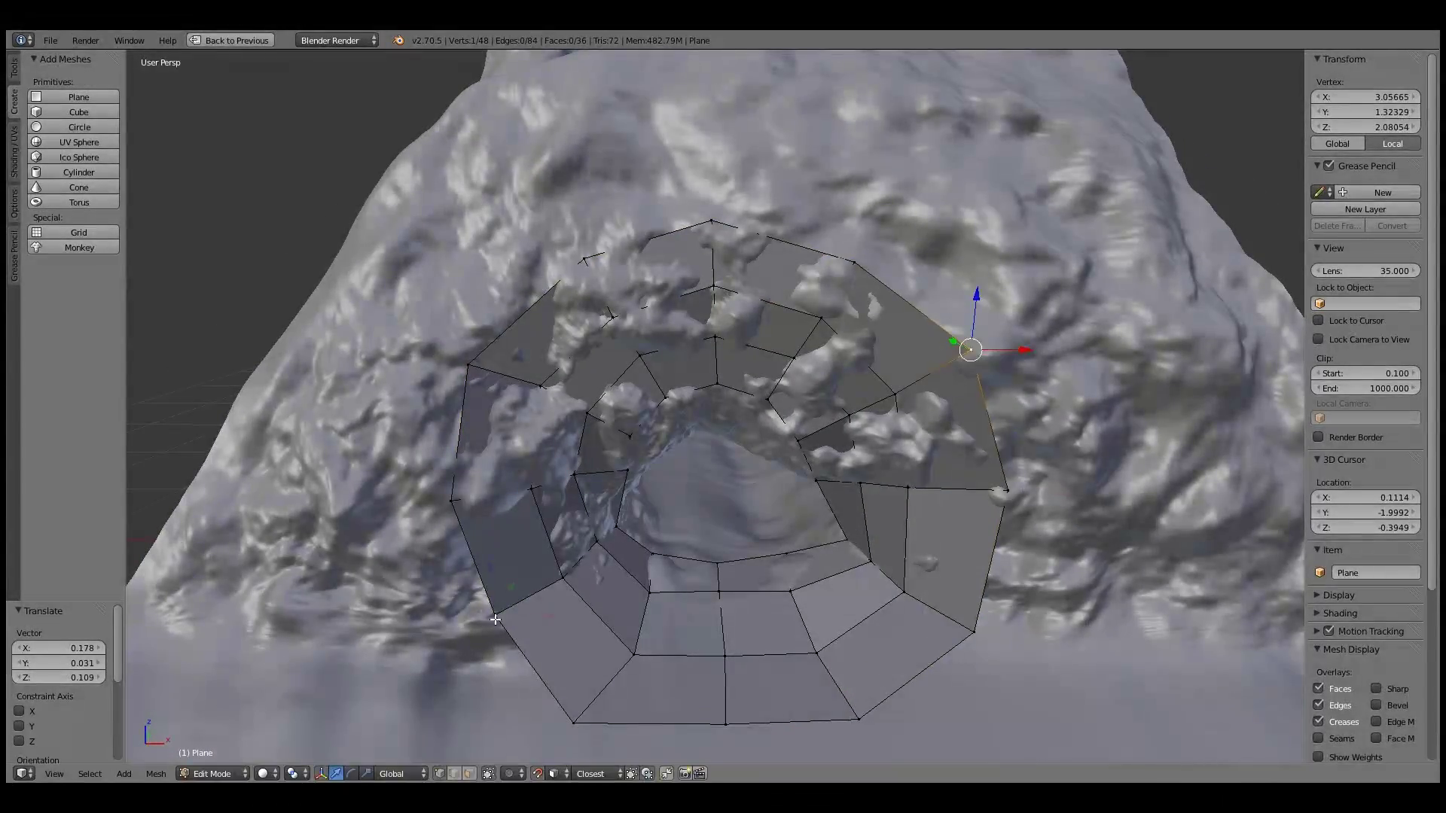
left_click(724, 661)
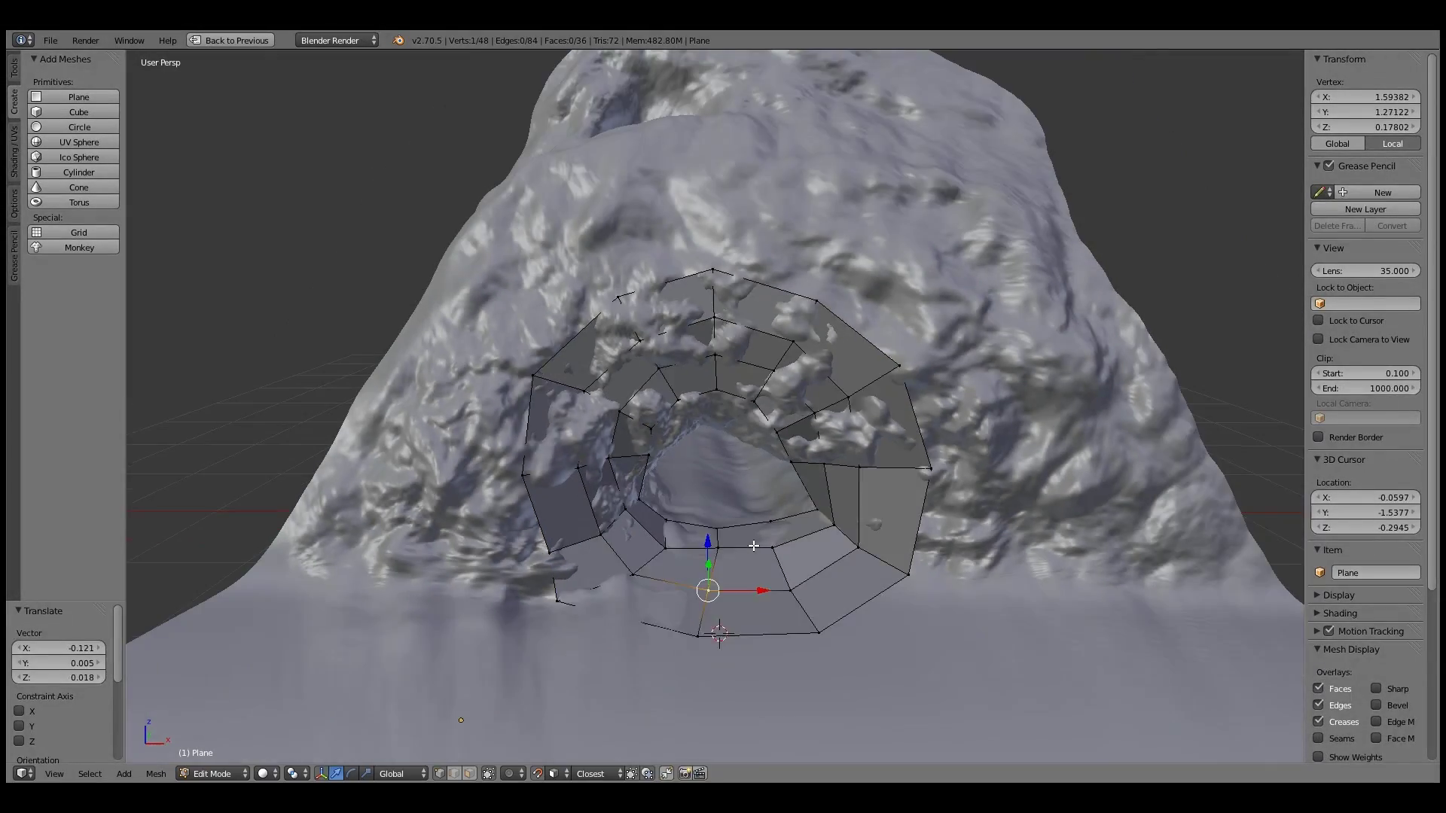
key("a")
mouse_move(724, 661)
middle_mouse_down()
mouse_move(773, 521)
mouse_move(610, 430)
middle_mouse_up()
right_click(610, 429)
key("g")
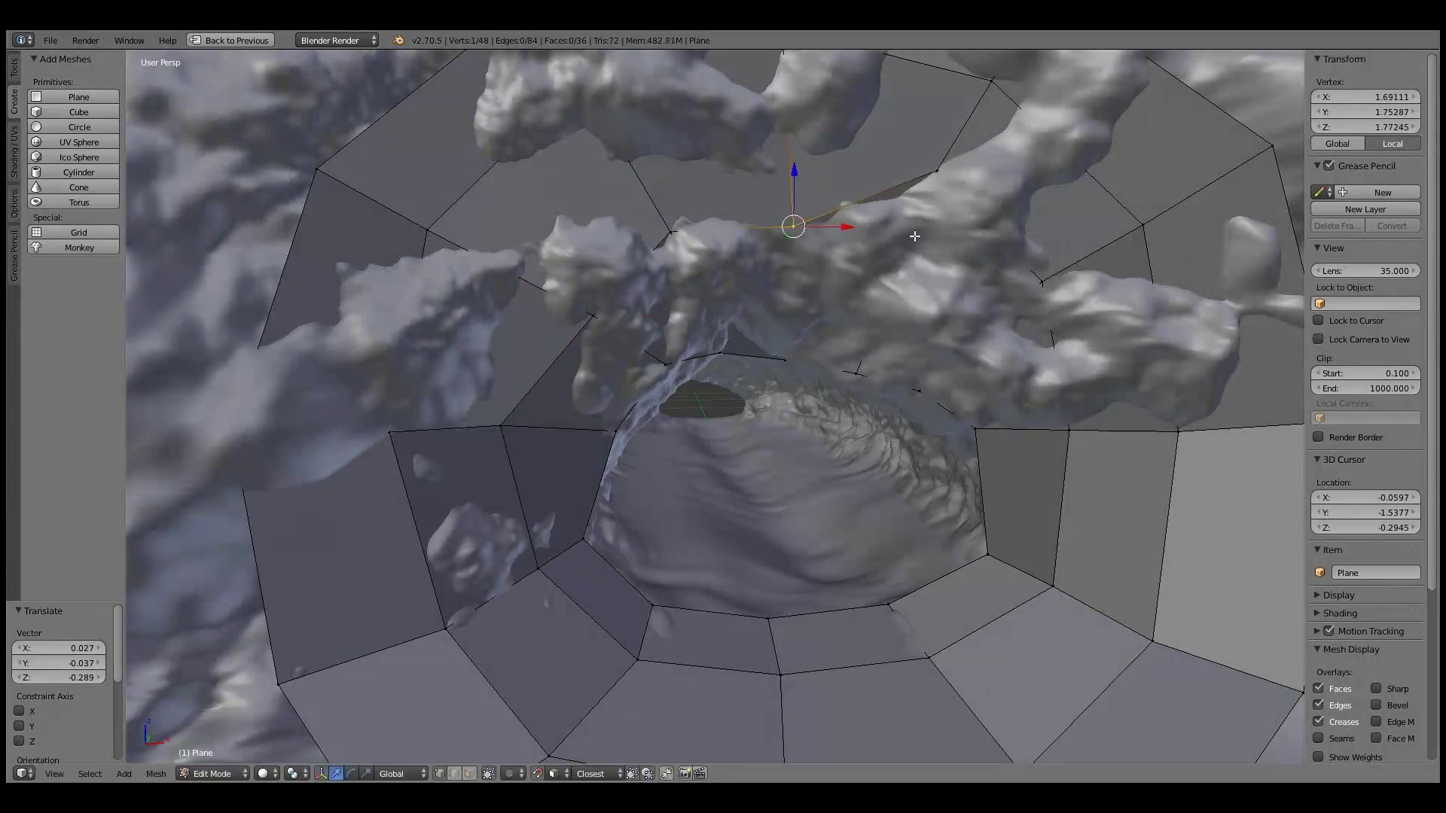
mouse_move(963, 348)
middle_mouse_down()
mouse_move(979, 460)
mouse_move(751, 388)
middle_mouse_up()
Step: Extrude the inner edge loop inward to 0.723 and move a vertex -0.3 along X
right_click(980, 460, "alt")
key("s")
left_click(896, 461)
right_click(752, 388)
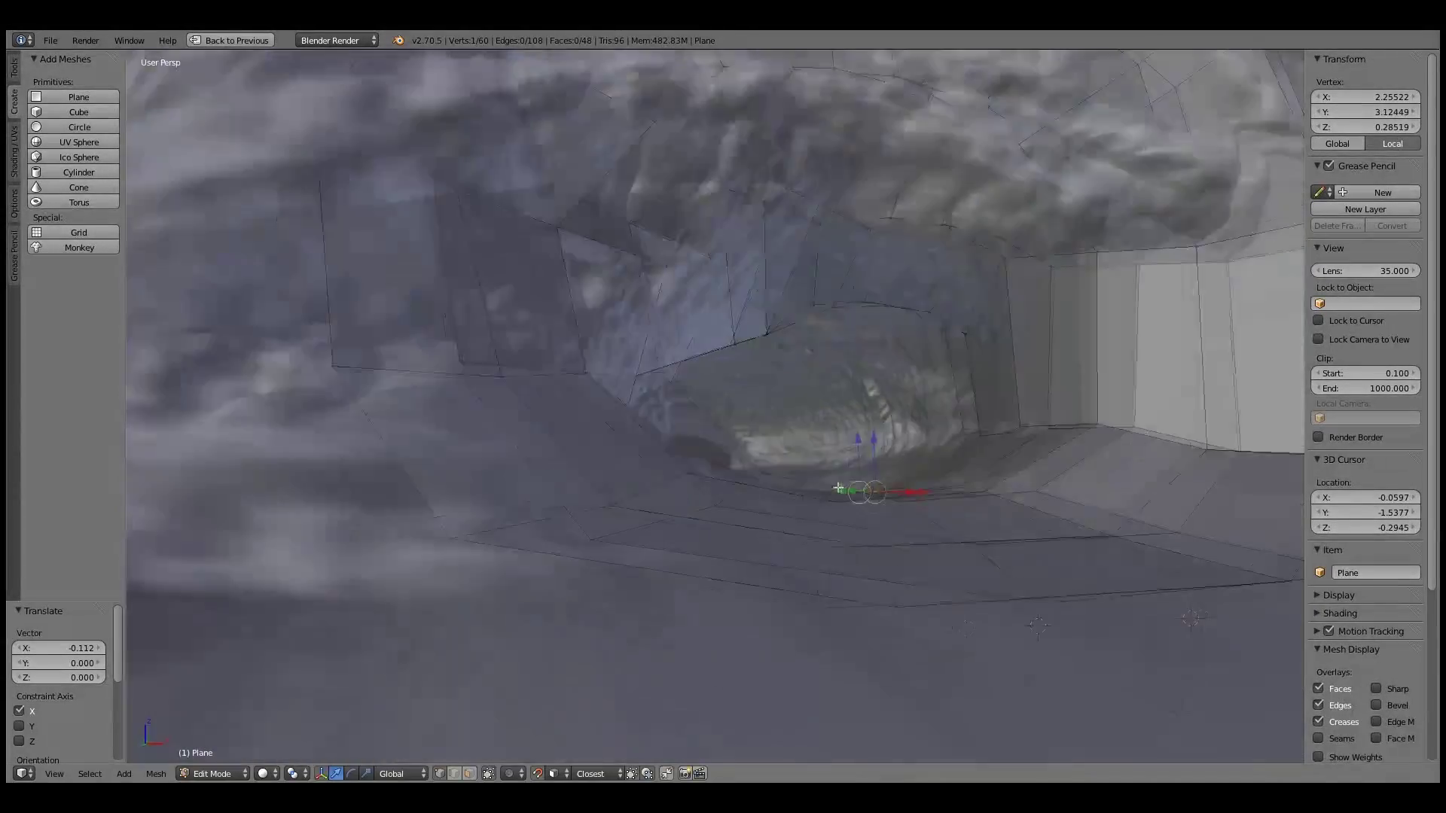
middle_click_drag(859, 533, 712, 332)
type("gx-0.3")
key("Return")
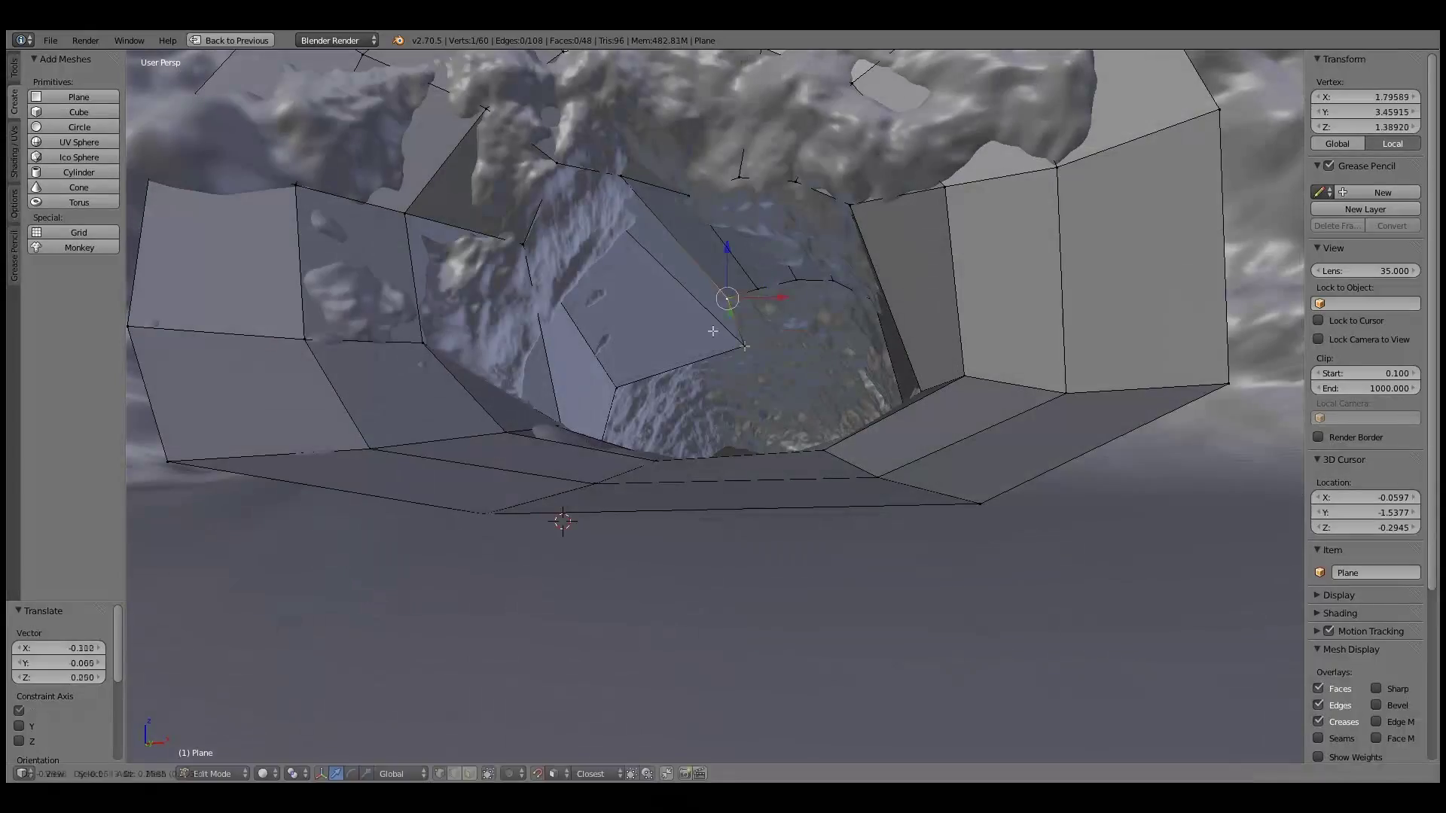
left_click(605, 357)
Step: Move another vertex, flatten the selected vertices to zero along Y, and select the inner loop
mouse_move(605, 357)
middle_mouse_down()
mouse_move(584, 471)
mouse_move(594, 289)
middle_mouse_up()
key("g")
left_click(689, 268)
mouse_move(689, 267)
middle_mouse_down()
mouse_move(527, 392)
mouse_move(519, 447)
middle_mouse_up()
type("sy0")
key("Return")
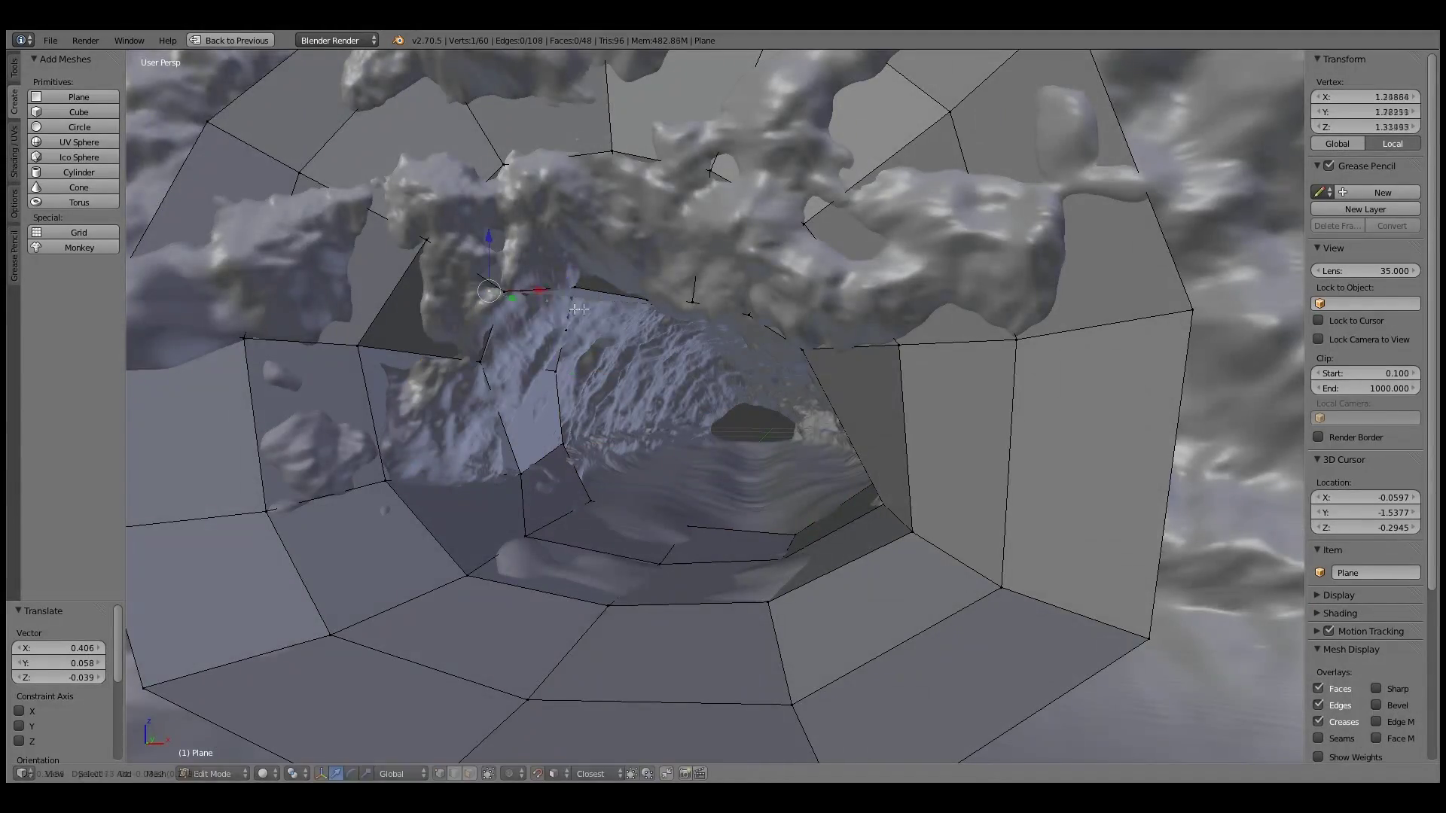
left_click(578, 309)
mouse_move(577, 309)
middle_mouse_down()
mouse_move(725, 551)
mouse_move(787, 432)
middle_mouse_up()
right_click(725, 551, "alt")
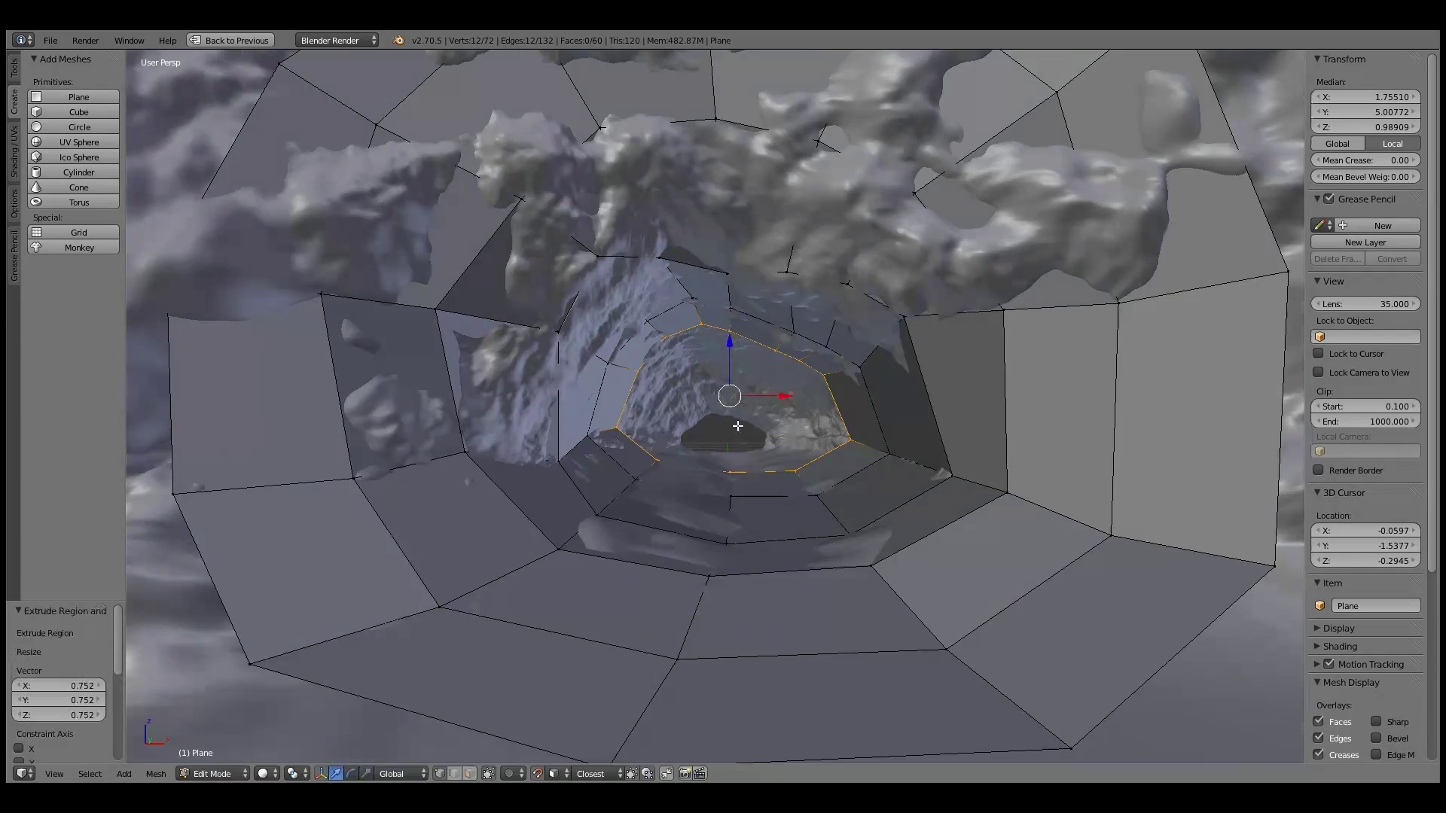
Step: Snap several inner-loop vertices onto the rock surface
scroll(737, 427, "up", 5)
right_click(775, 630)
key("g")
left_click(534, 555)
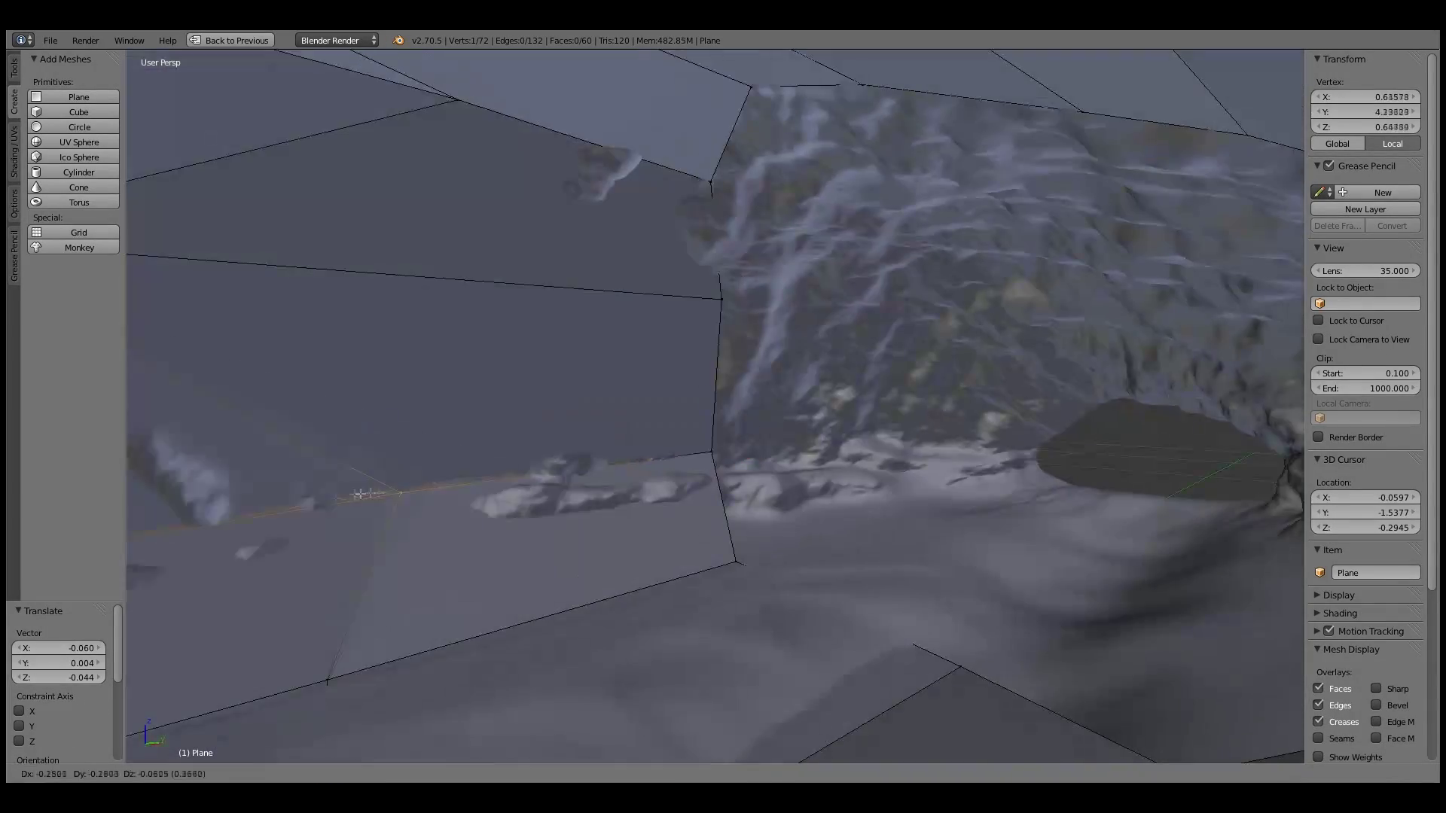
mouse_move(584, 407)
middle_mouse_down()
mouse_move(478, 313)
mouse_move(317, 332)
mouse_move(407, 473)
middle_mouse_up()
right_click(491, 145)
key("g")
left_click(477, 313)
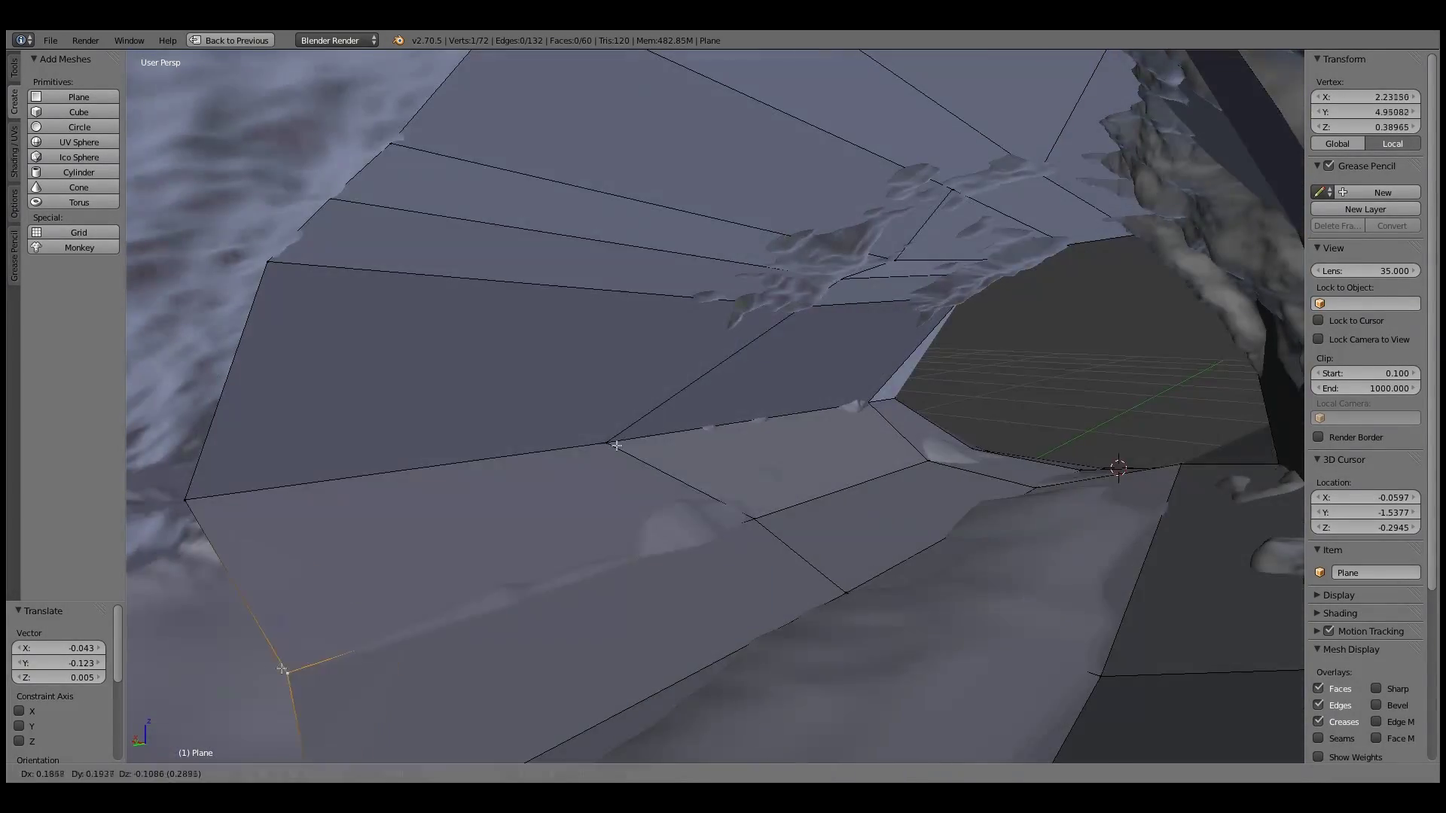
Step: Keep moving tunnel vertices onto the rock from other angles
right_click(407, 473)
key("g")
left_click(949, 138)
left_click(1009, 264)
mouse_move(1009, 264)
middle_mouse_down()
mouse_move(704, 361)
mouse_move(454, 615)
mouse_move(768, 364)
middle_mouse_up()
right_click(454, 615)
key("g")
left_click(392, 612)
Step: Extrude the innermost loop deeper into the tunnel, scale it, and add a loop cut across the ring
right_click(768, 365, "alt")
key("e")
key("s")
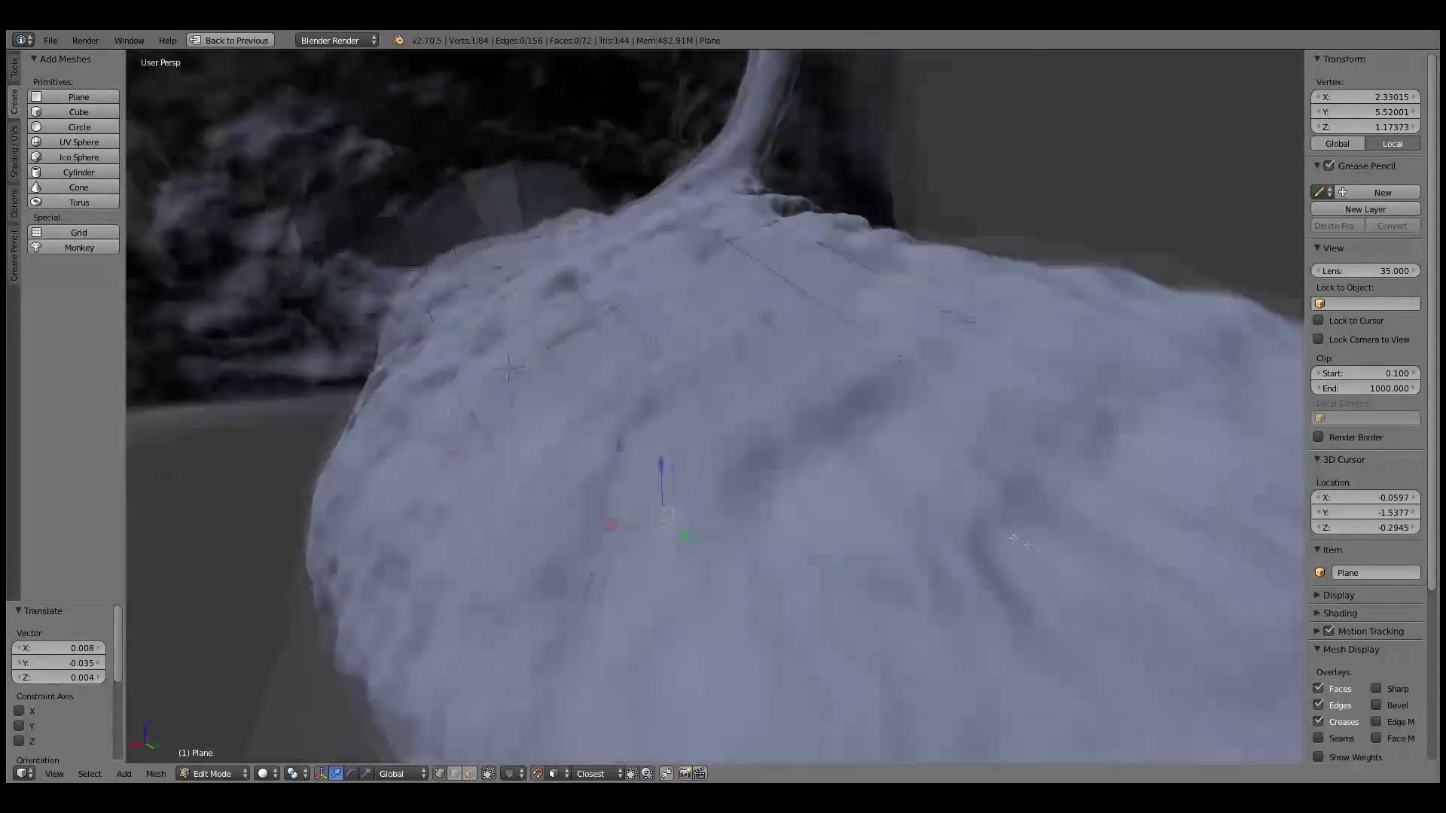
key("g")
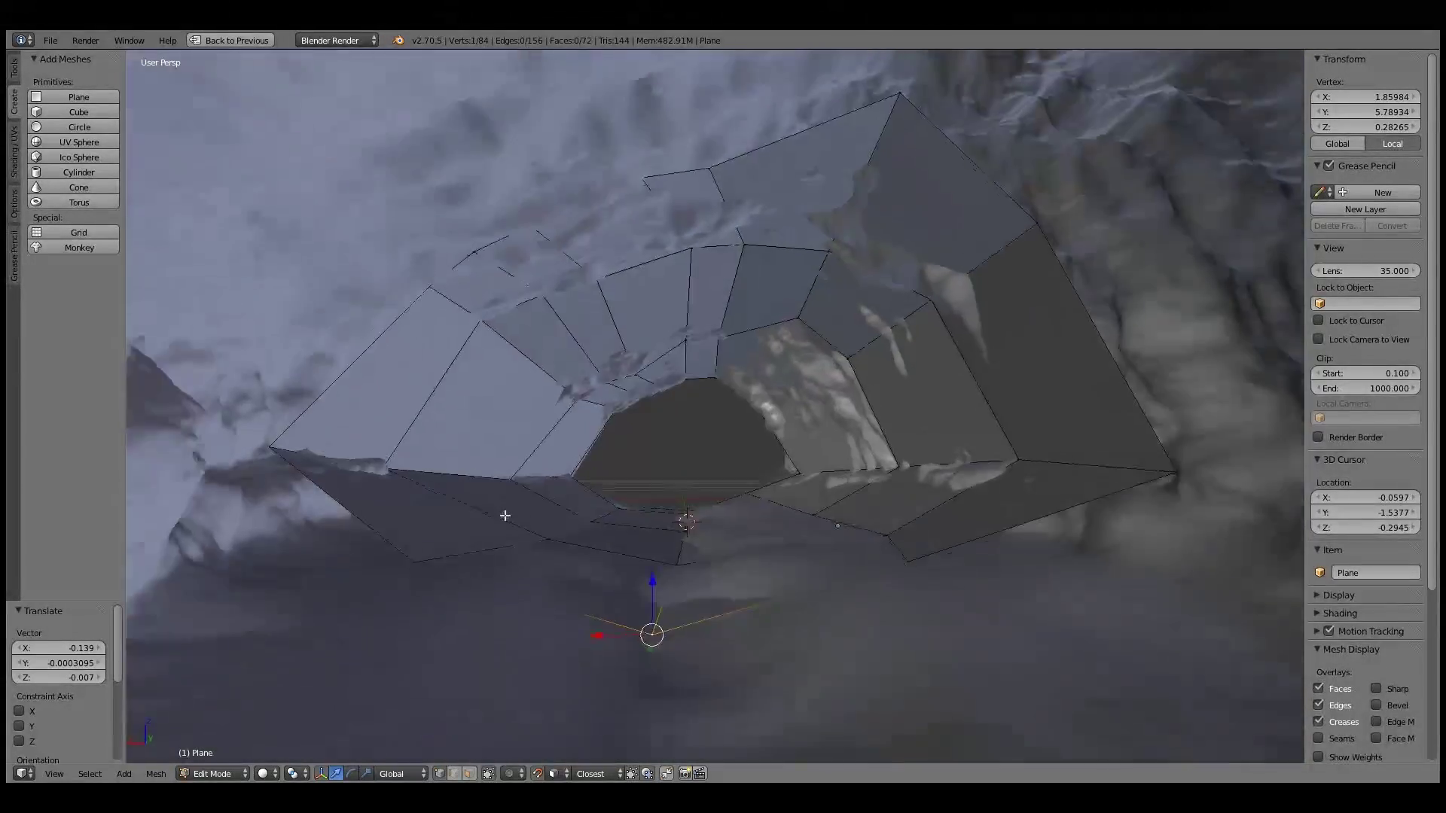
left_click(450, 519)
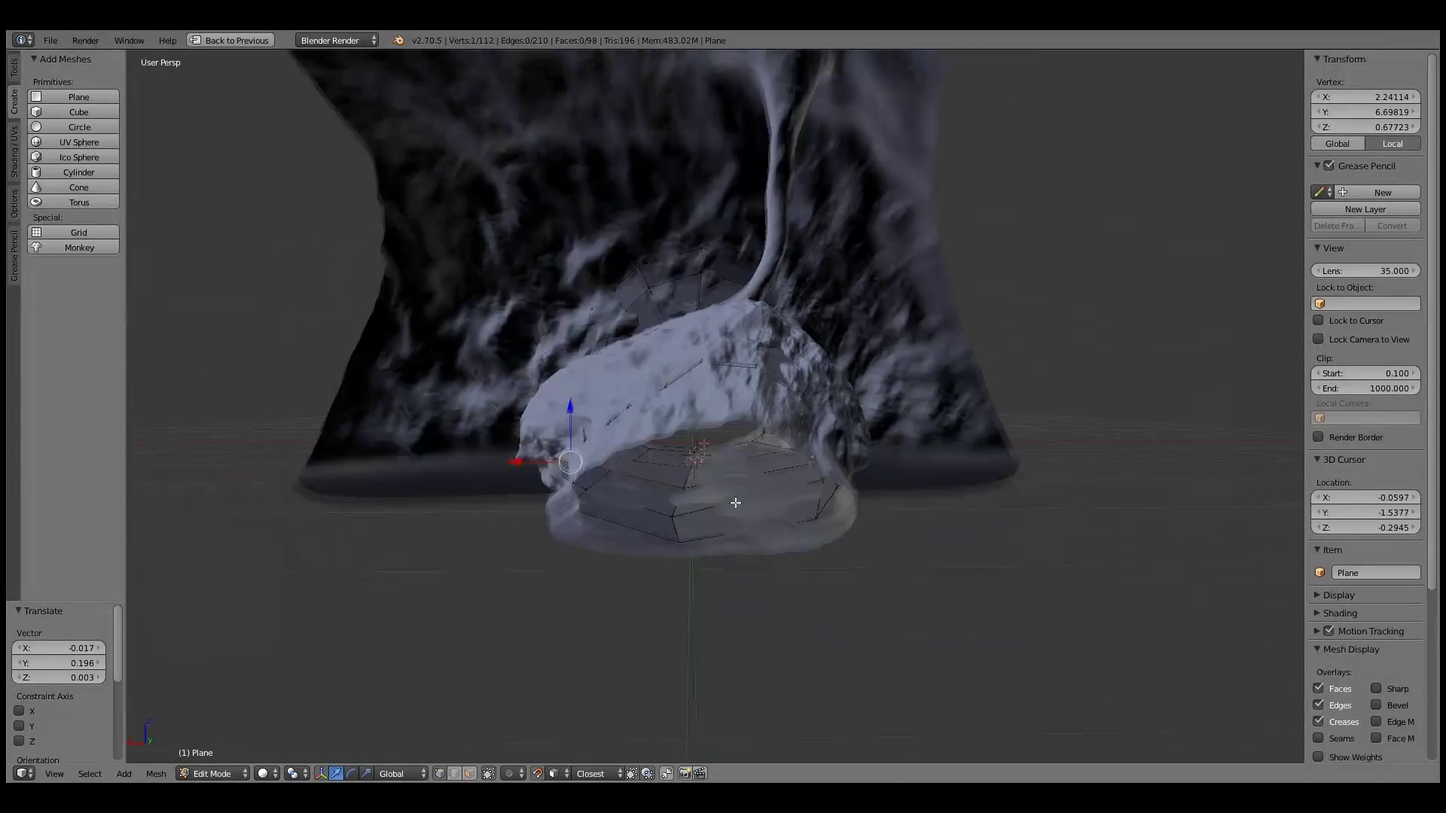
key("ctrl+r")
left_click(737, 499)
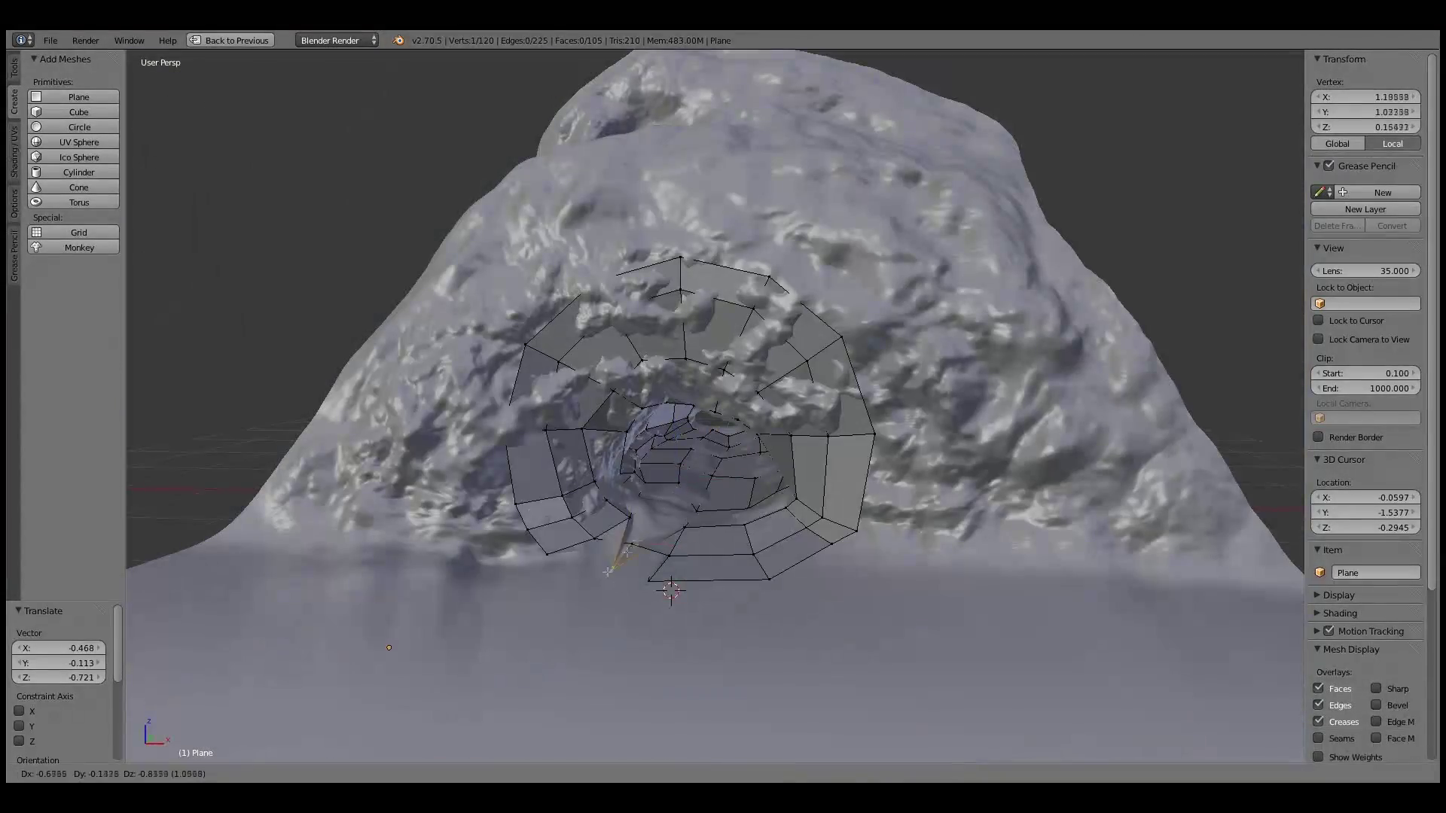
Step: Leave Edit Mode and move the low-poly ring to its own layer, apart from the sculpt
key("Tab")
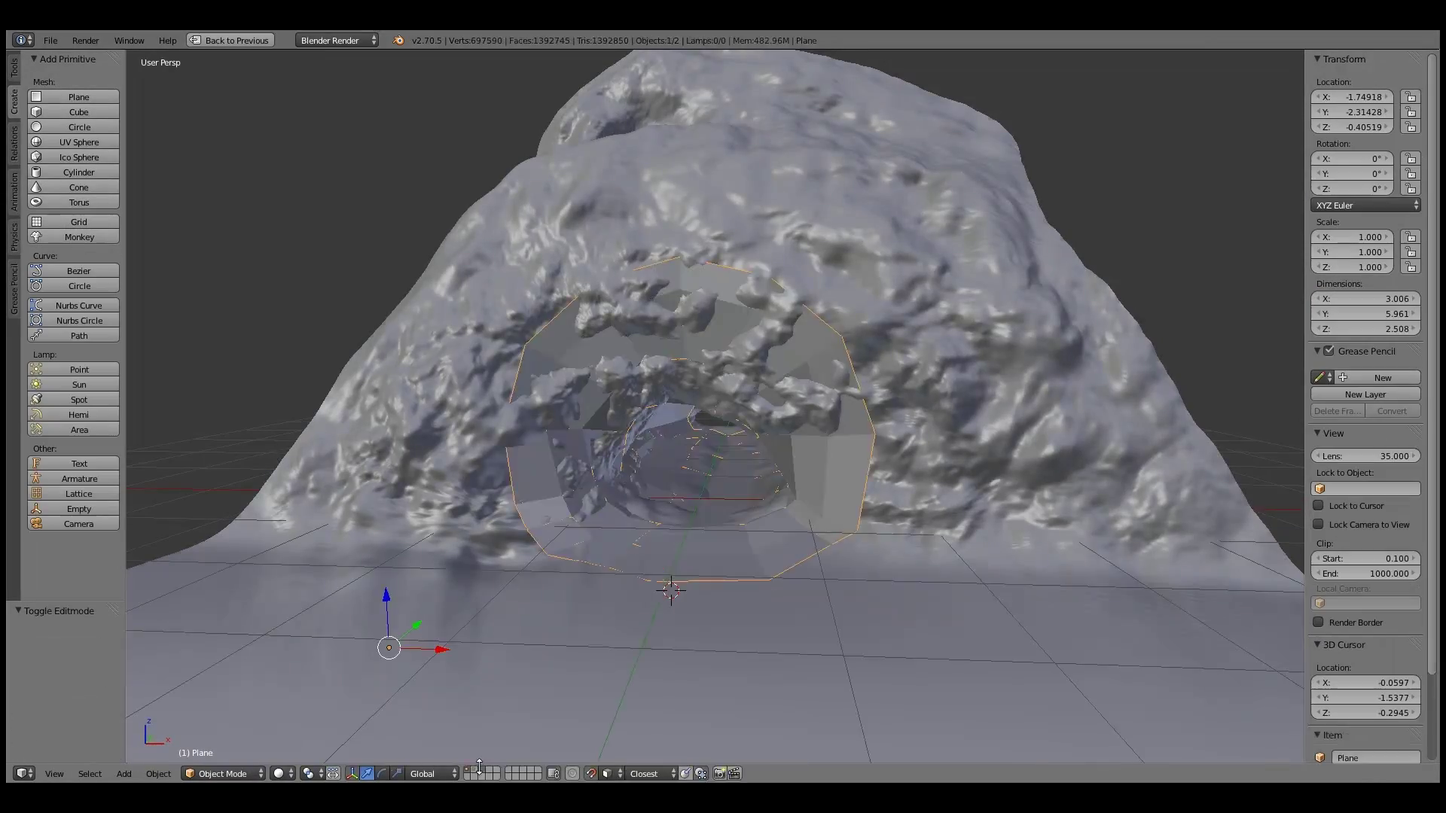
key("m")
left_click(950, 516)
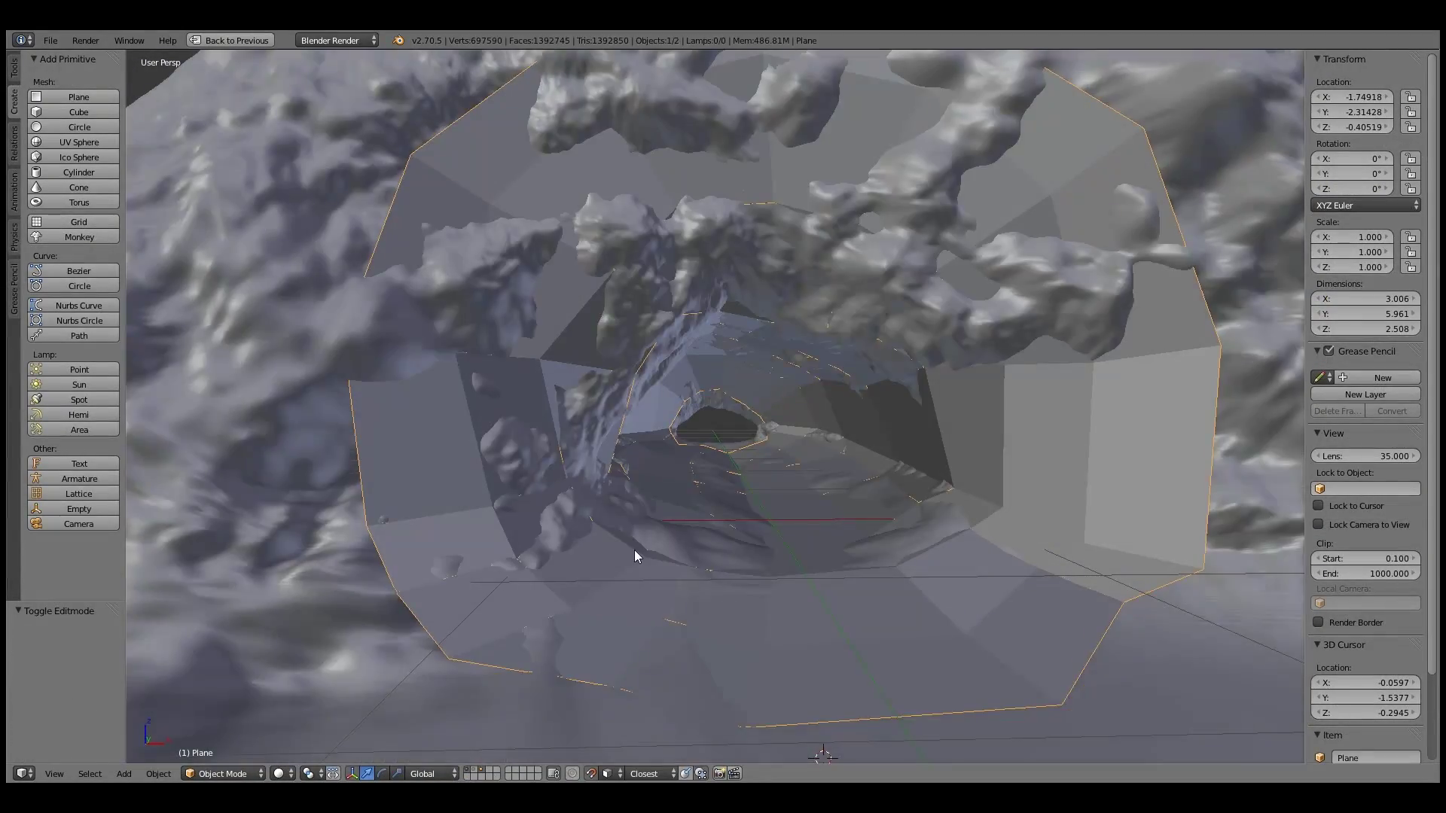
Step: Mark a lower edge loop of the ring as a UV seam
key("Tab")
right_click(972, 530, "alt")
key("ctrl+e")
left_click(821, 542)
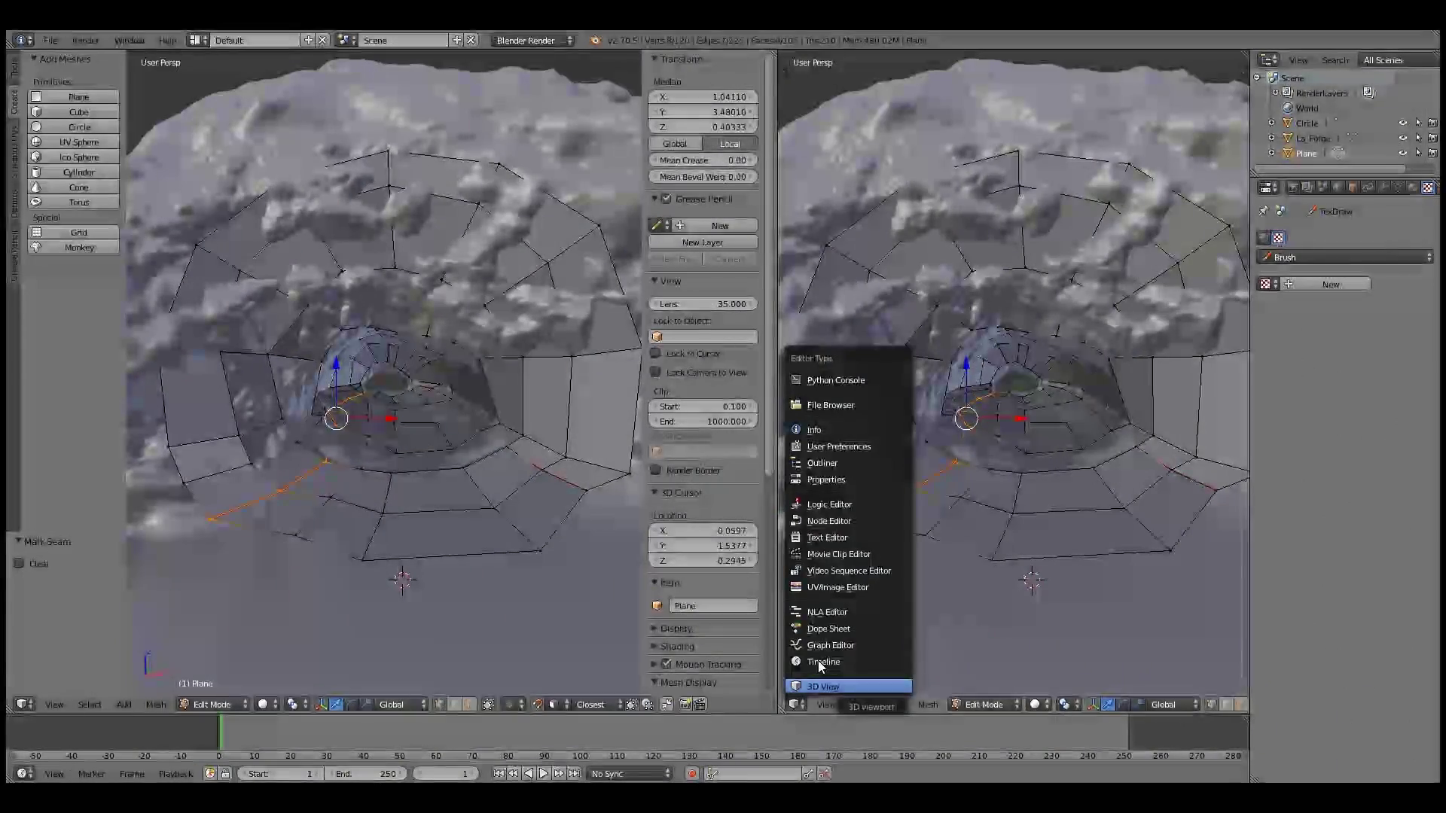
Step: Switch the right view to a UV/Image Editor and select all of the ring's vertices
left_click(830, 589)
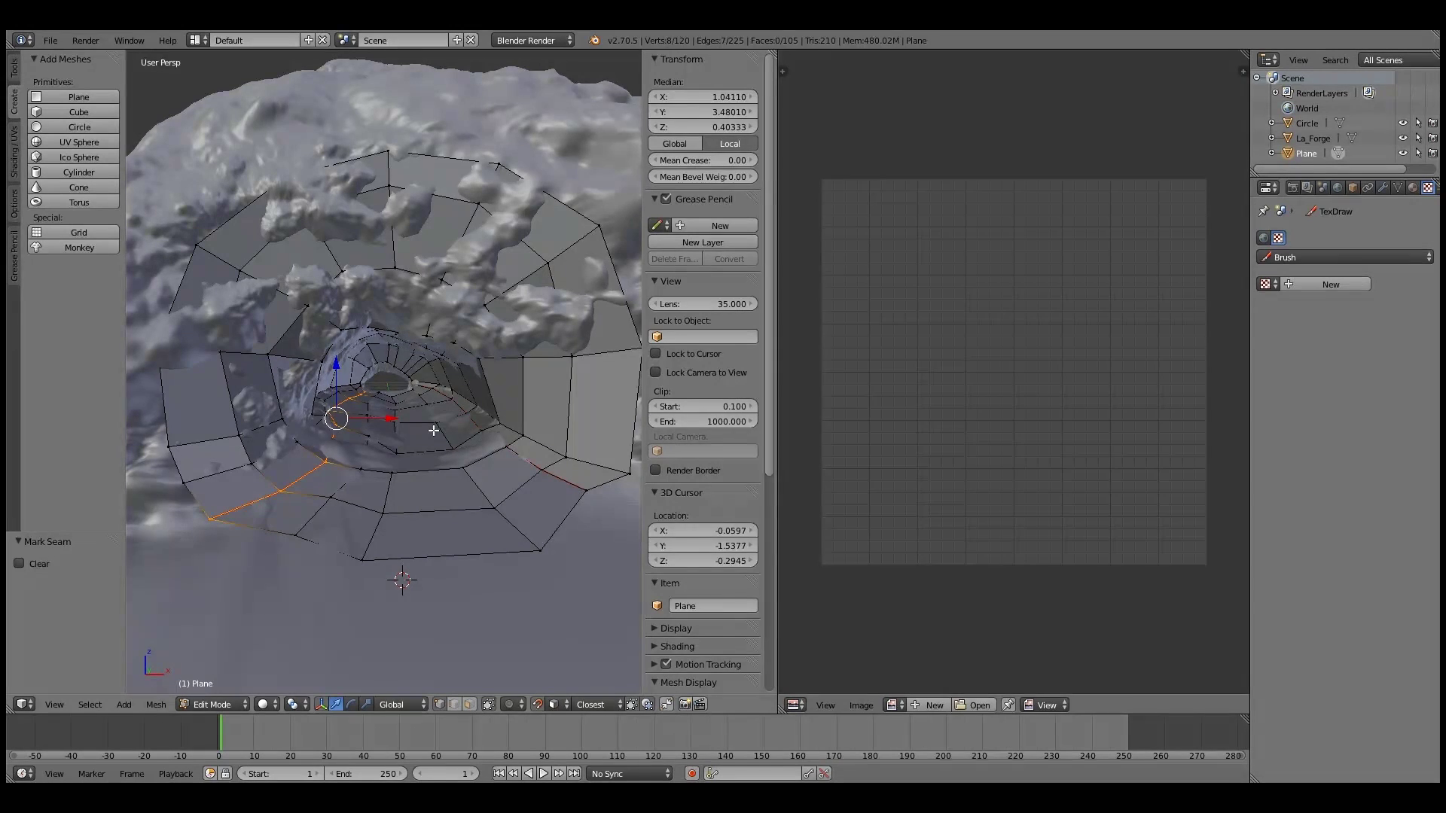
key("a")
key("a")
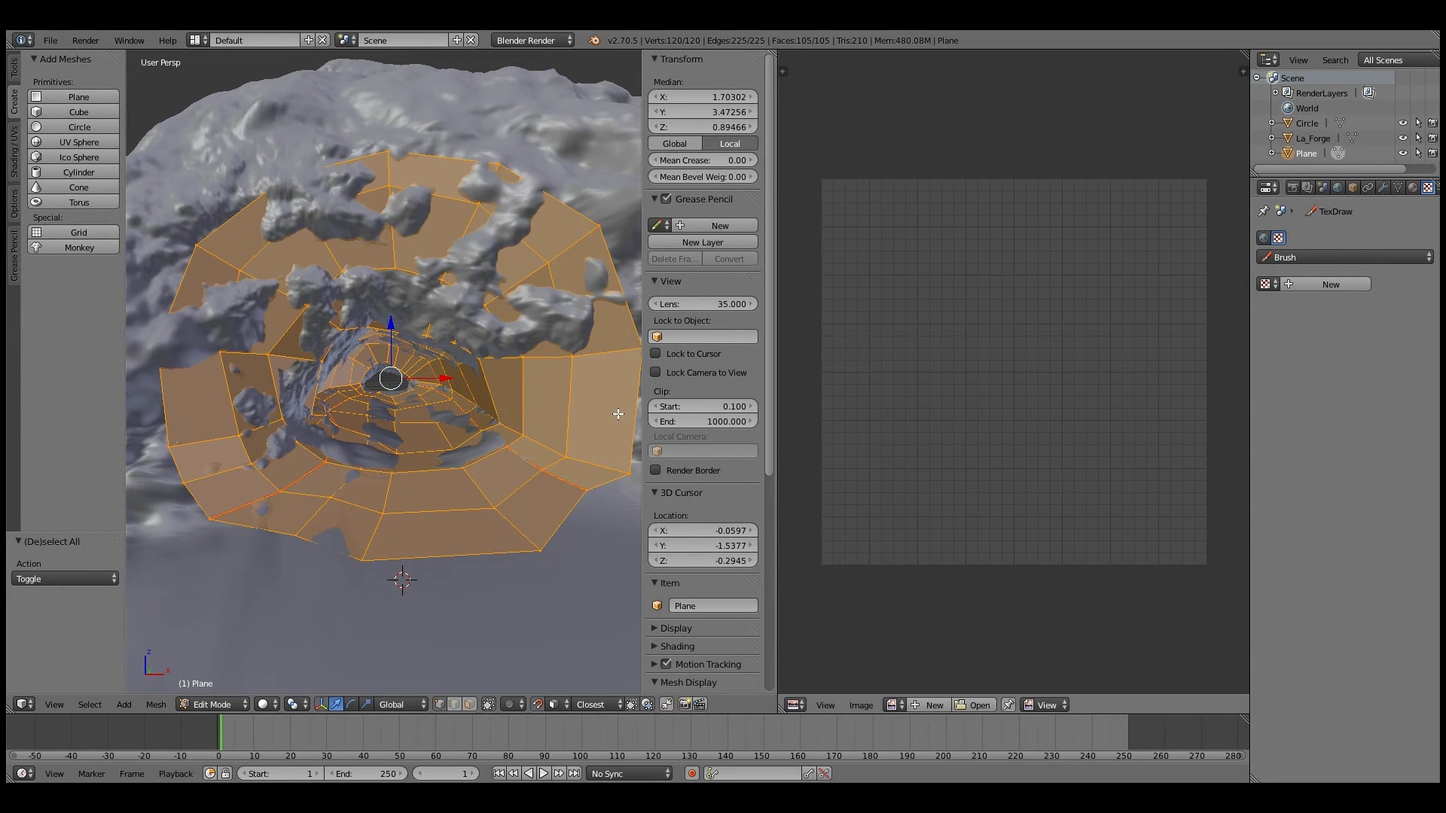